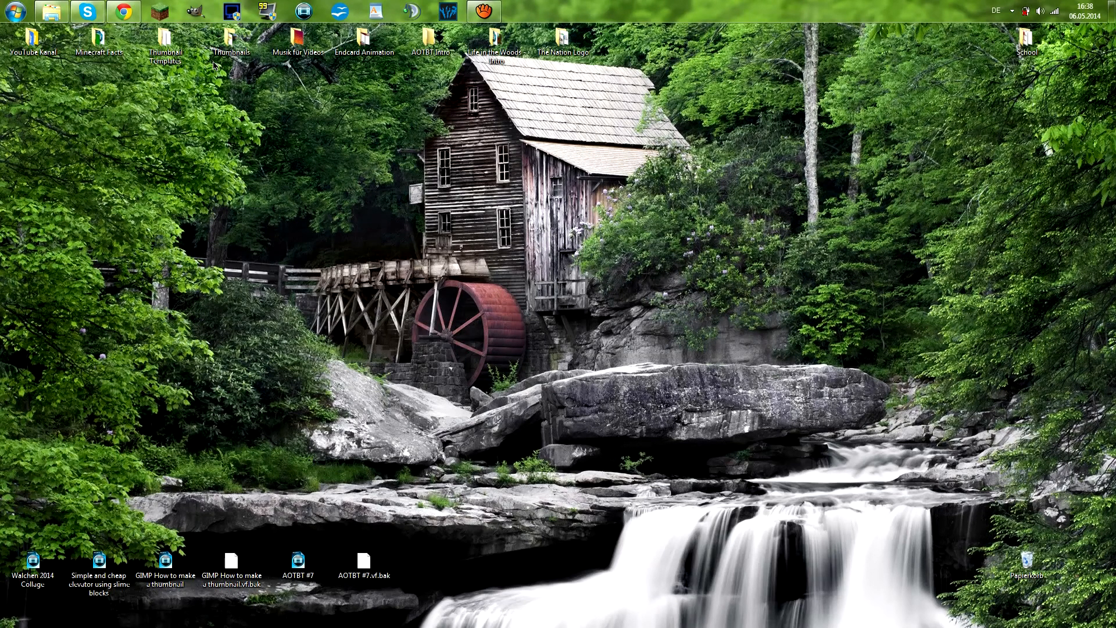
Step: Switch to GIMP and create a new image 1280 px wide and 720 px high
left_click(210, 18)
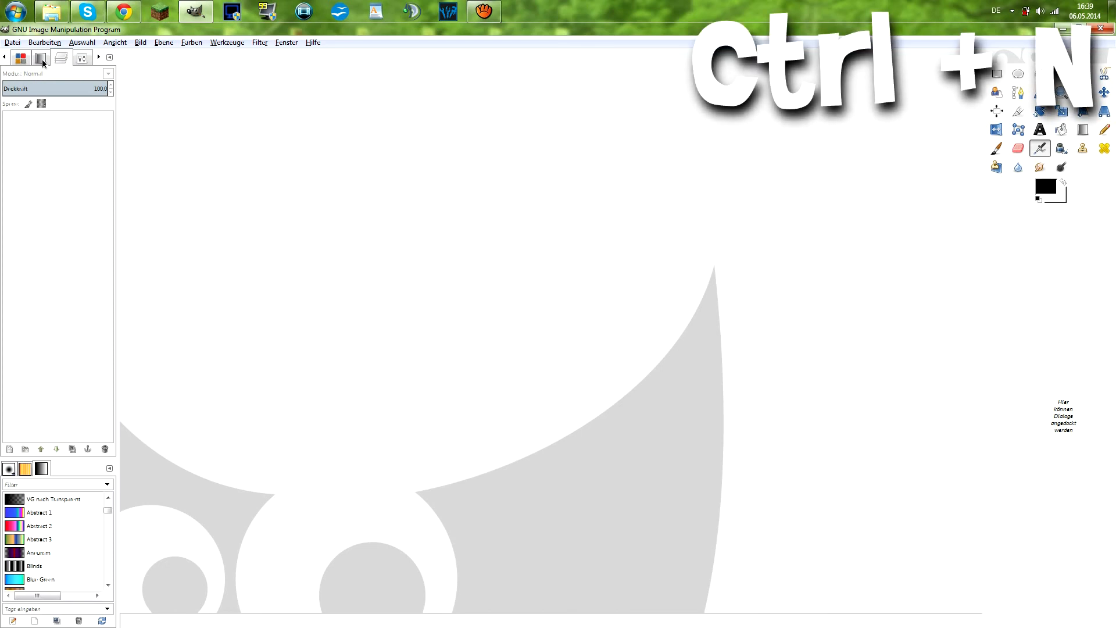
left_click(12, 43)
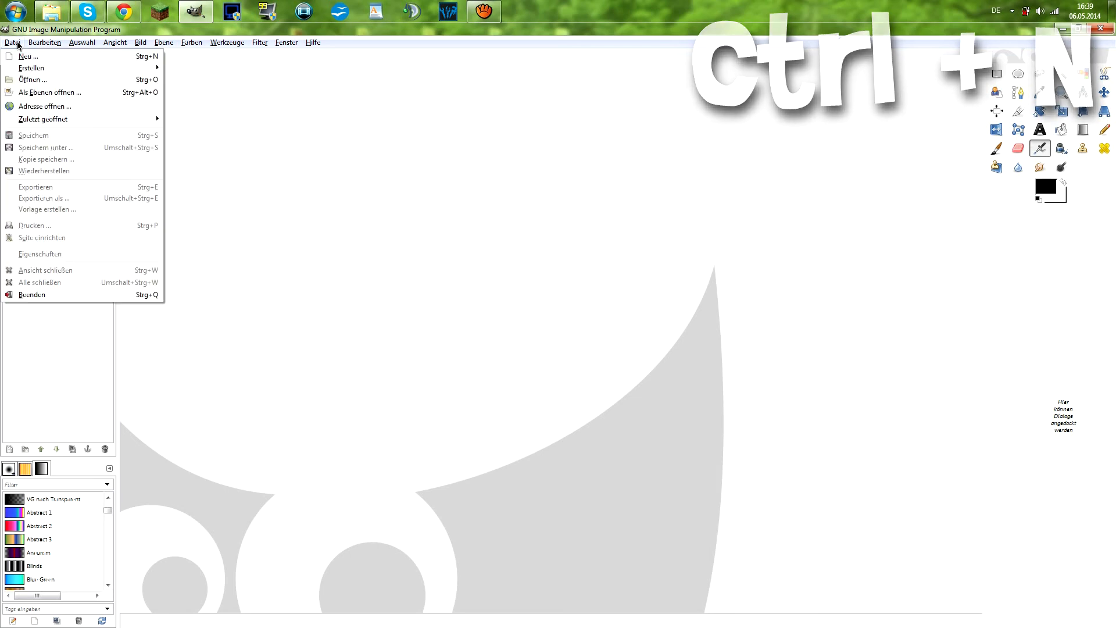
left_click(44, 58)
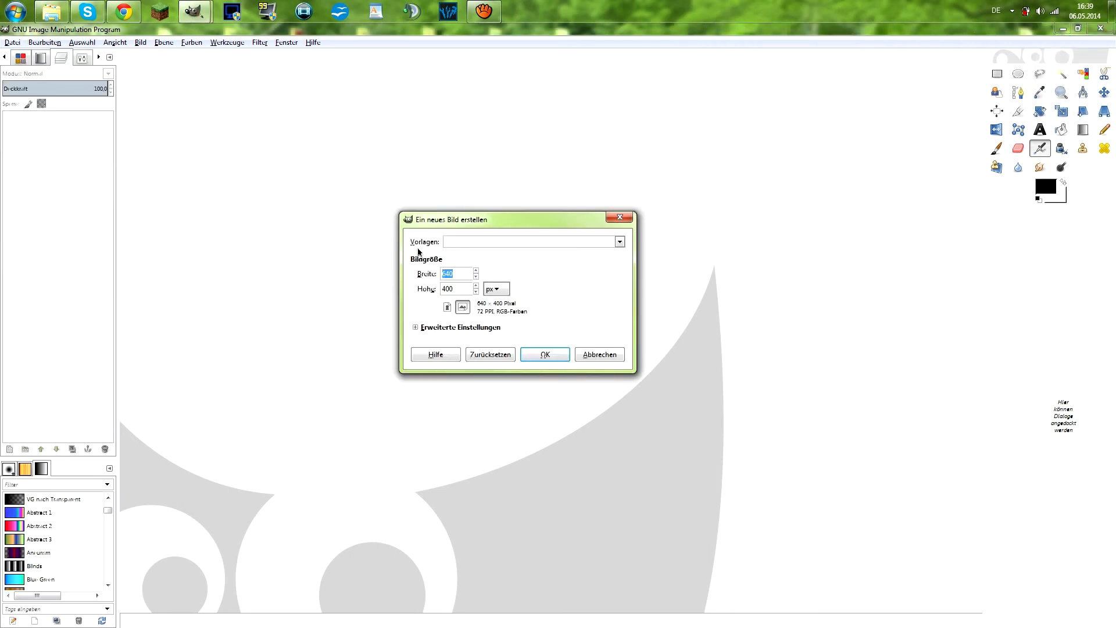
left_click(463, 273)
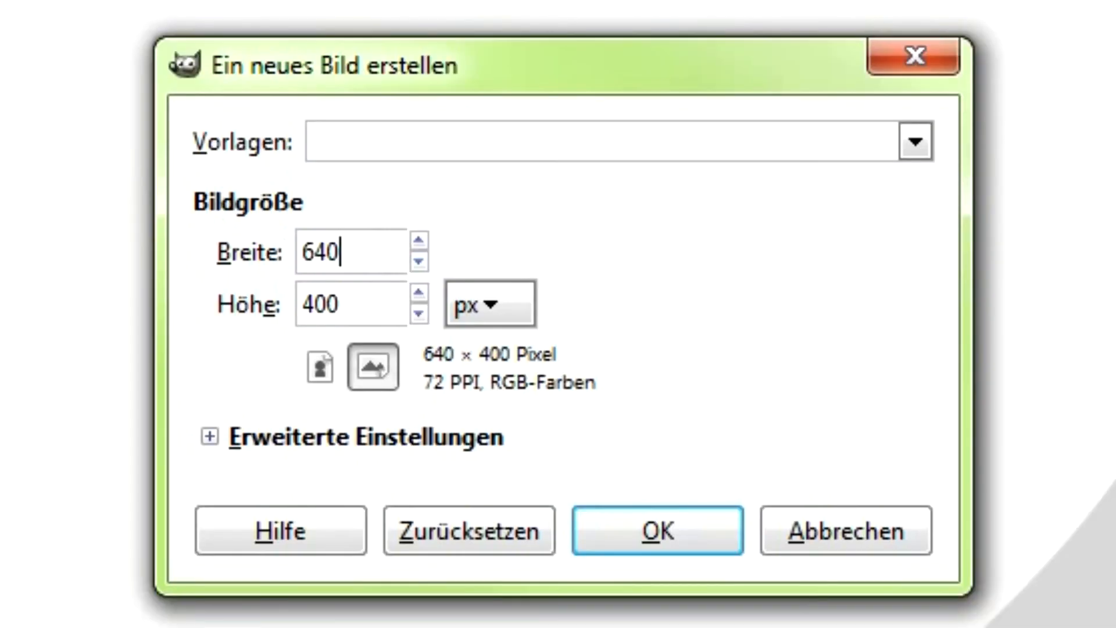
left_click_drag(351, 252, 216, 229)
left_click(329, 301)
left_click_drag(329, 301, 230, 288)
left_click_drag(384, 256, 195, 247)
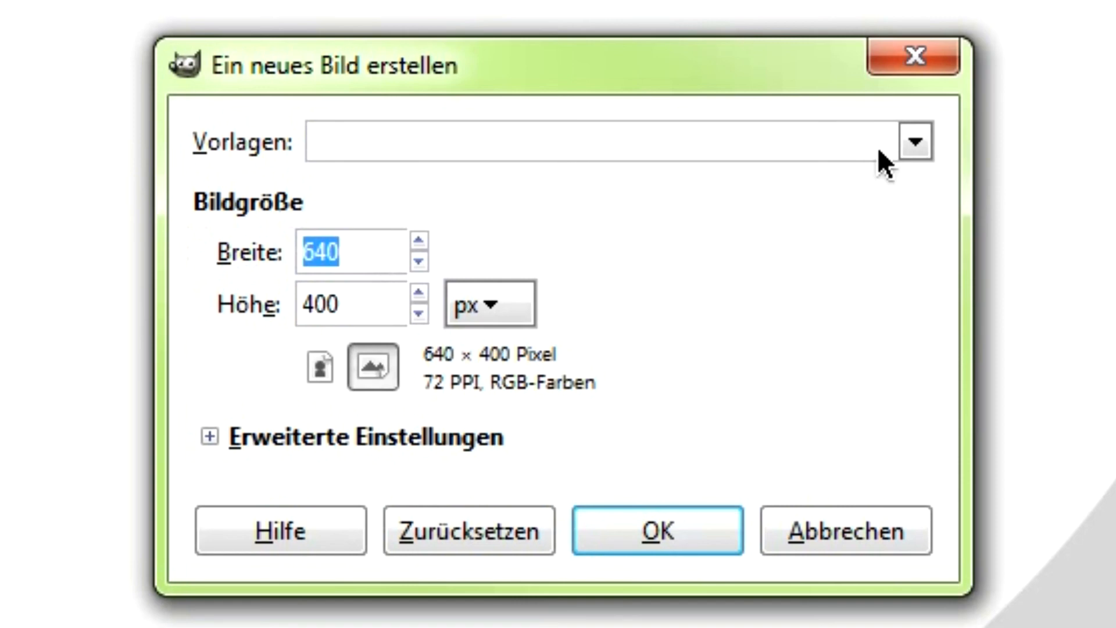
type("1280")
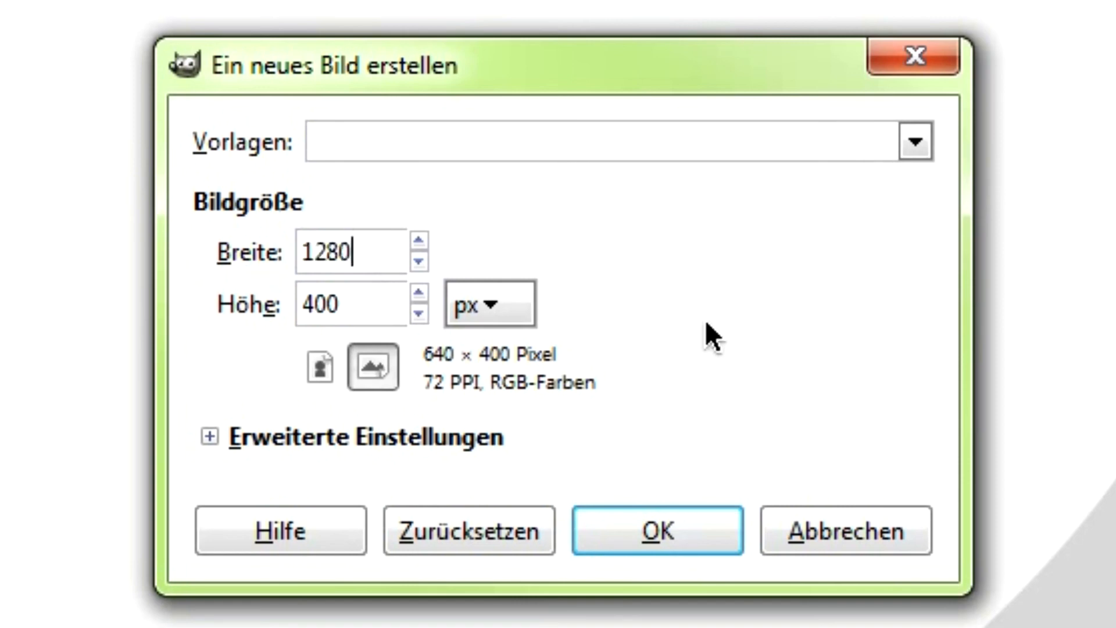
key("Tab")
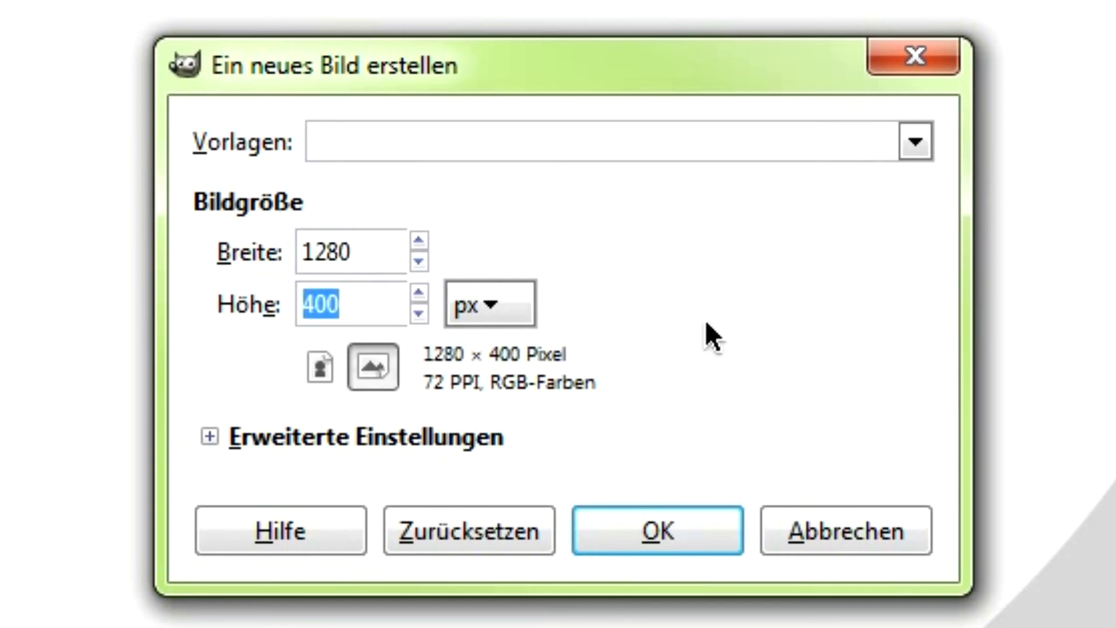
type("720")
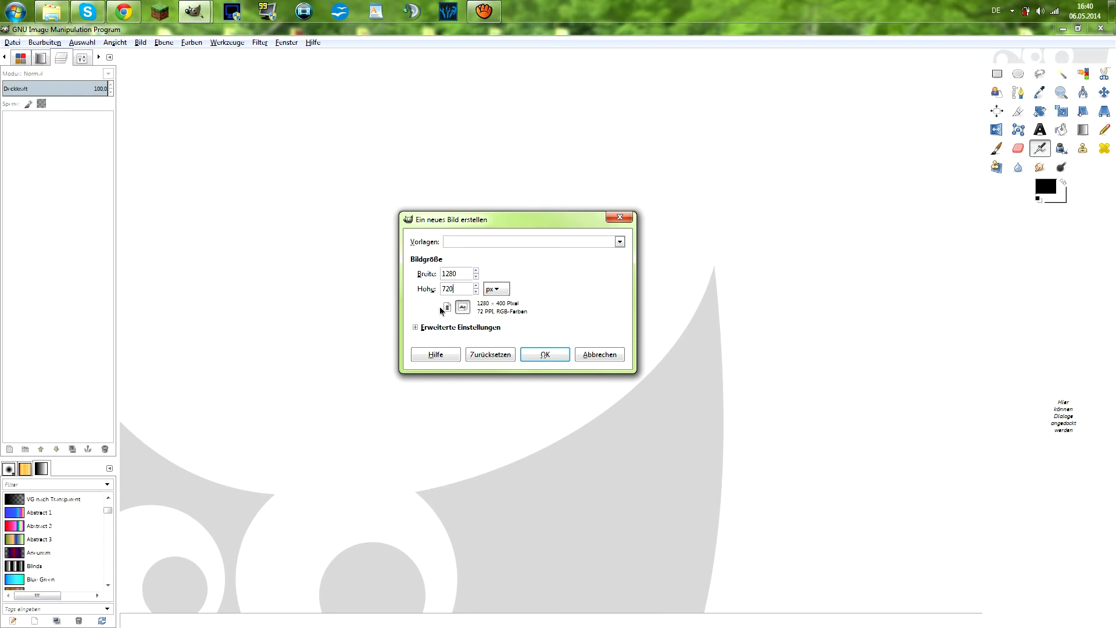
left_click(545, 354)
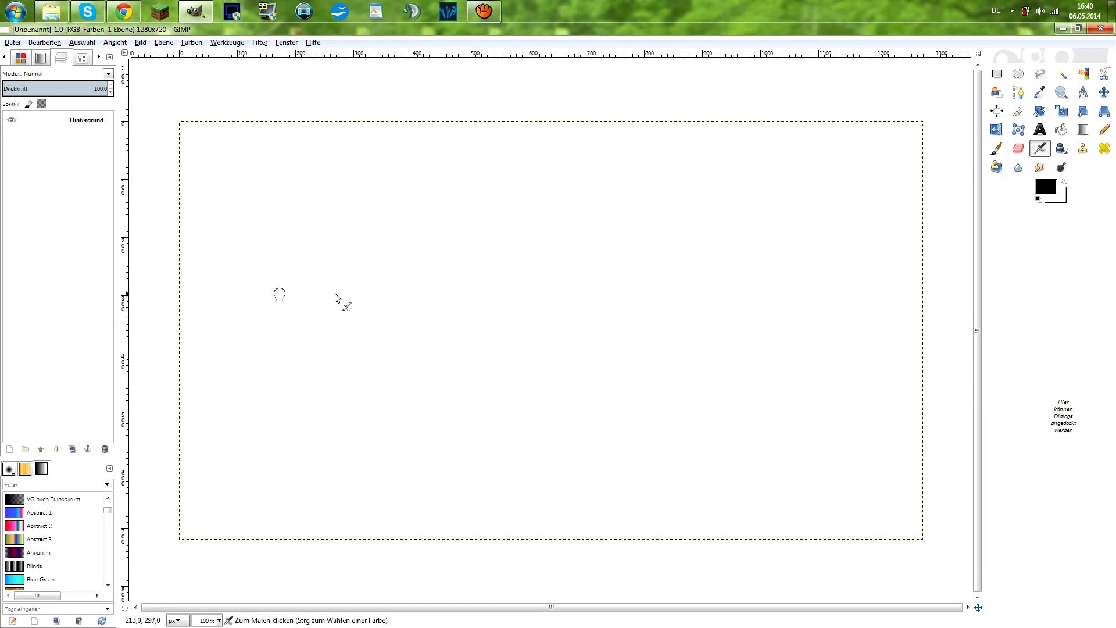
Step: Sketch with the Paintbrush a large rough arc across the canvas's lower-left corner and a smaller arc beside it containing a 7
left_click(996, 149)
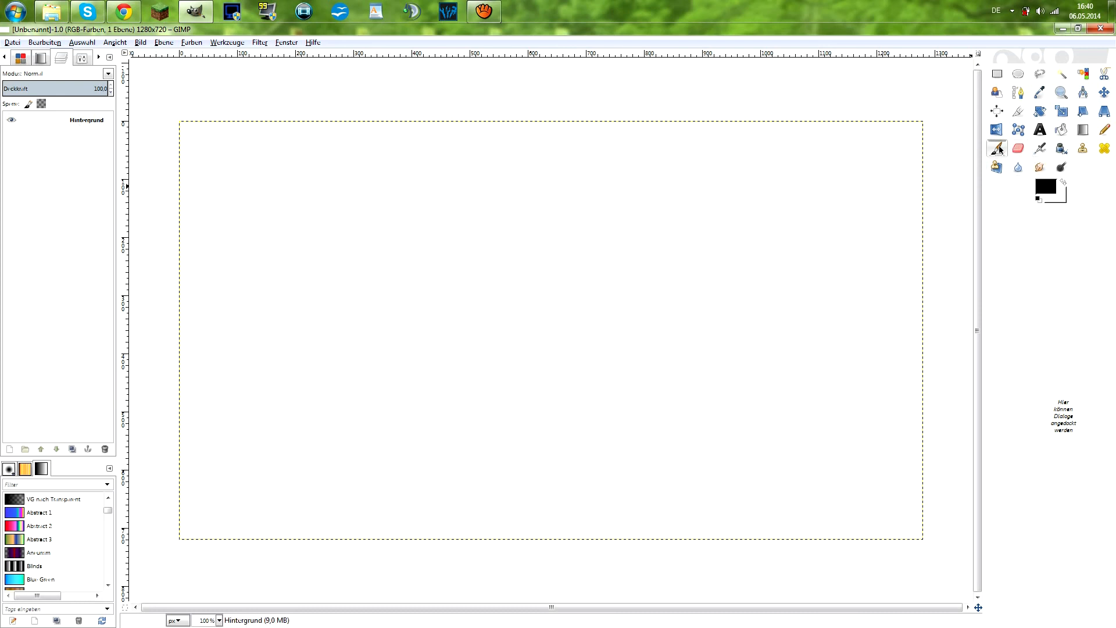
mouse_move(166, 303)
left_mouse_down()
mouse_move(261, 289)
mouse_move(424, 436)
mouse_move(463, 559)
mouse_move(465, 482)
mouse_move(386, 310)
mouse_move(143, 279)
mouse_move(348, 321)
mouse_move(465, 530)
left_mouse_up()
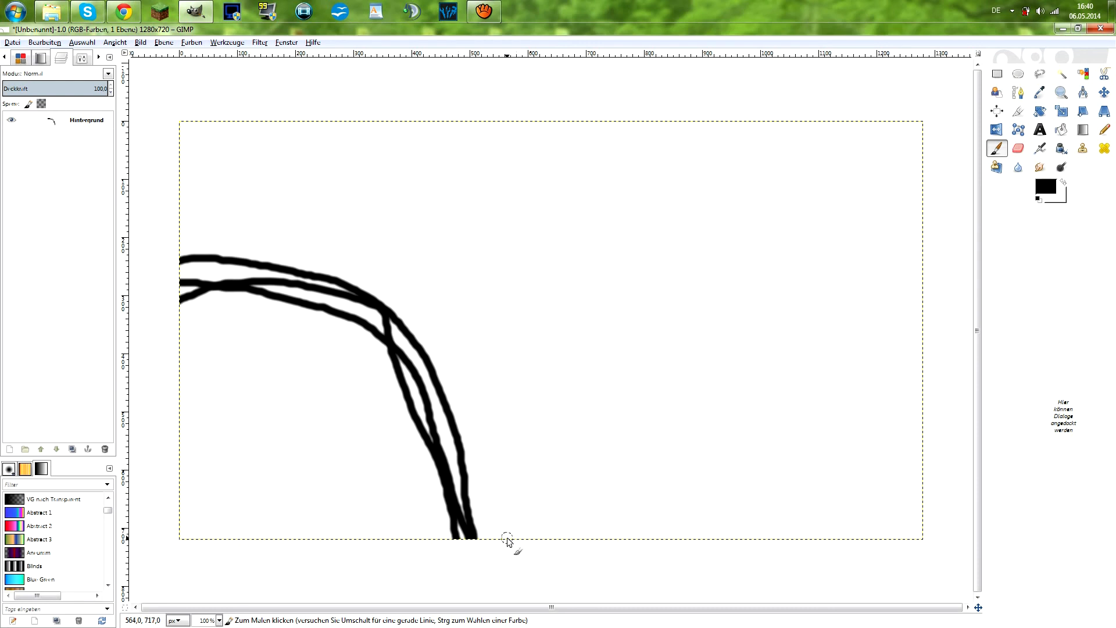
mouse_move(443, 440)
left_mouse_down()
mouse_move(512, 407)
mouse_move(558, 470)
mouse_move(582, 536)
mouse_move(539, 437)
mouse_move(480, 422)
mouse_move(448, 435)
mouse_move(471, 420)
mouse_move(523, 430)
left_mouse_up()
mouse_move(500, 474)
left_mouse_down()
mouse_move(529, 488)
mouse_move(519, 543)
left_mouse_up()
Step: Handwrite "THE NATION" in black brush strokes on two lines inside the large arc
mouse_move(235, 347)
left_mouse_down()
mouse_move(240, 383)
mouse_move(263, 347)
left_mouse_up()
left_click_drag(268, 359, 269, 396)
left_click_drag(295, 350, 297, 407)
mouse_move(269, 377)
left_mouse_down()
mouse_move(308, 377)
mouse_move(317, 410)
mouse_move(344, 399)
left_mouse_up()
left_click(328, 348)
left_click_drag(323, 347, 338, 351)
left_click_drag(317, 383, 335, 385)
mouse_move(210, 512)
left_mouse_down()
mouse_move(229, 467)
mouse_move(240, 502)
mouse_move(254, 462)
mouse_move(267, 475)
mouse_move(257, 524)
left_mouse_up()
left_click_drag(271, 471, 285, 523)
mouse_move(264, 498)
left_mouse_down()
mouse_move(299, 479)
mouse_move(301, 515)
left_mouse_up()
mouse_move(289, 452)
left_mouse_down()
mouse_move(324, 454)
mouse_move(327, 522)
left_mouse_up()
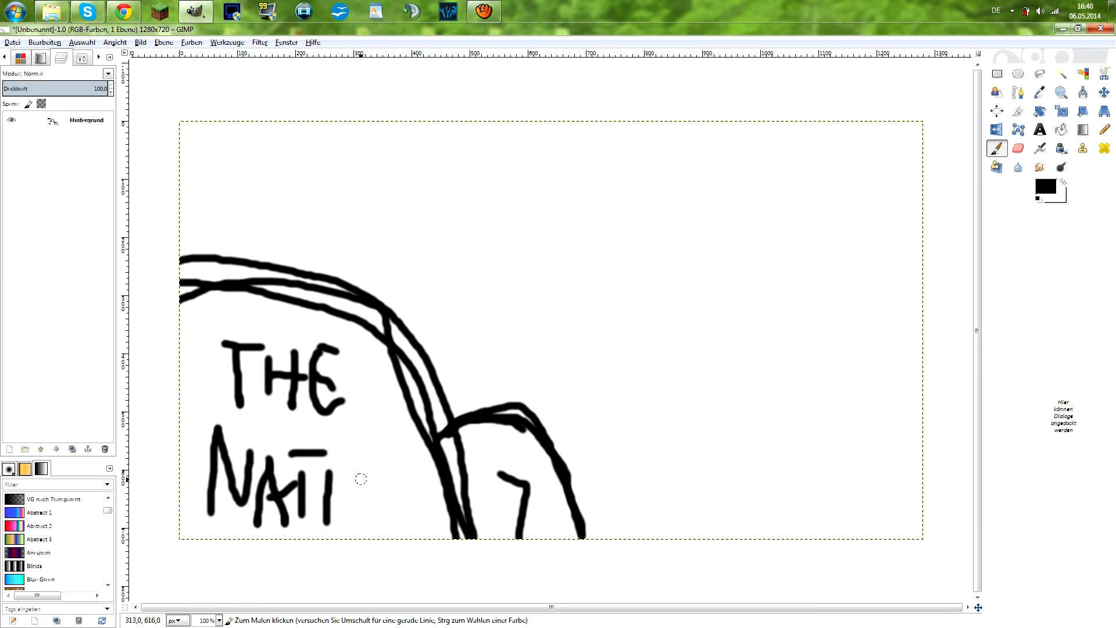
left_click_drag(357, 468, 372, 460)
mouse_move(392, 526)
left_mouse_down()
mouse_move(410, 458)
mouse_move(419, 523)
mouse_move(426, 477)
left_mouse_up()
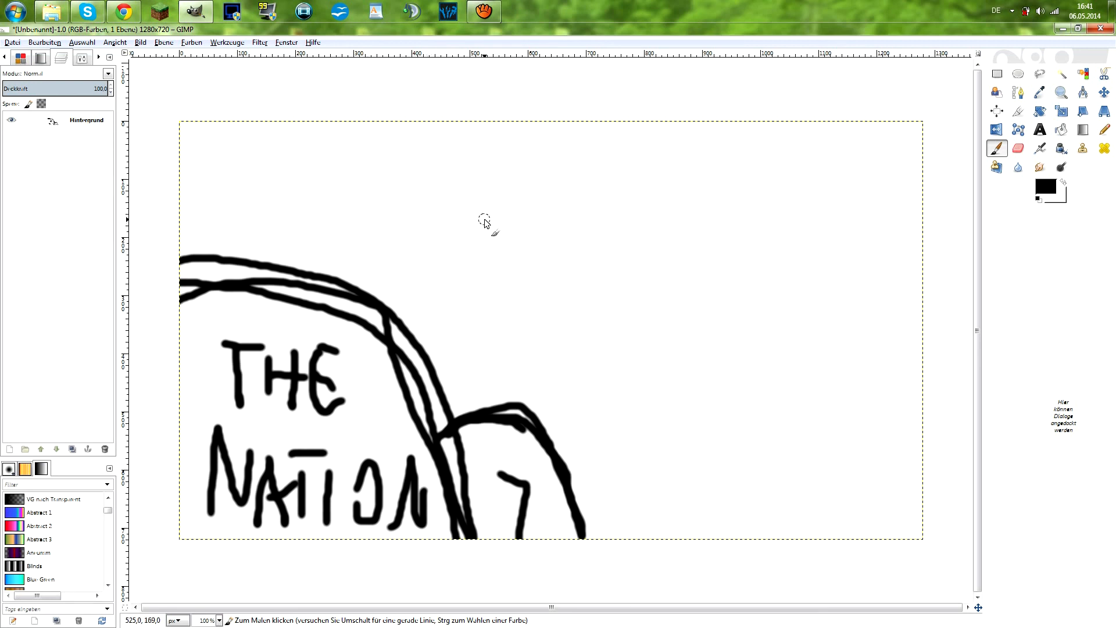
Step: Delete the background layer and add a new 1280 × 720 px layer named Ebene with transparent fill
left_click(82, 126)
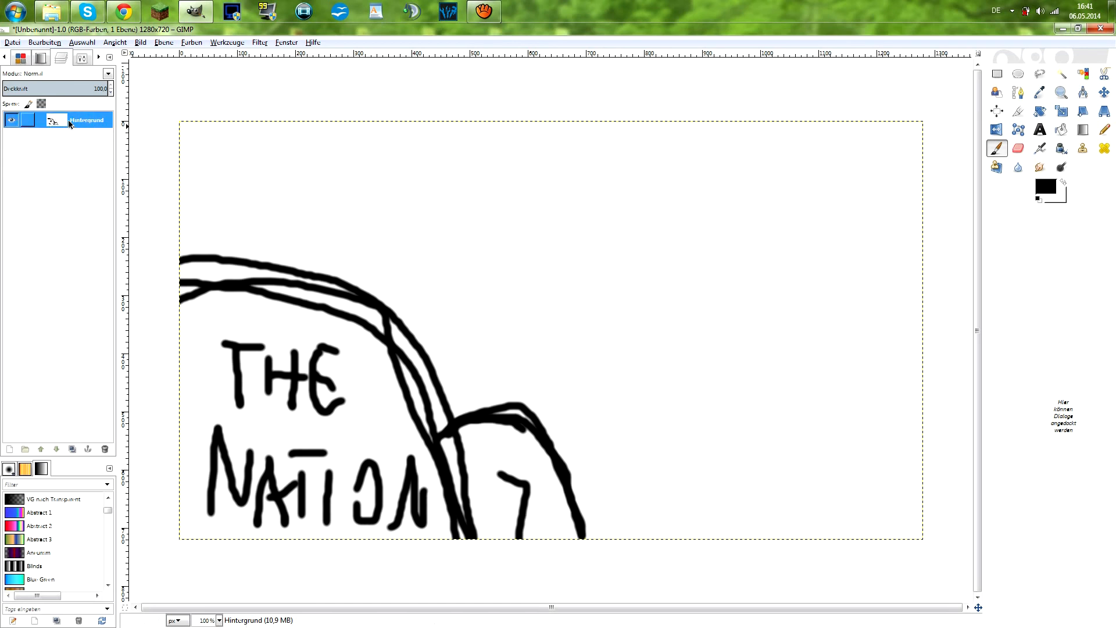
right_click(71, 124)
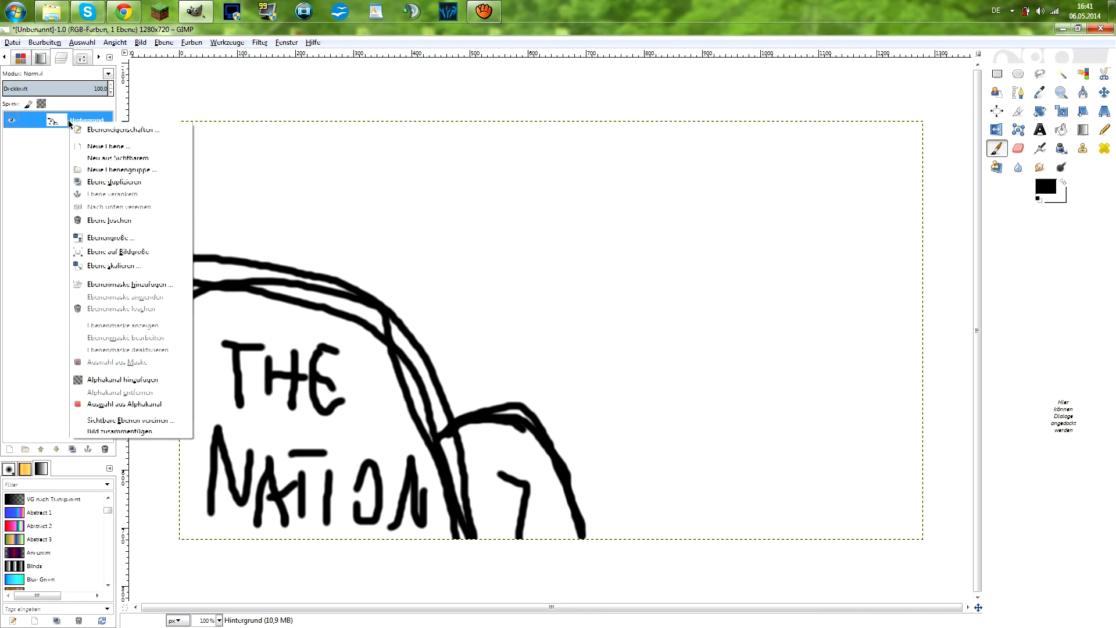
left_click(83, 220)
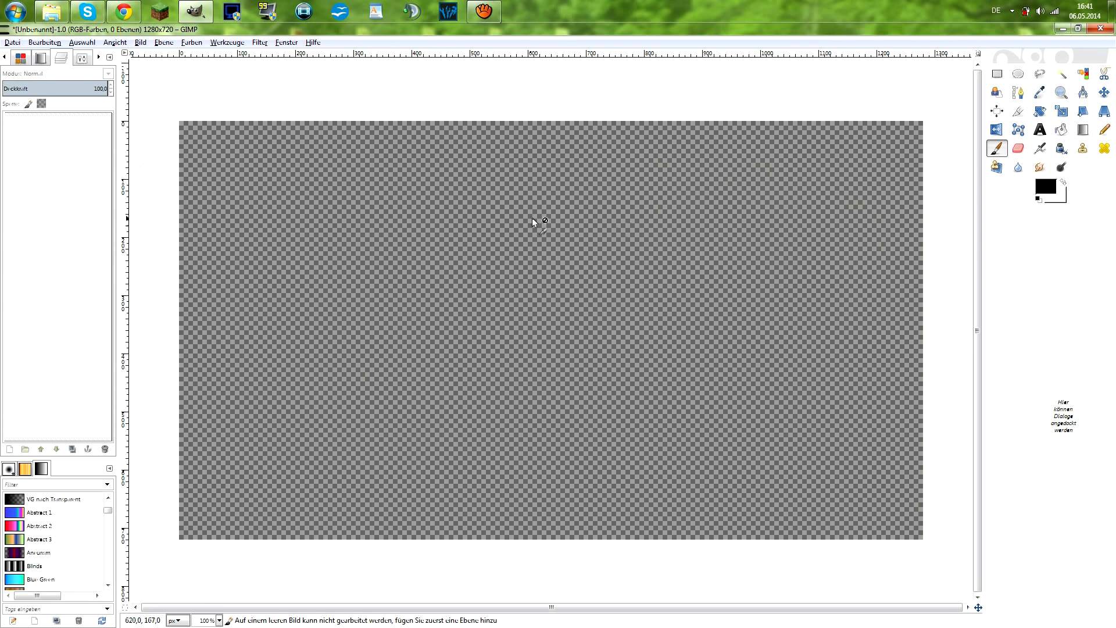
right_click(79, 155)
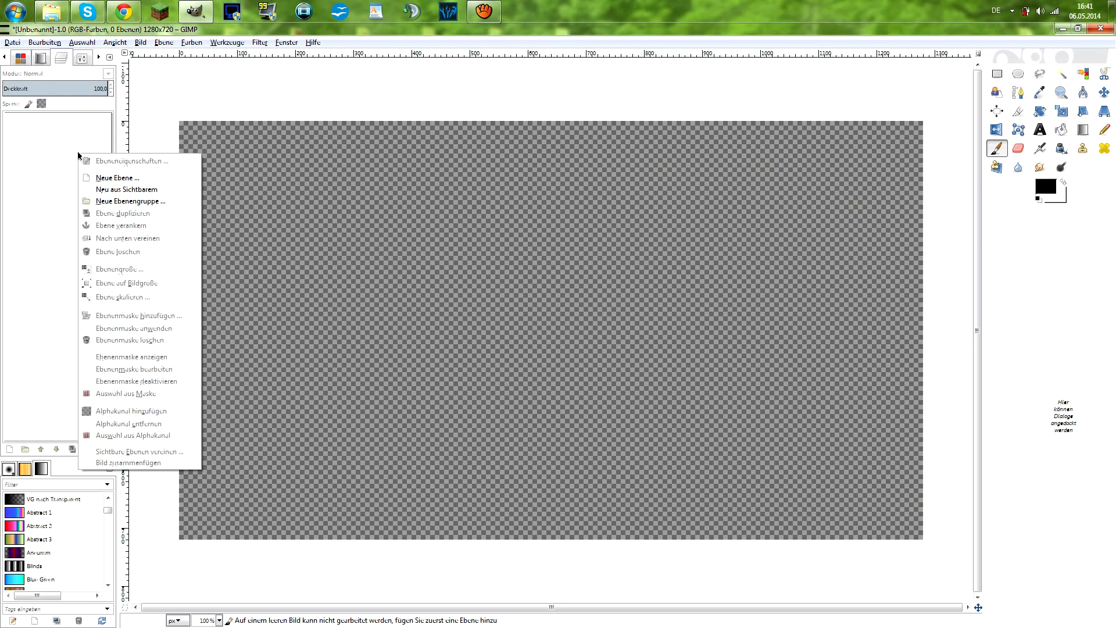
left_click(116, 178)
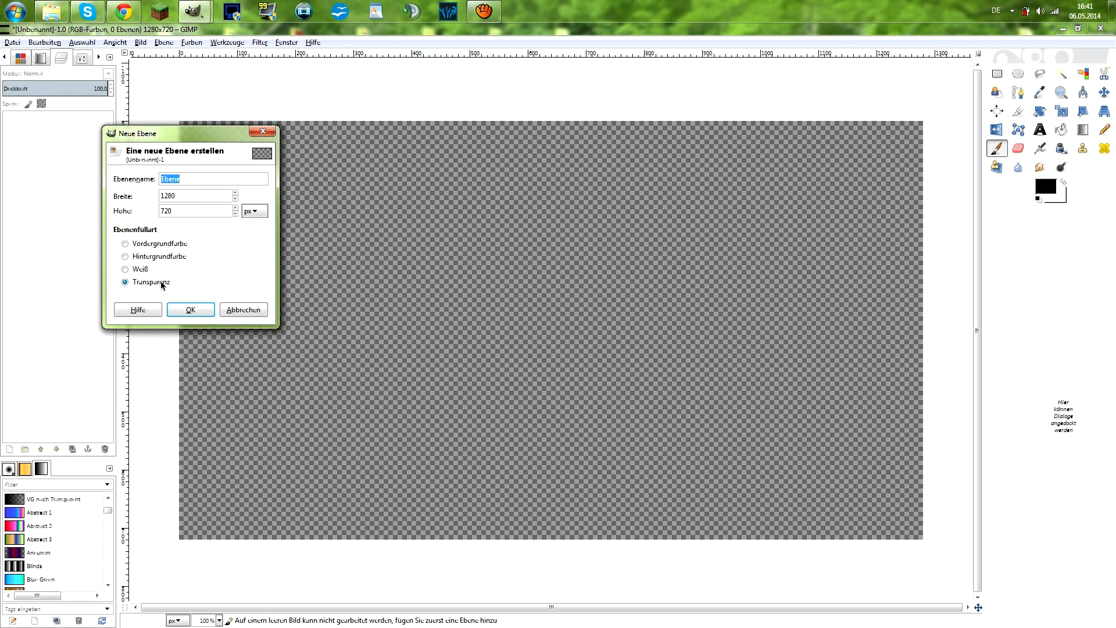
left_click(183, 313)
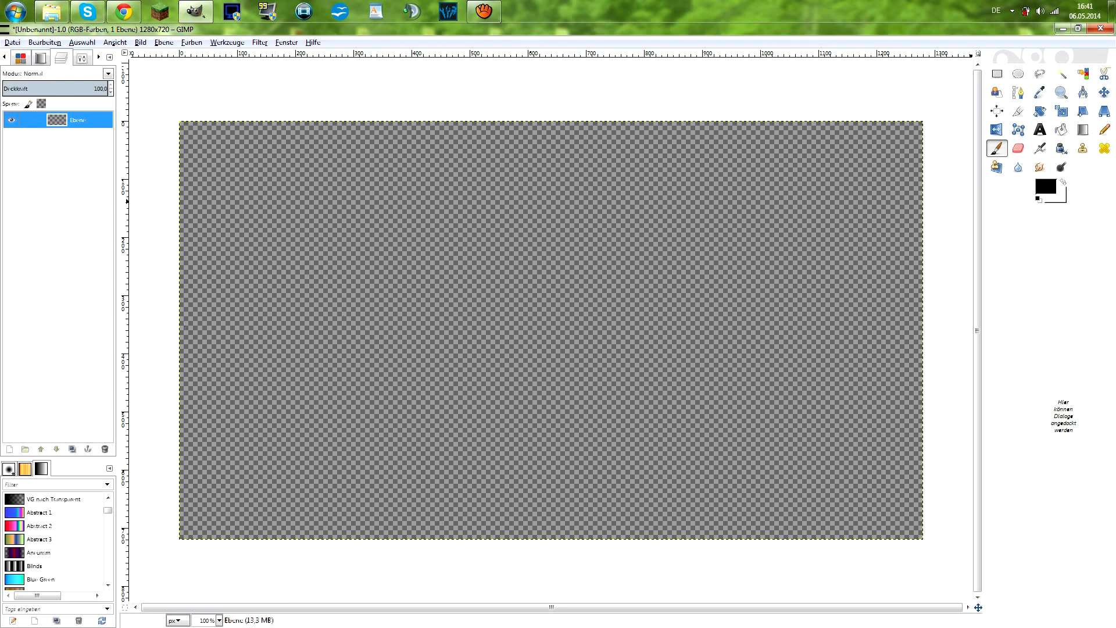
Step: Make a large elliptical selection and position it over the canvas's lower-left corner, extending past the left and bottom canvas edges
left_click(1019, 81)
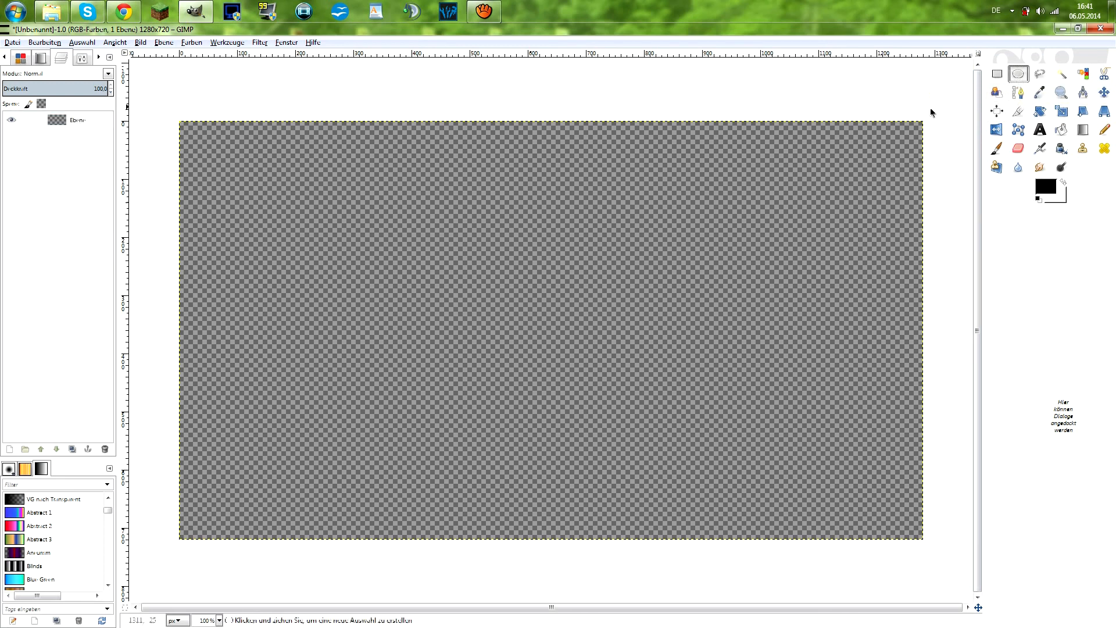
left_click_drag(238, 190, 673, 466)
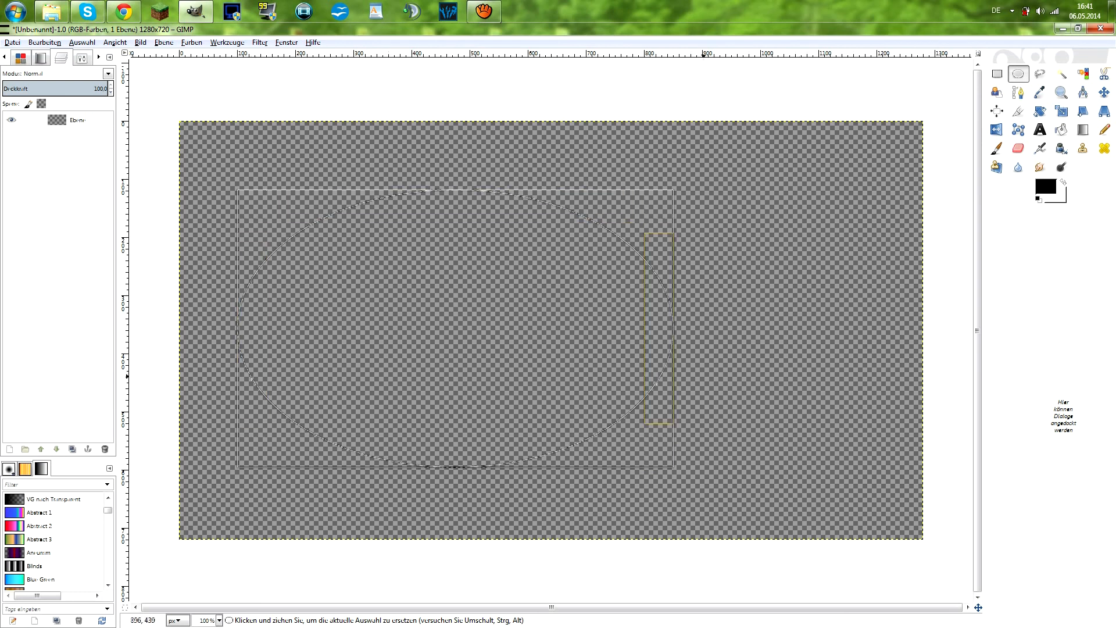
left_click_drag(532, 462, 460, 525)
left_click_drag(494, 319, 356, 438)
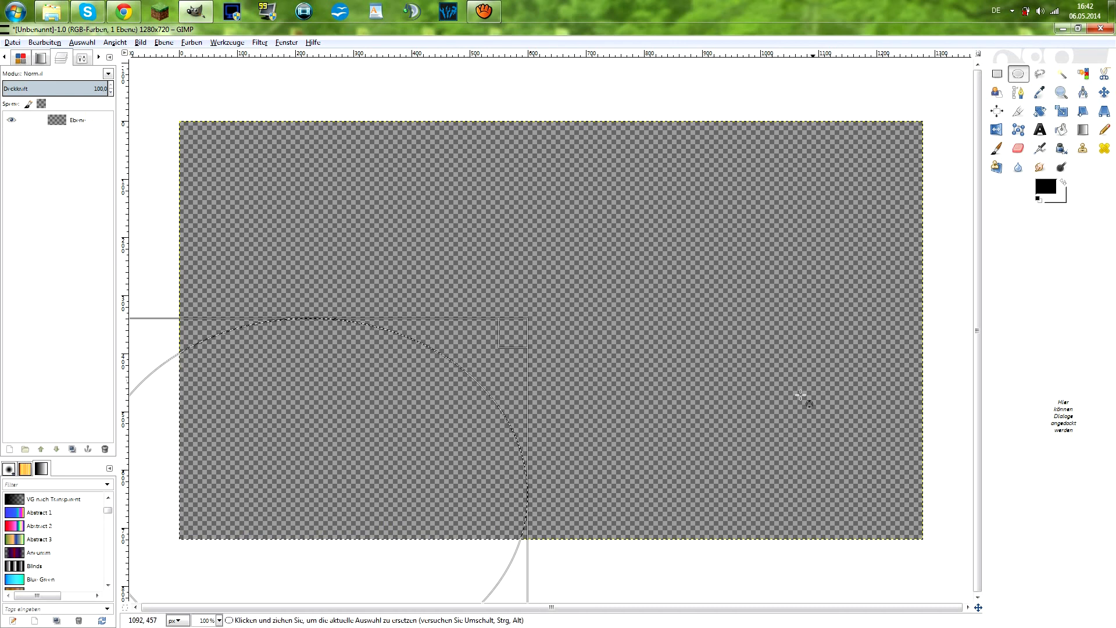
left_click_drag(505, 472, 402, 447)
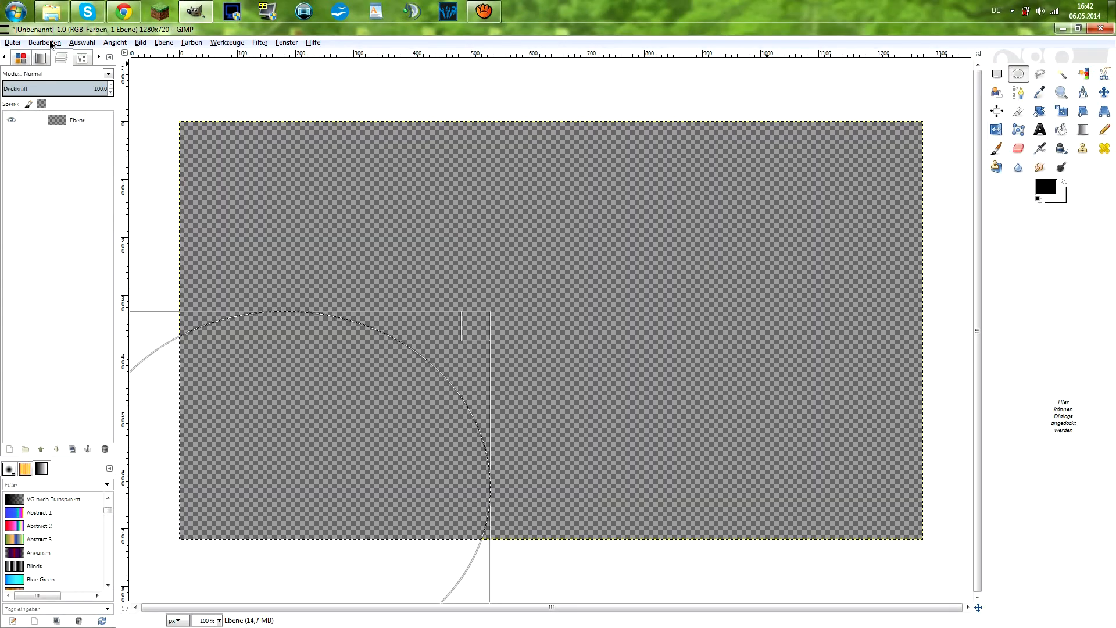
Step: Stroke the elliptical selection with an anti-aliased solid black line 8 px wide
left_click(44, 42)
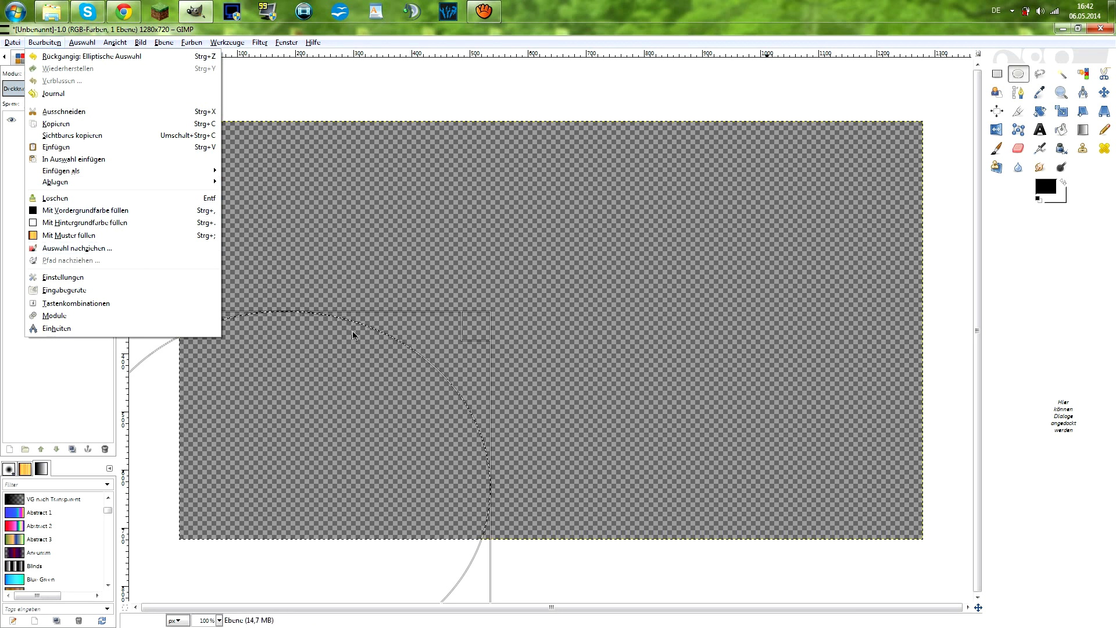
left_click(67, 249)
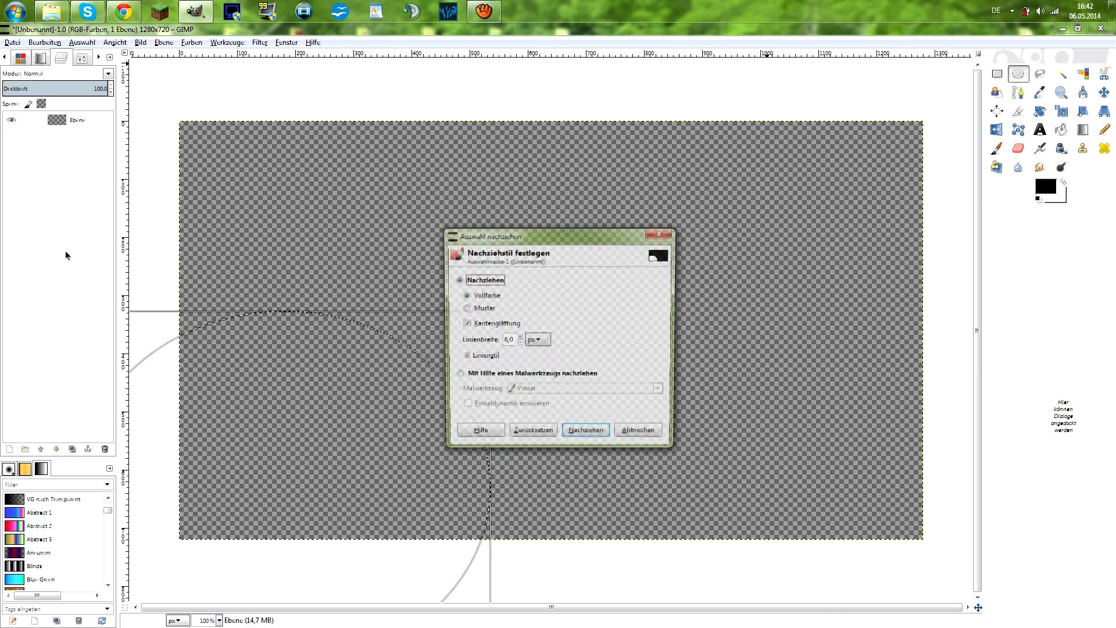
left_click(519, 337)
left_click(519, 337)
left_click(519, 337)
left_click(519, 337)
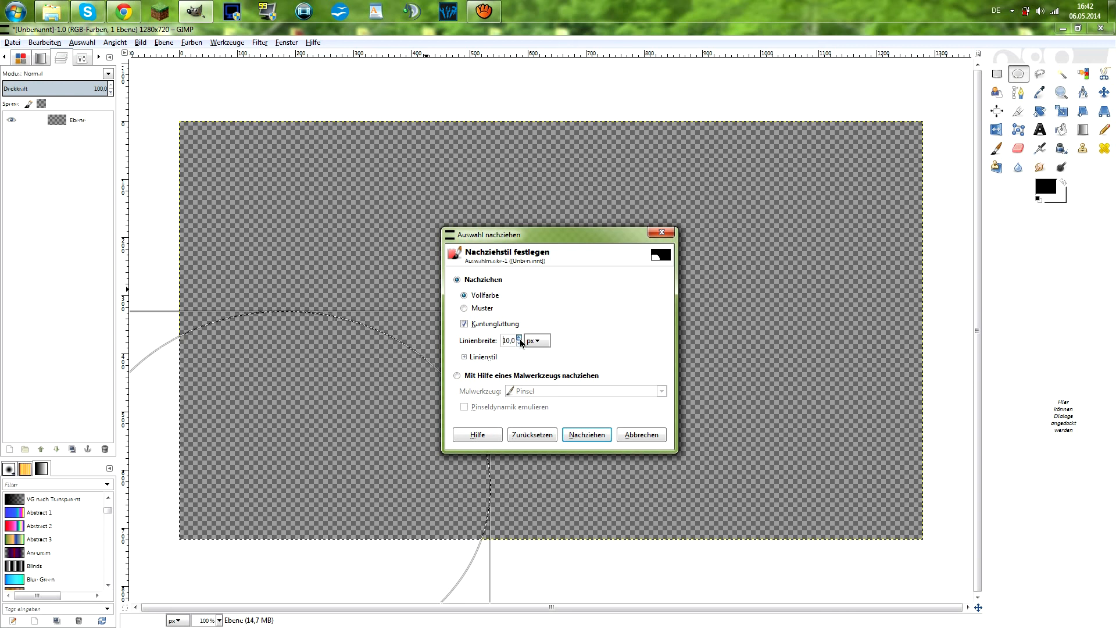
left_click(464, 323)
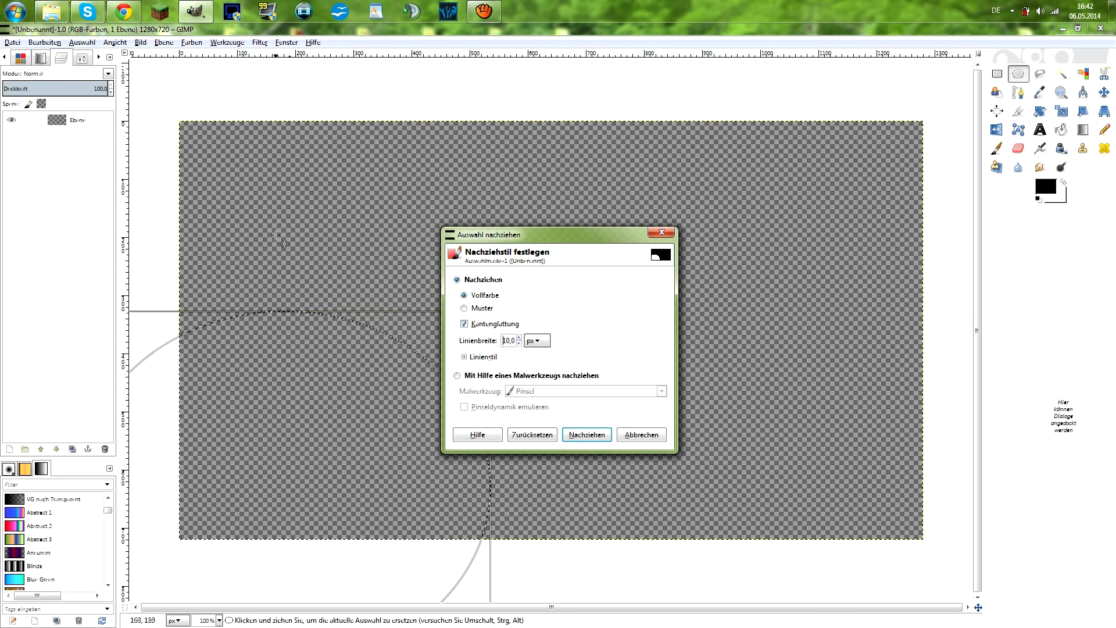
left_click(520, 344)
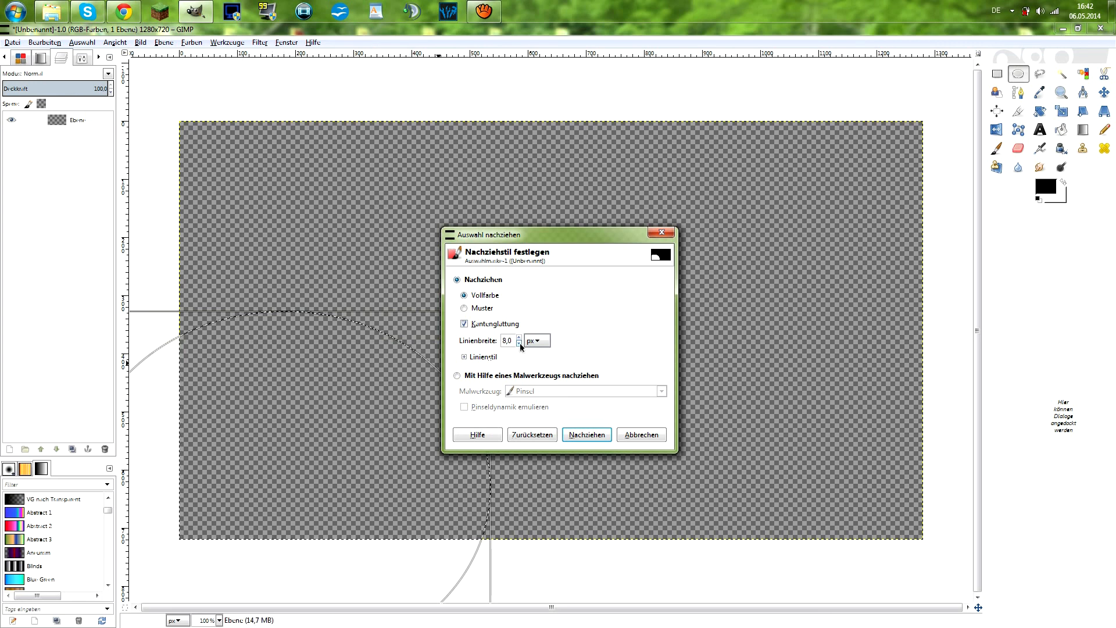
left_click(584, 436)
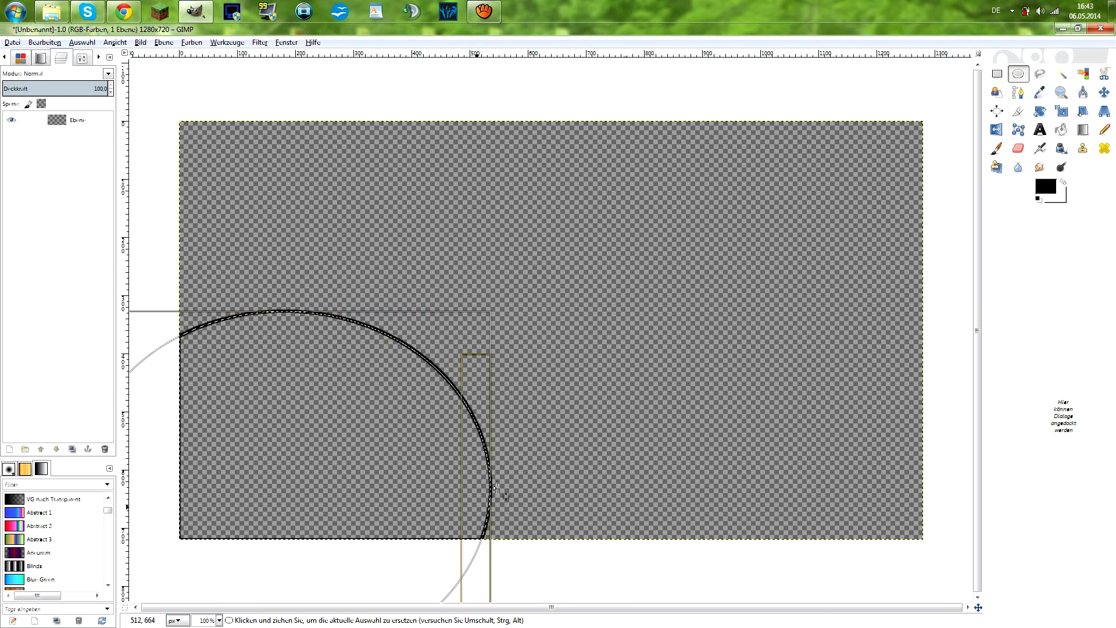
Step: Clear the selection around the stroked ellipse and activate the Move tool
right_click(634, 197)
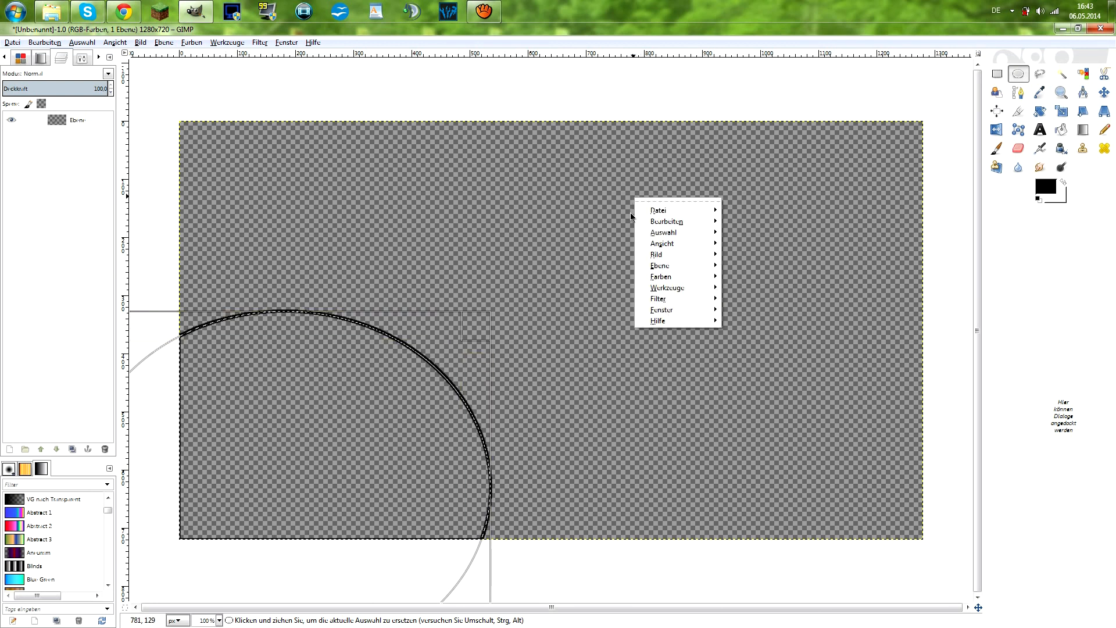
mouse_move(661, 236)
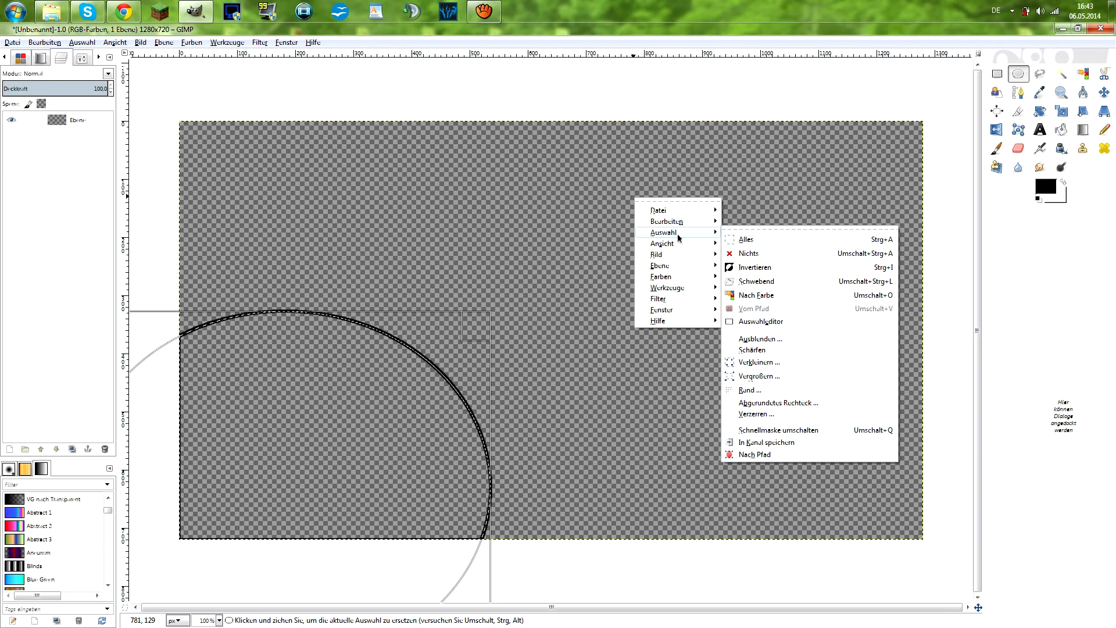
key("Escape")
key("Escape")
right_click(555, 195)
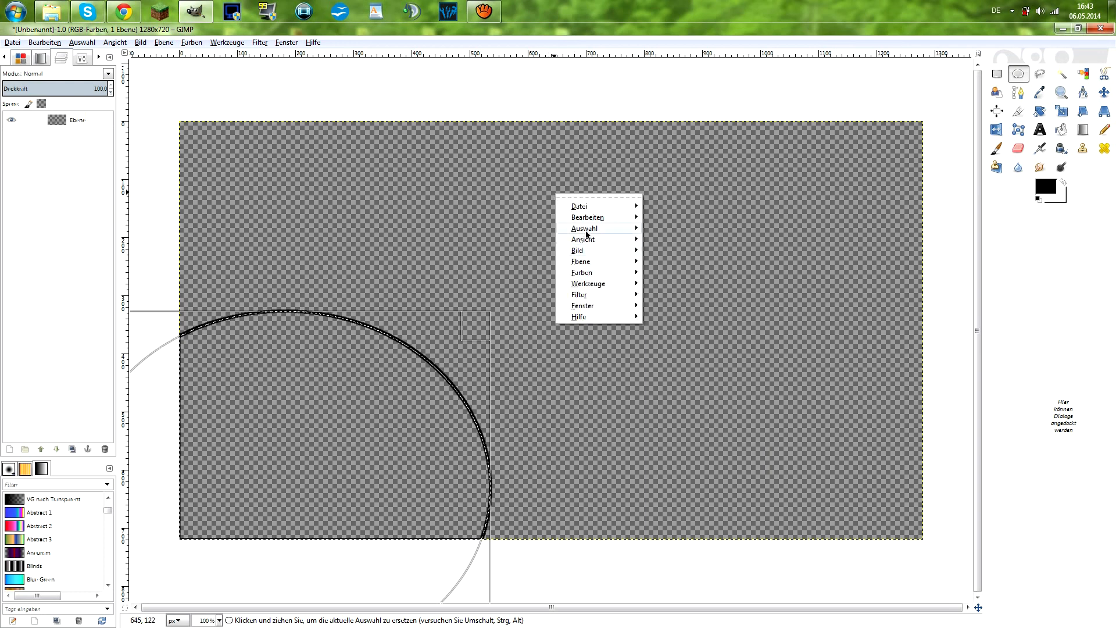
mouse_move(586, 233)
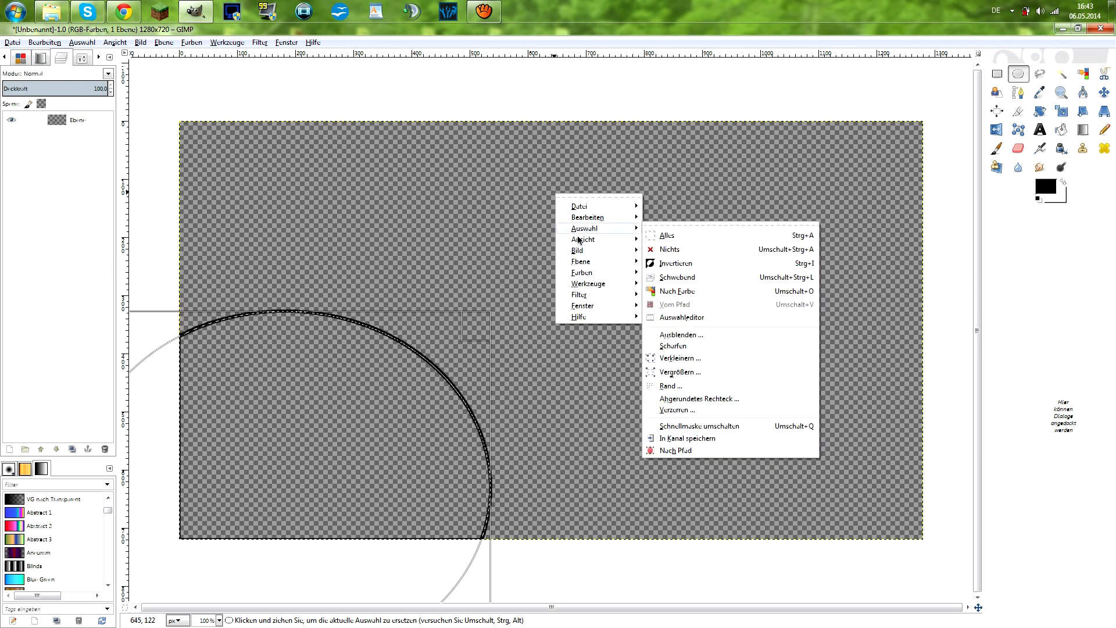
left_click(669, 254)
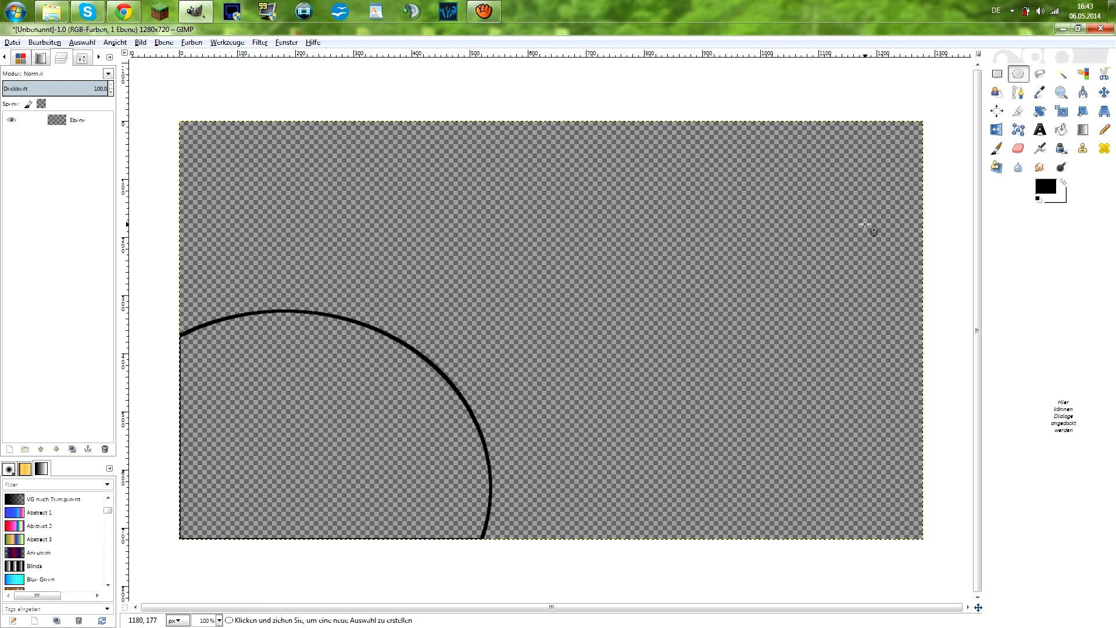
key("m")
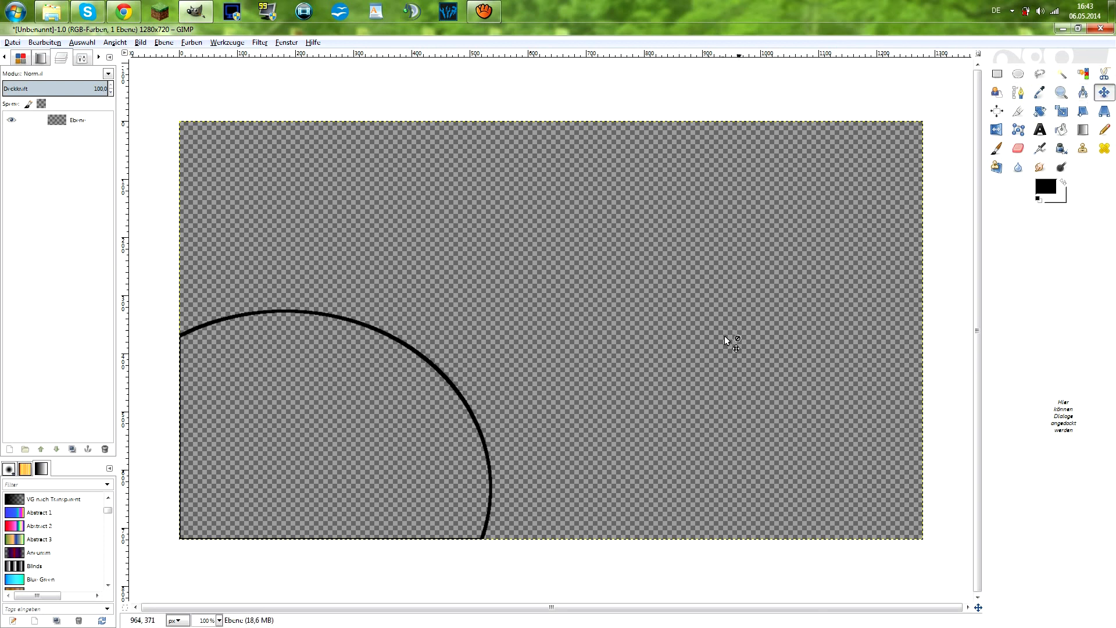
Step: Set the Move tool to move the active layer, then return to the layer list
double_click(1103, 94)
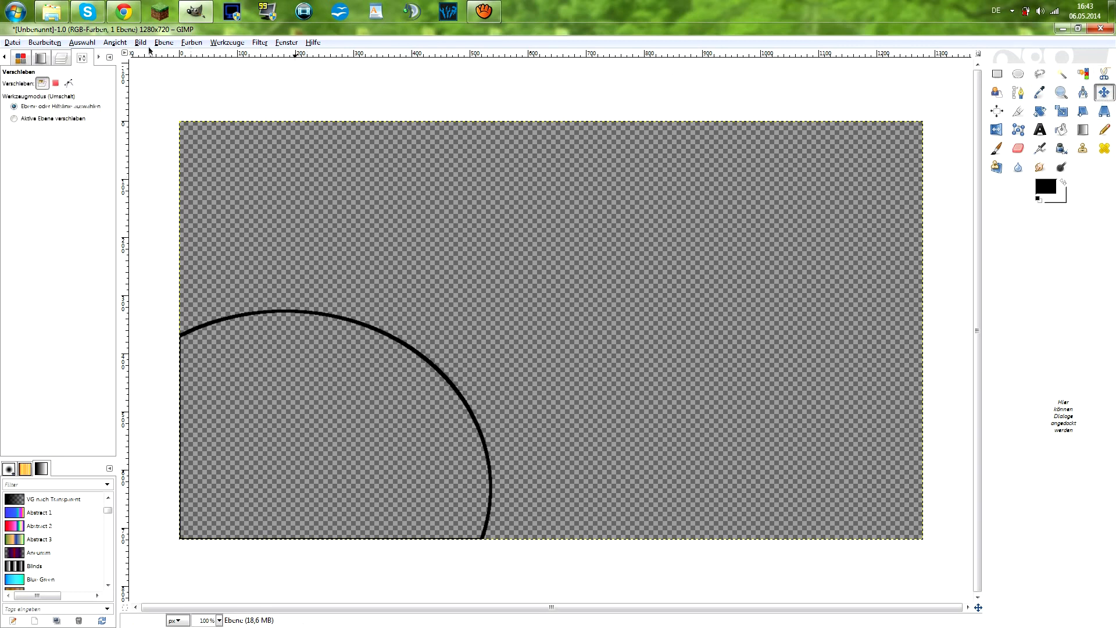
left_click(13, 119)
left_click(60, 58)
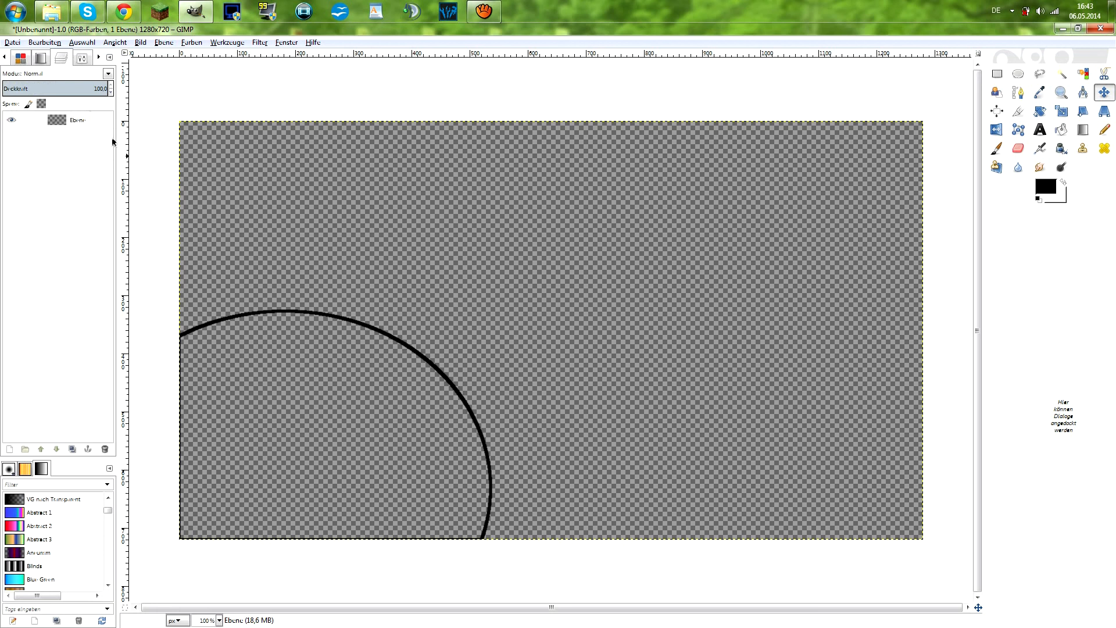
left_click(82, 57)
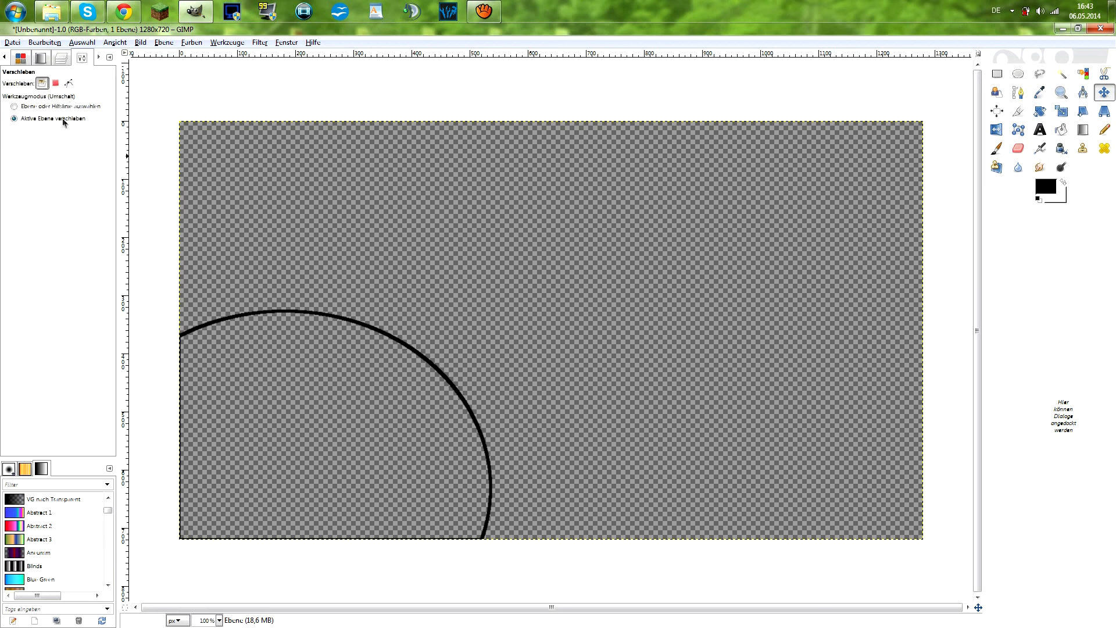
left_click(61, 59)
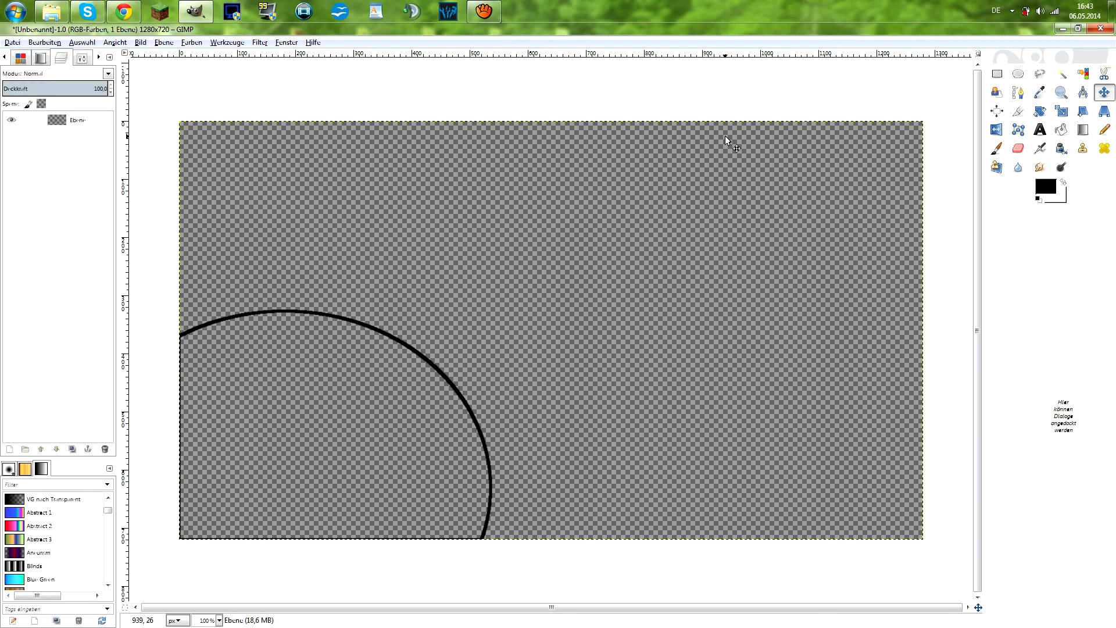
left_click(1047, 188)
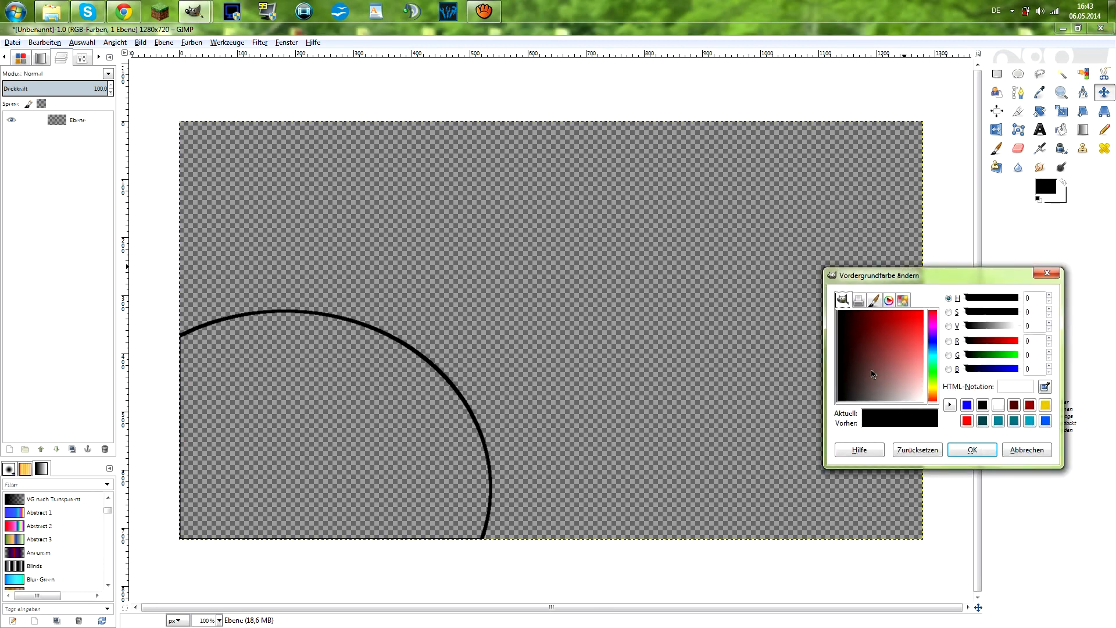
left_click(878, 365)
left_click(1053, 277)
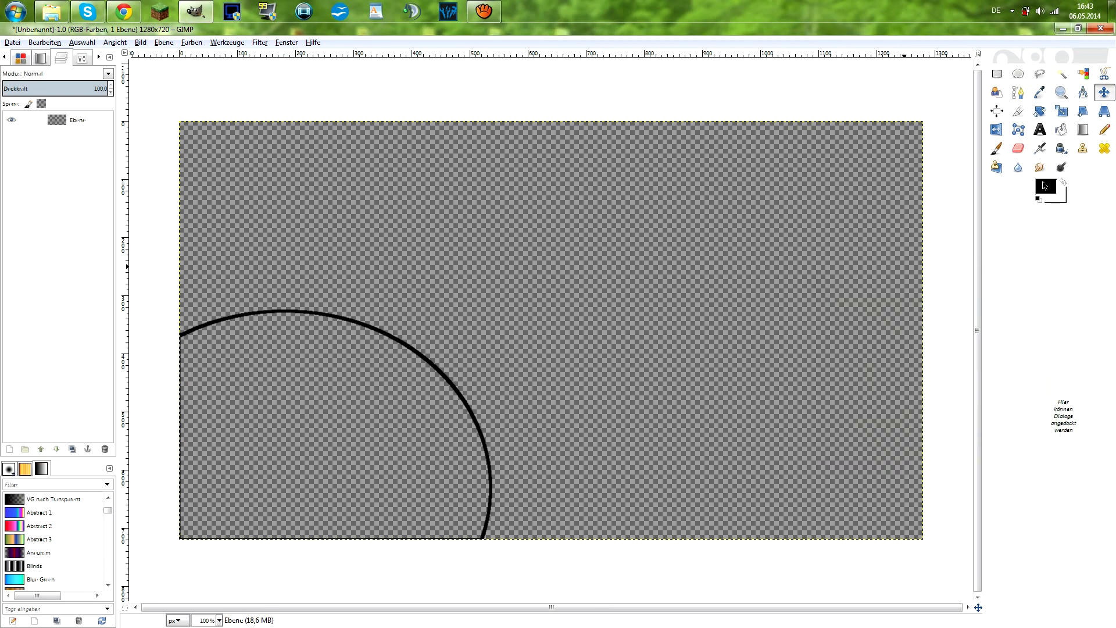
left_click(1047, 189)
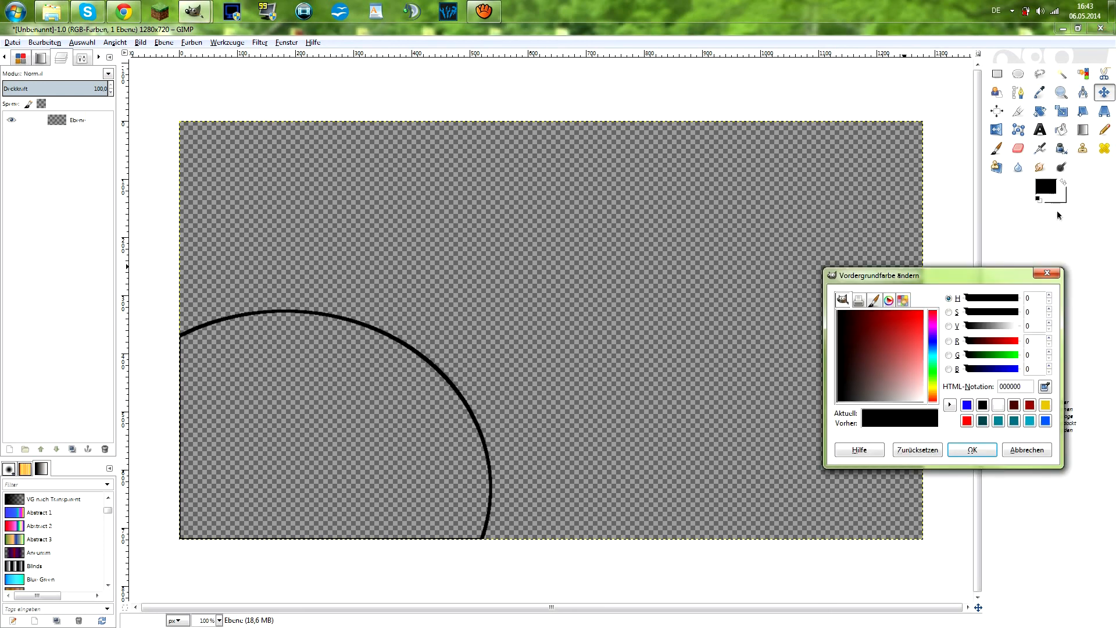
left_click(1047, 273)
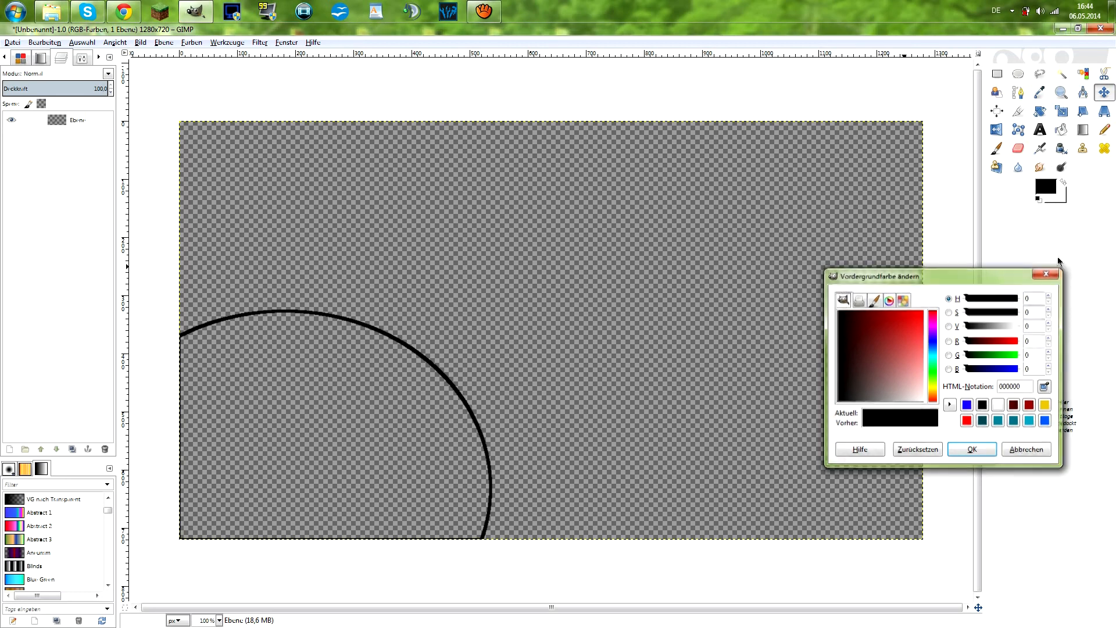
Step: Change the background colour to yellow with HTML notation ffcc00
left_click(1062, 200)
left_click_drag(926, 280, 571, 202)
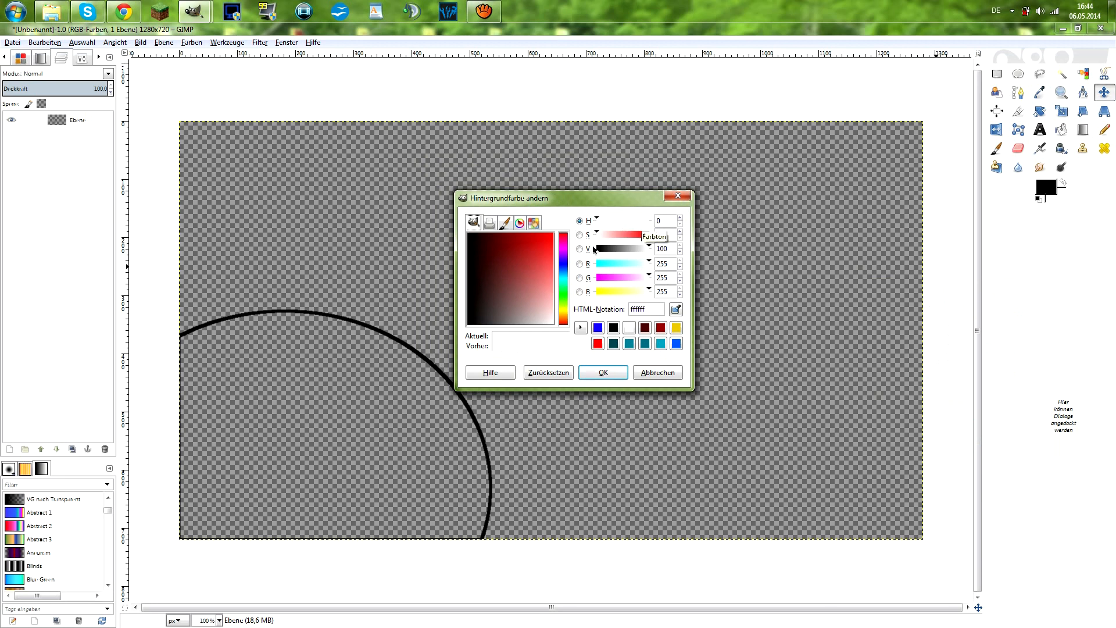
left_click_drag(511, 278, 581, 226)
mouse_move(563, 315)
left_mouse_down()
mouse_move(562, 299)
mouse_move(565, 315)
left_mouse_up()
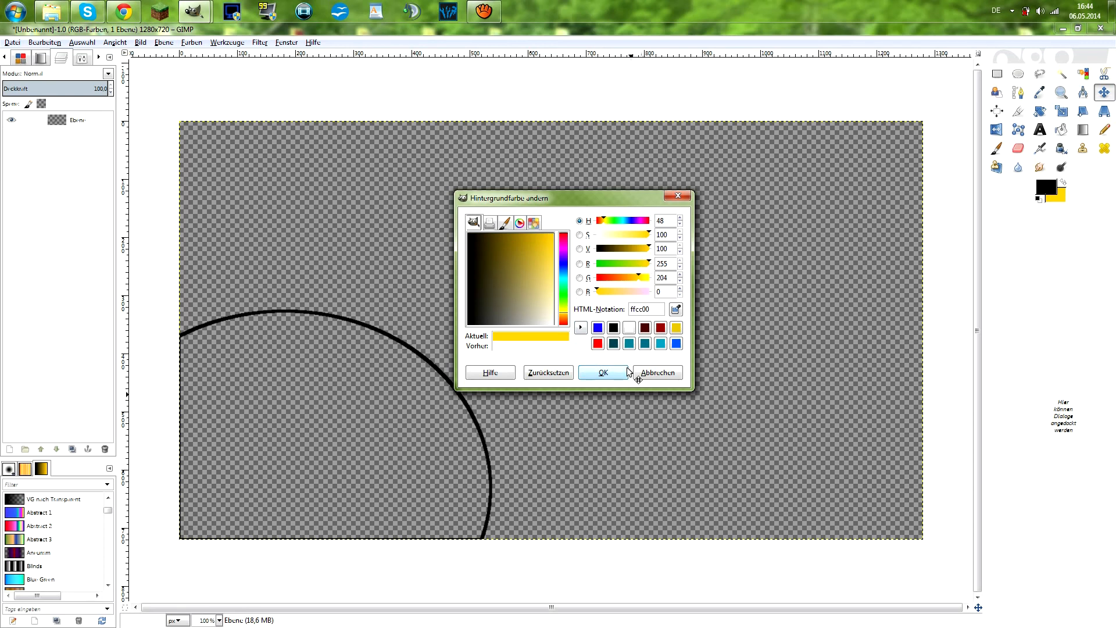
left_click(603, 372)
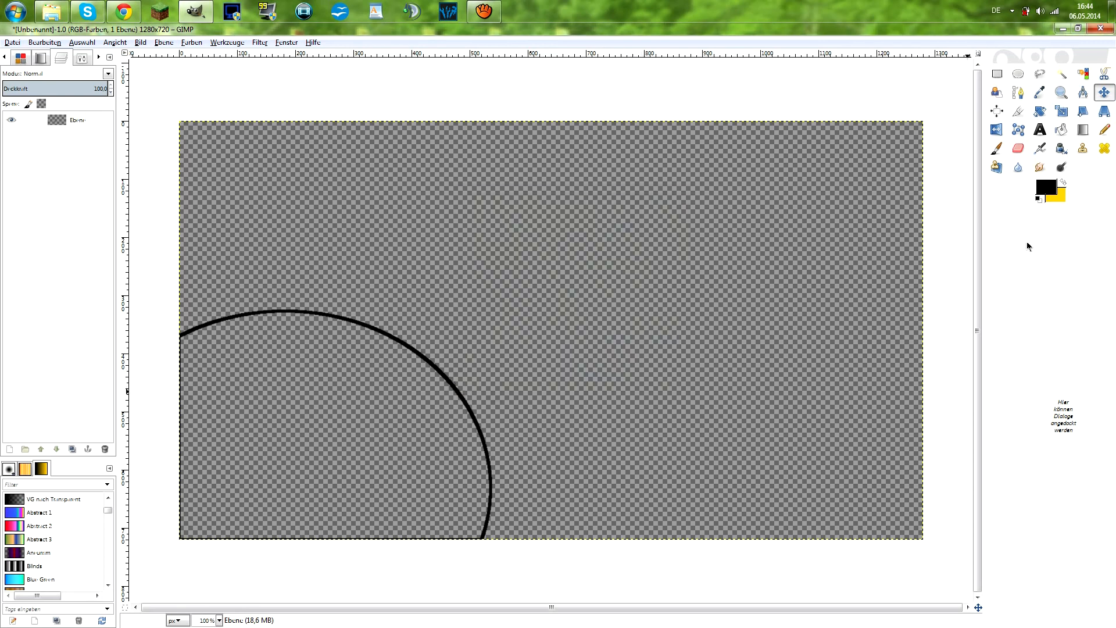
Step: Make yellow the foreground colour by swapping the two colours, and bucket-fill the interior of the outlined ellipse with it
left_click(1063, 184)
left_click(1063, 184)
left_click(1063, 184)
left_click(1063, 184)
left_click(1063, 184)
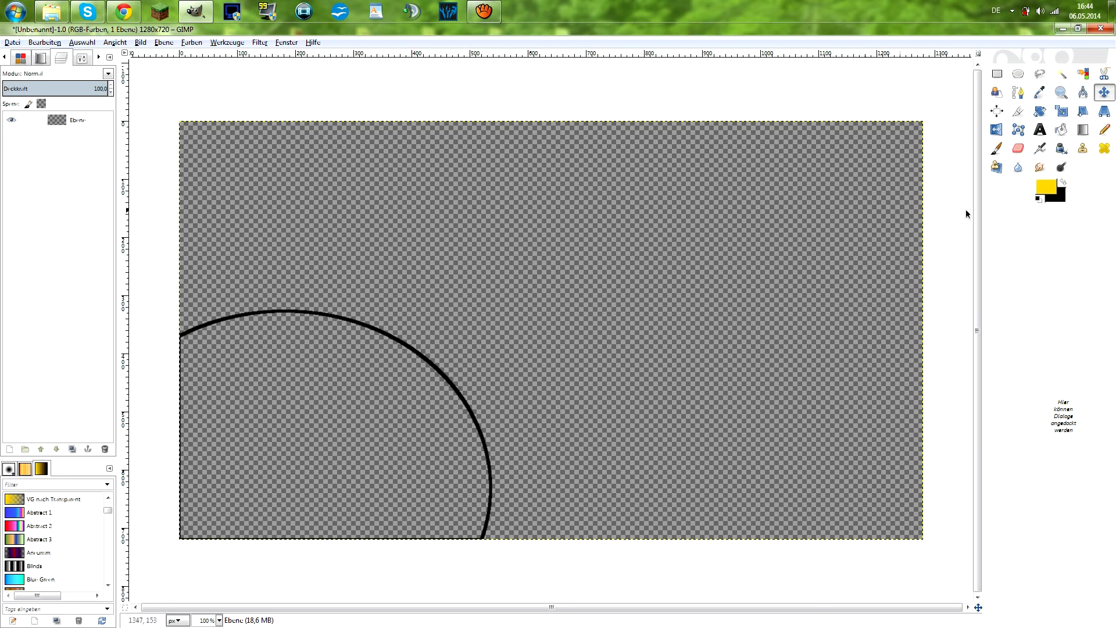
left_click(1063, 131)
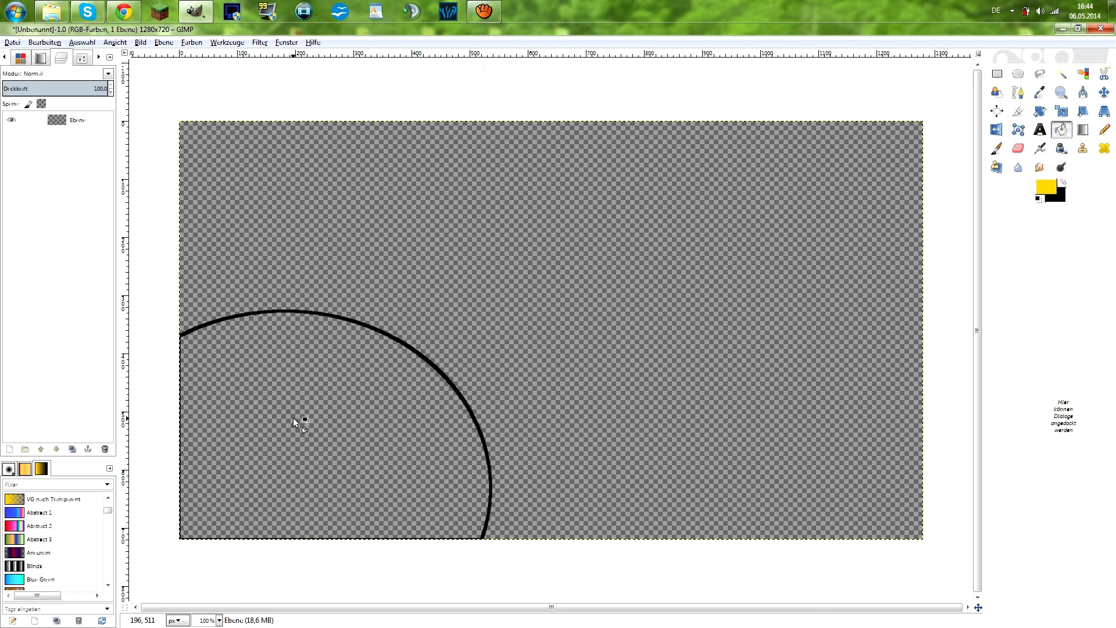
left_click(288, 382)
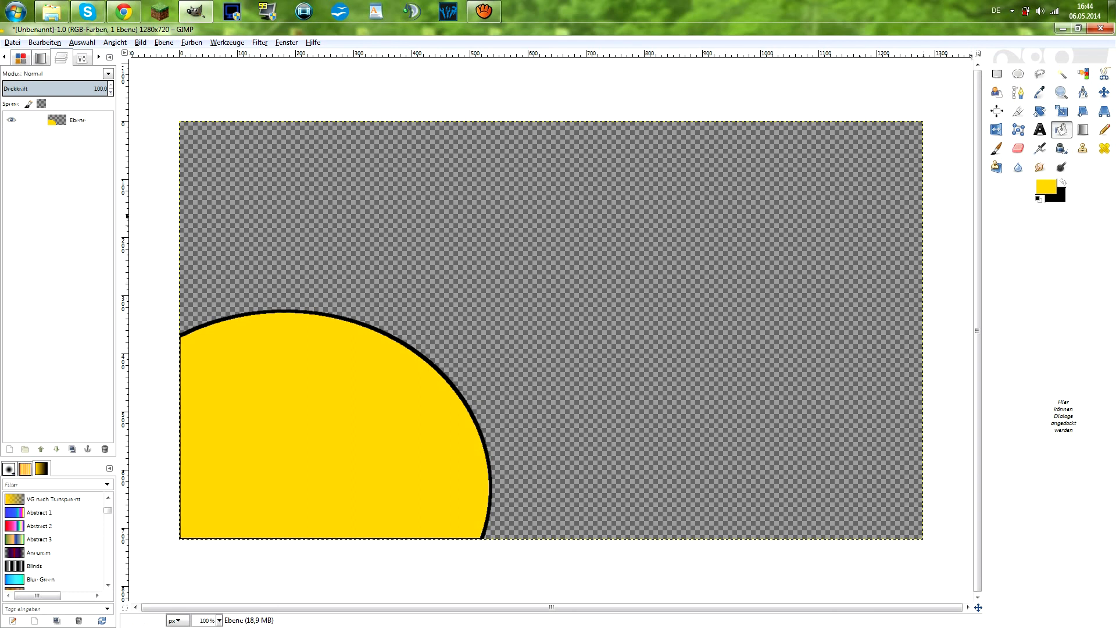
Step: Set the Bucket Fill tool's fill type to pattern (Muster)
double_click(1061, 130)
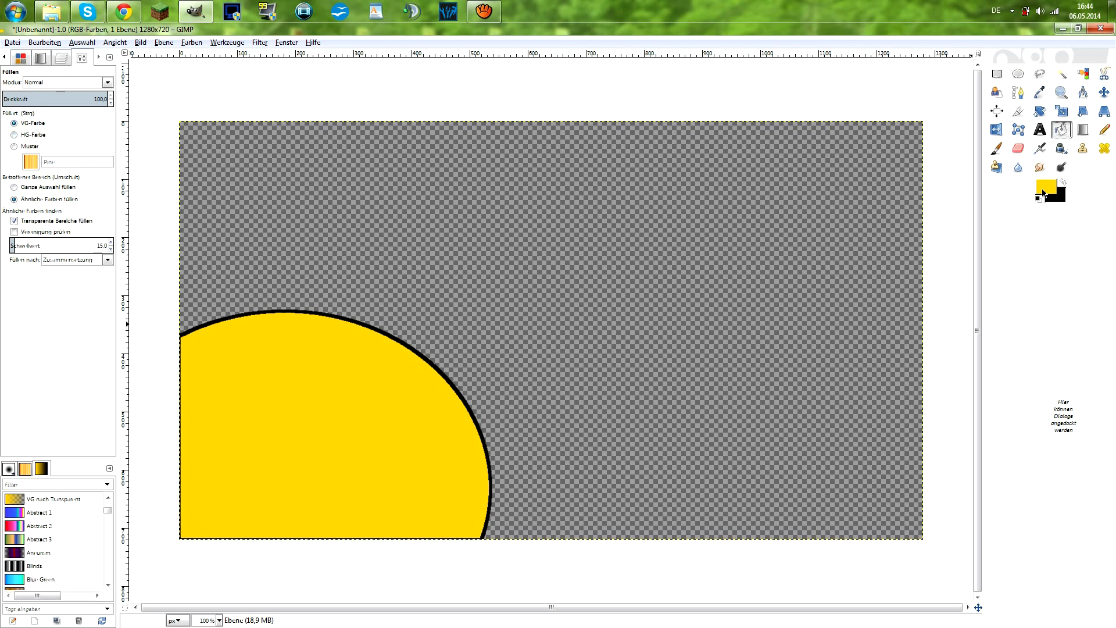
left_click(27, 136)
left_click(15, 147)
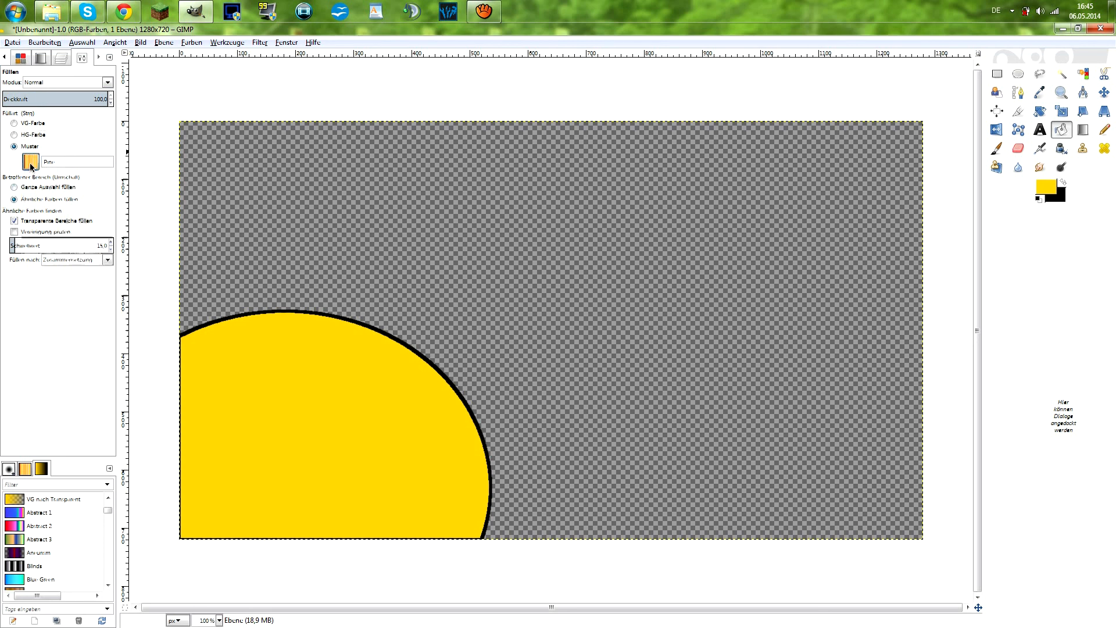
Step: Try the Dried mud pattern as a fill for the yellow ellipse area, and undo that fill
left_click(31, 162)
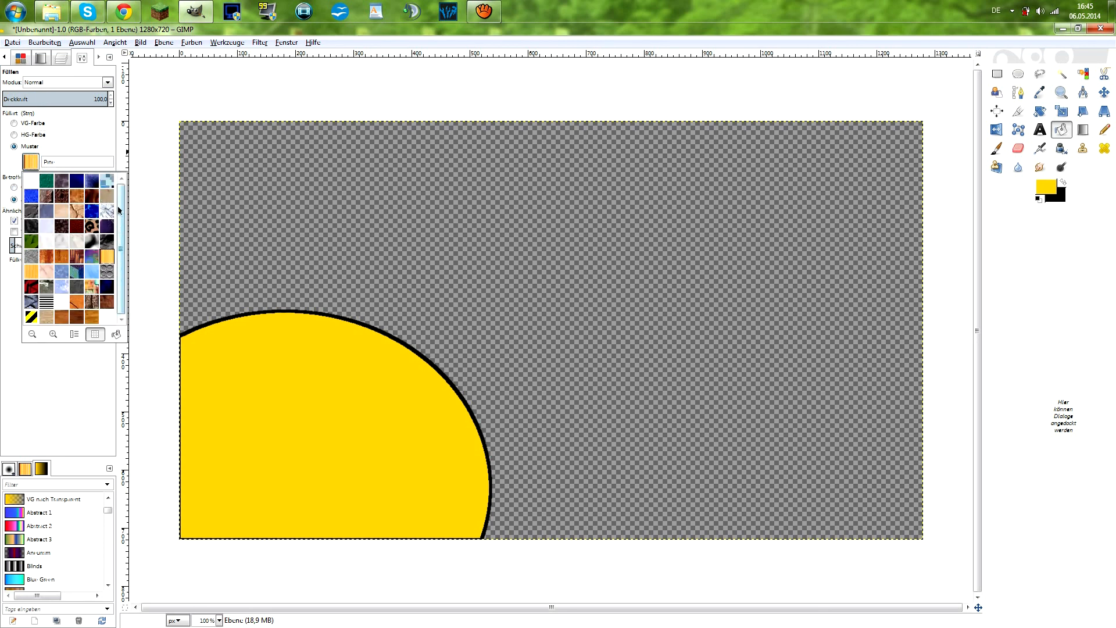
left_click(75, 218)
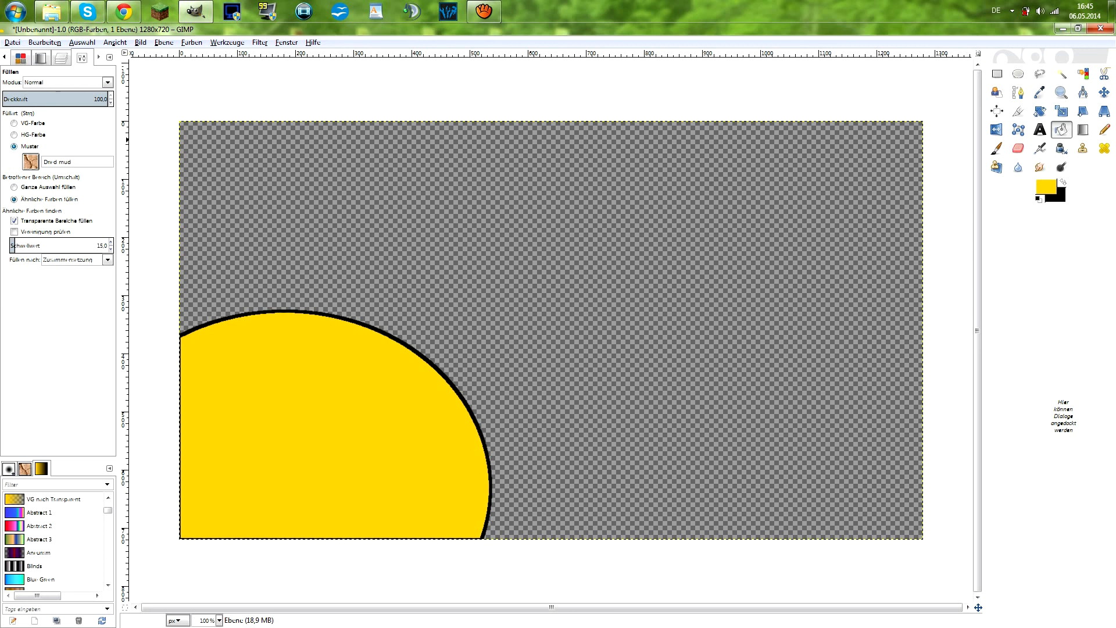
left_click(34, 165)
left_click(34, 166)
left_click(240, 402)
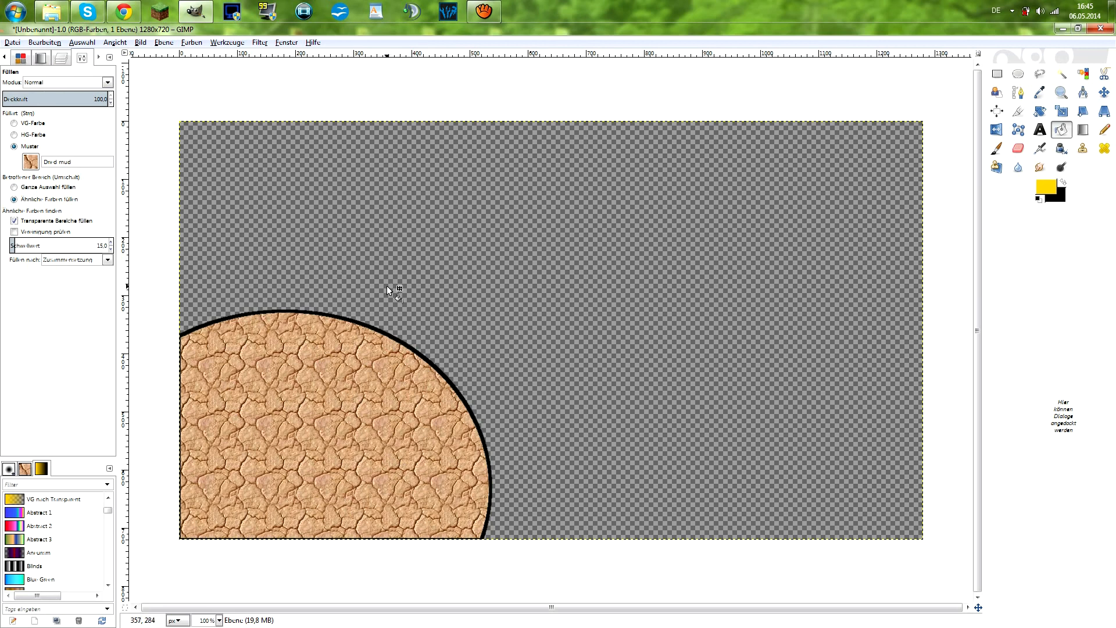
key("ctrl+z")
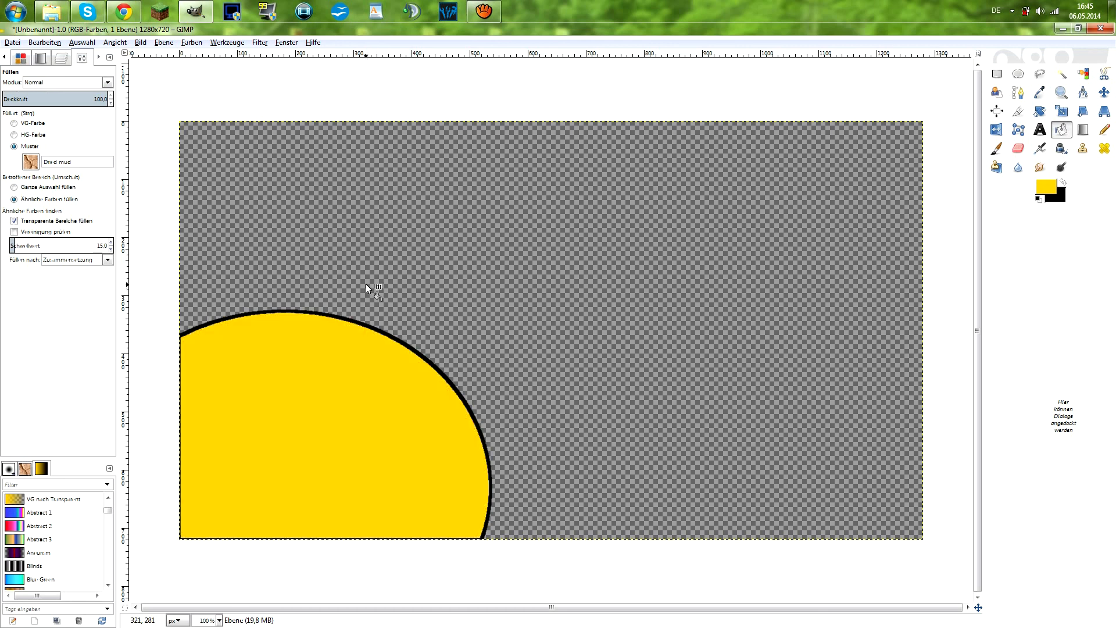
Step: Fill the yellow ellipse area with the green Maple Leaves pattern
left_click(30, 162)
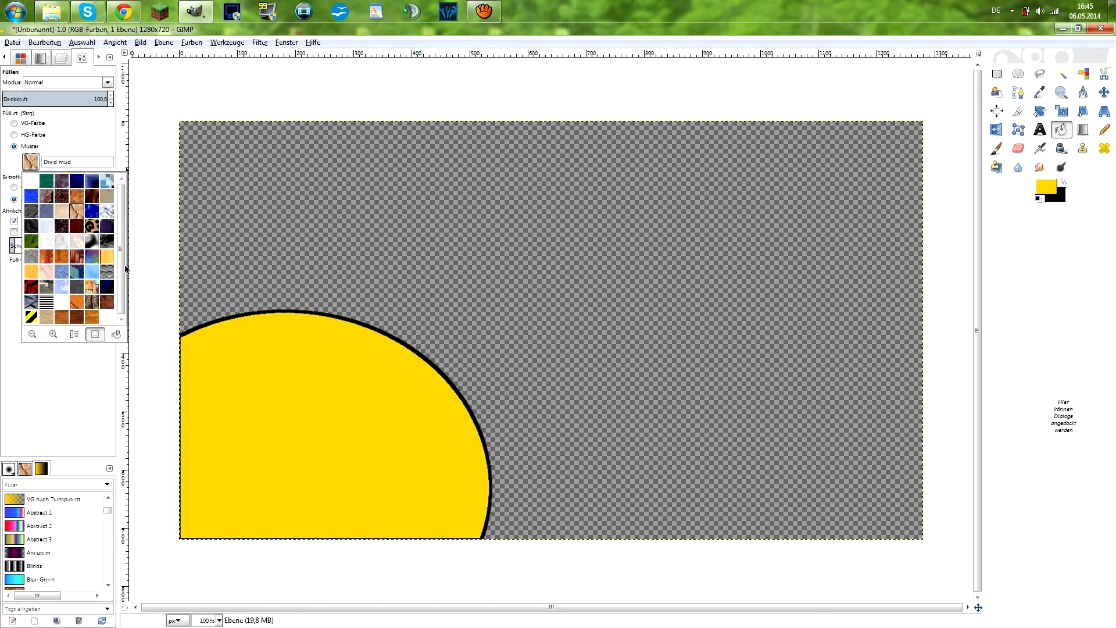
left_click(35, 245)
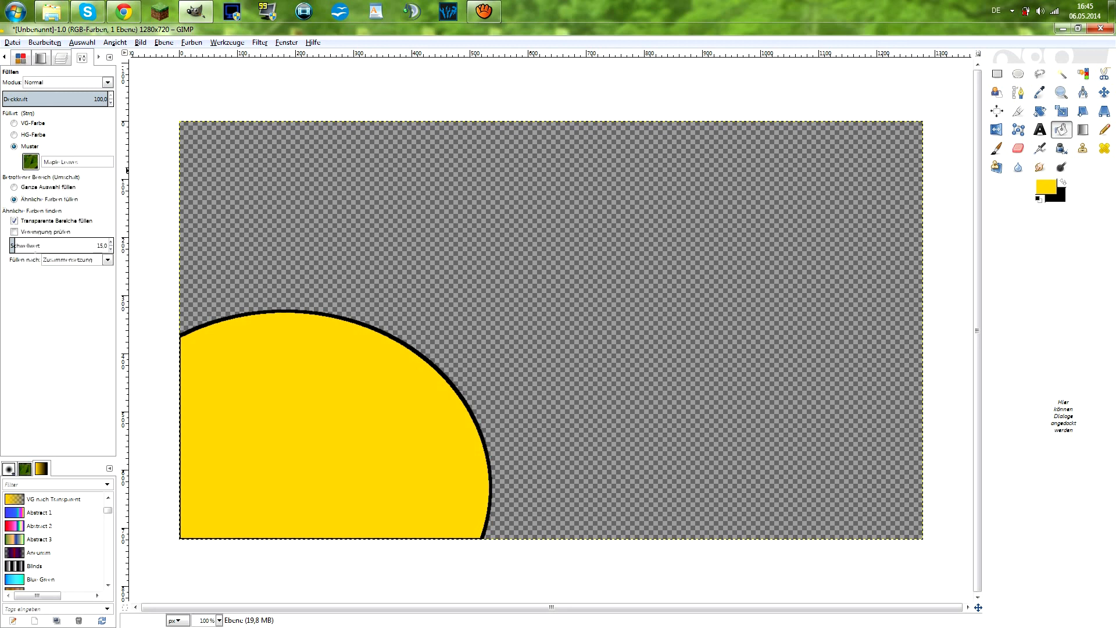
left_click(271, 365)
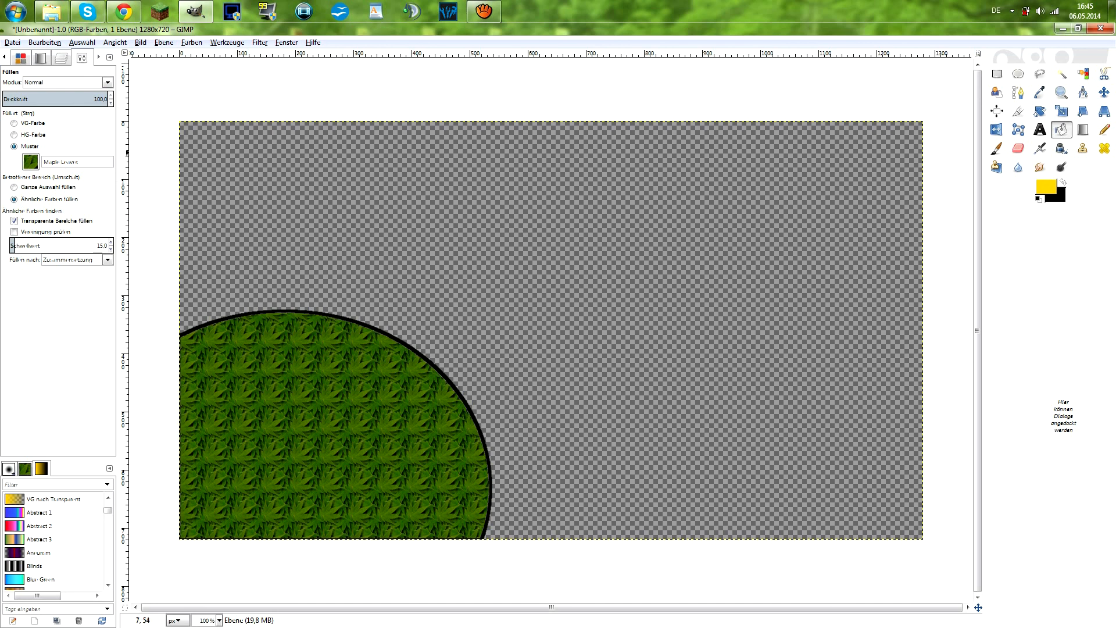
Step: Select the 3D Green pattern and try filling over the leaf pattern inside the ellipse
left_click(31, 162)
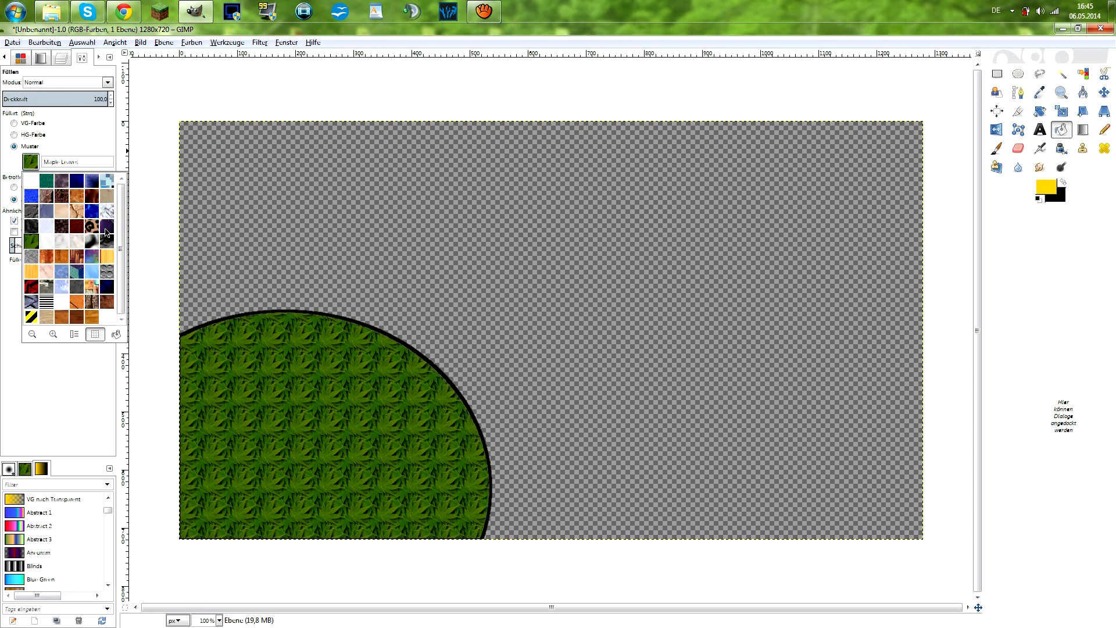
left_click(48, 182)
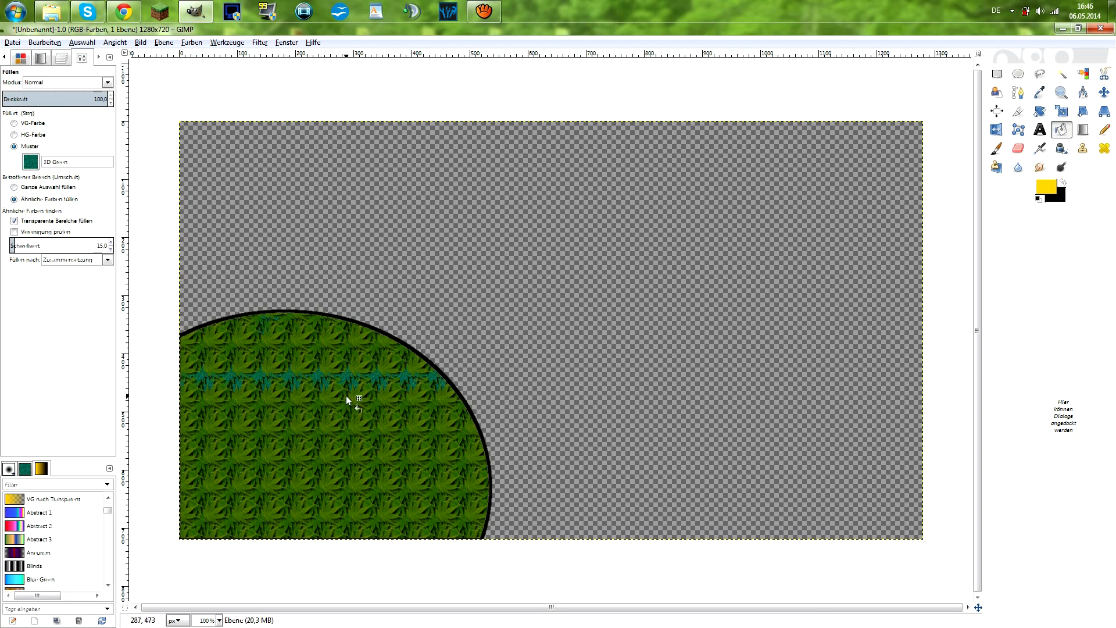
scroll(346, 396, "up", 2)
scroll(349, 397, "down", 4)
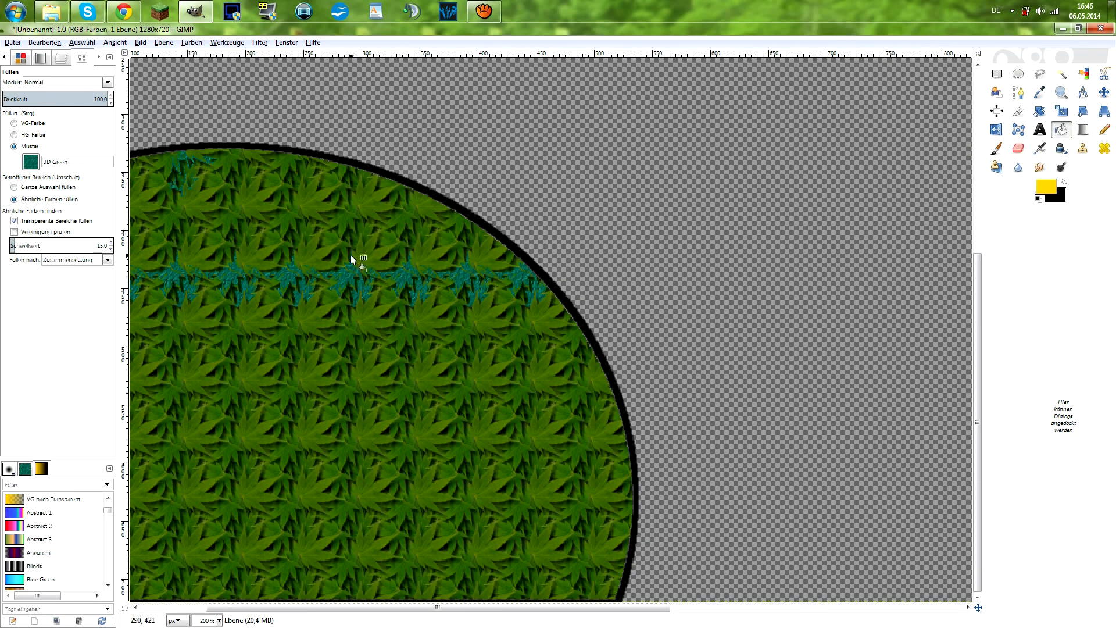
scroll(377, 265, "up", 4)
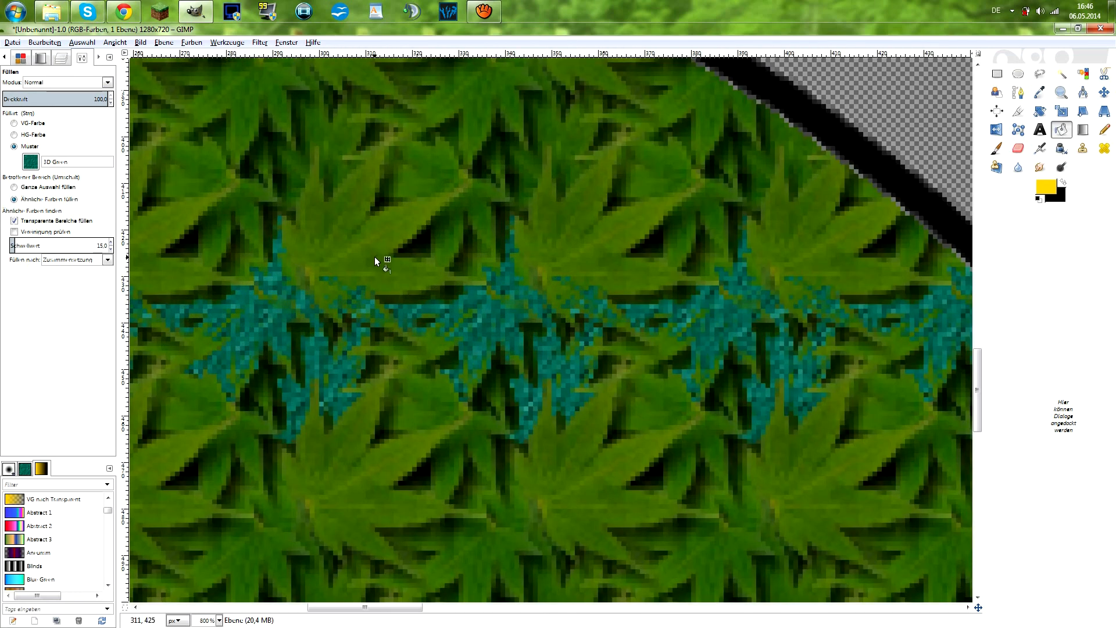
left_click(375, 261)
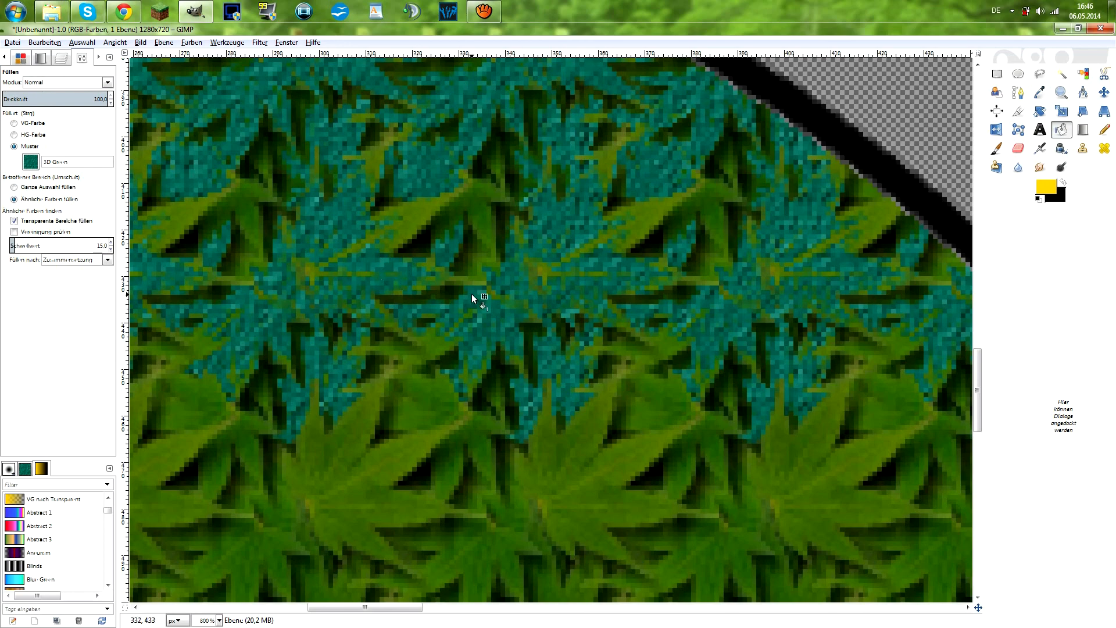
Step: Undo the pattern fills back to solid yellow and fill the whole ellipse area with the 3D Green pattern
scroll(459, 279, "down", 7)
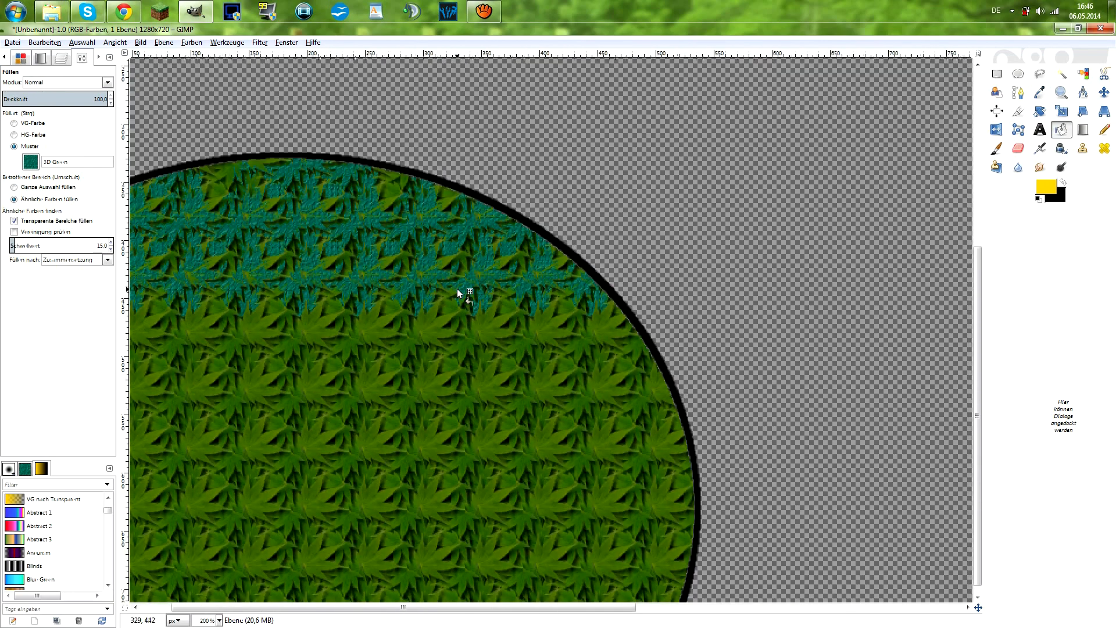
key("1")
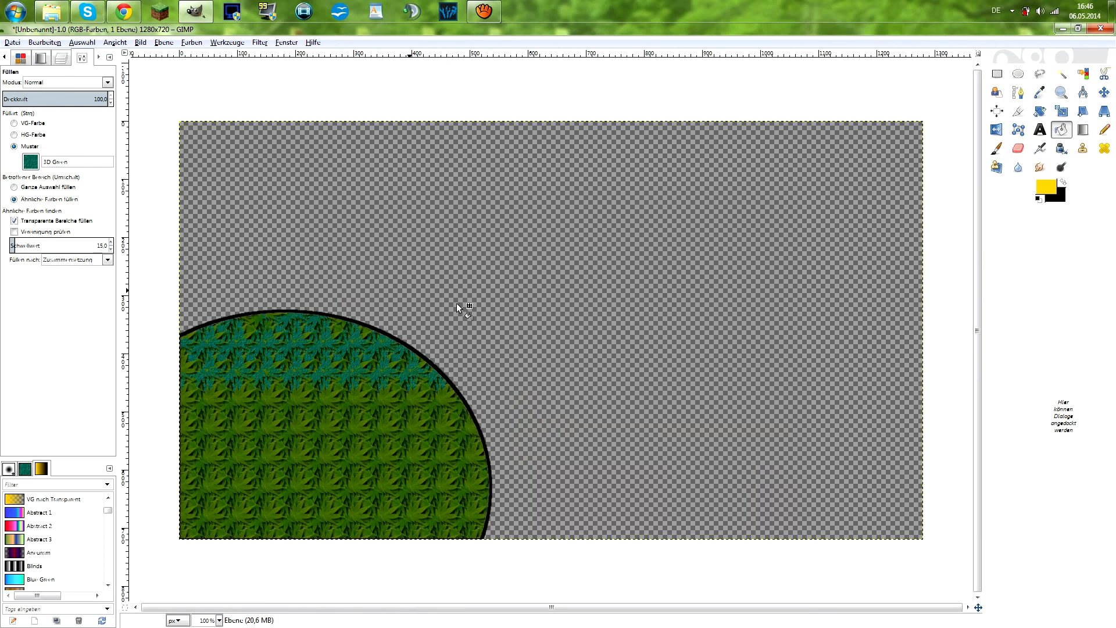
key("ctrl+z")
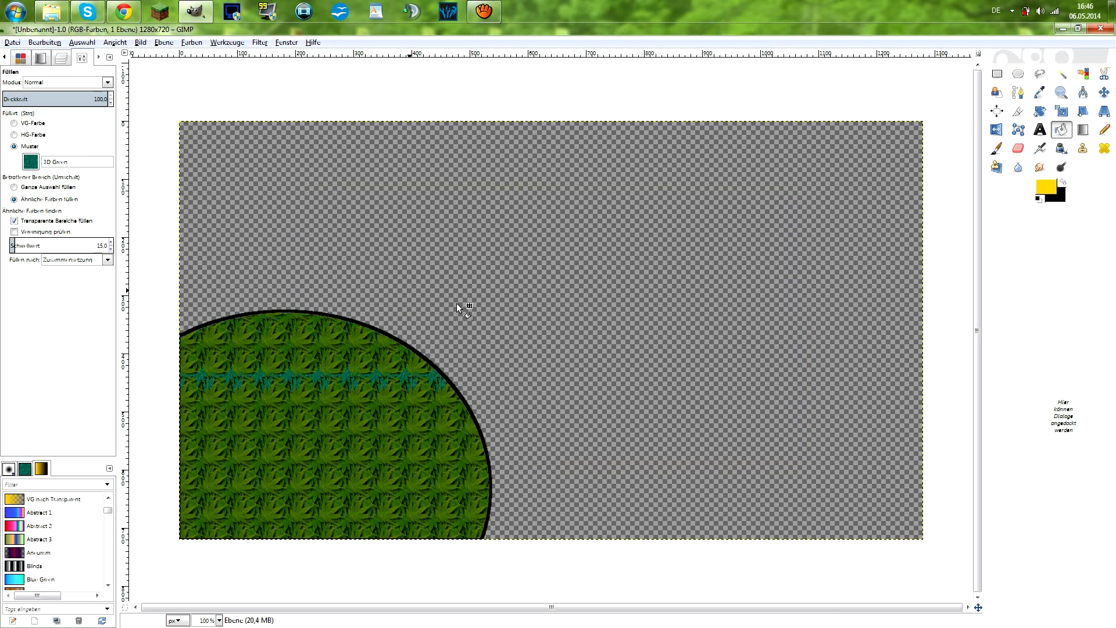
key("ctrl+z")
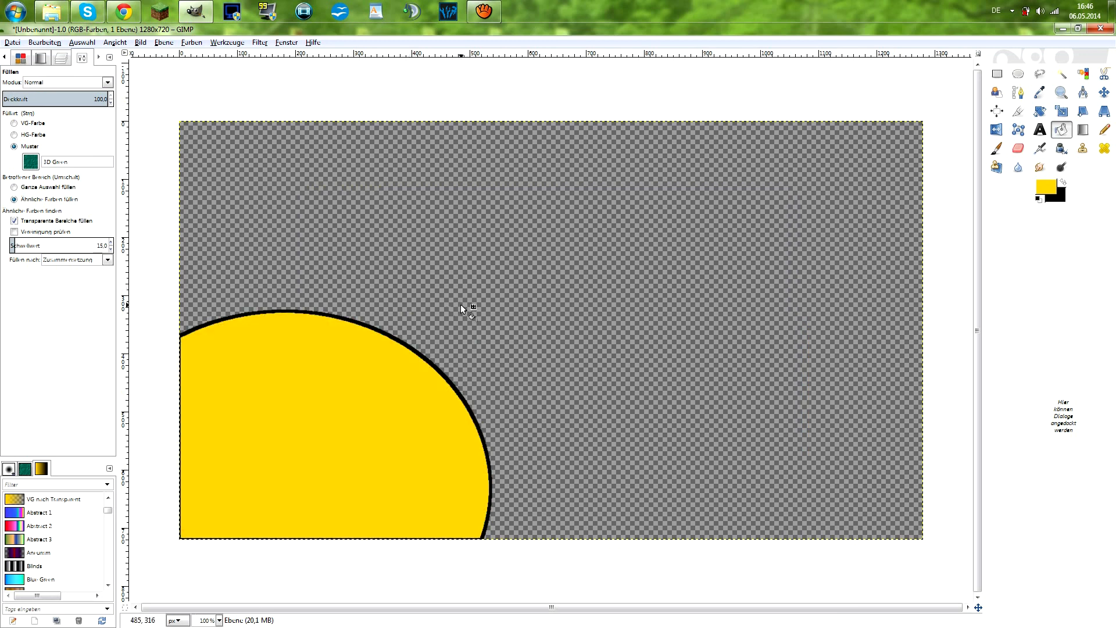
left_click(347, 391)
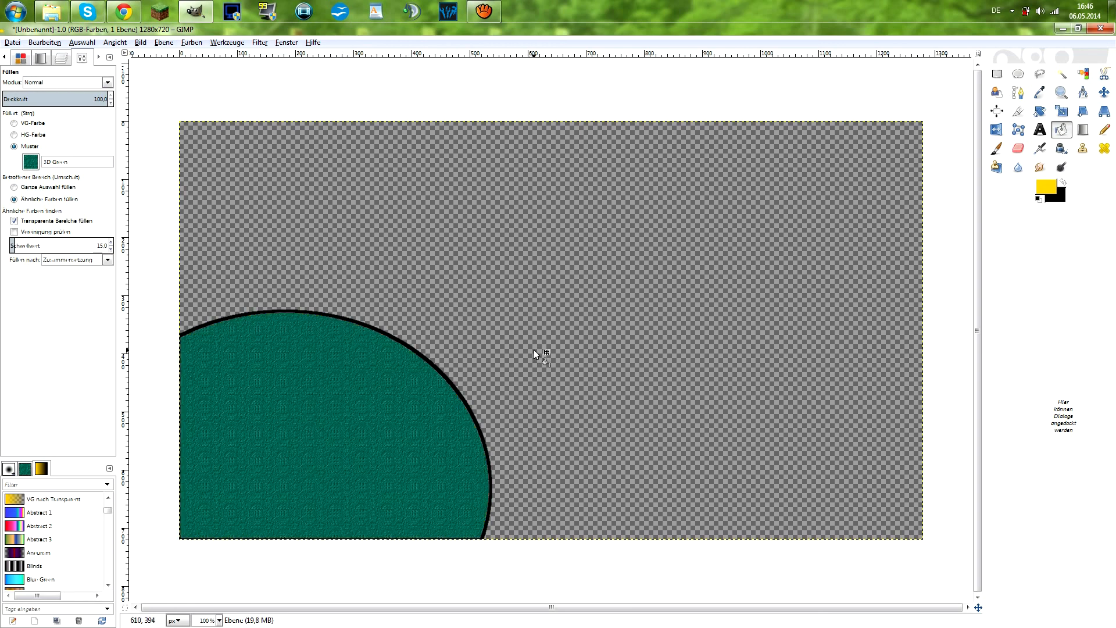
Step: Examine up close the edge where the green pattern fill meets the ellipse's black outline
scroll(533, 350, "up", 2)
scroll(534, 357, "down", 3)
scroll(534, 361, "down", 1)
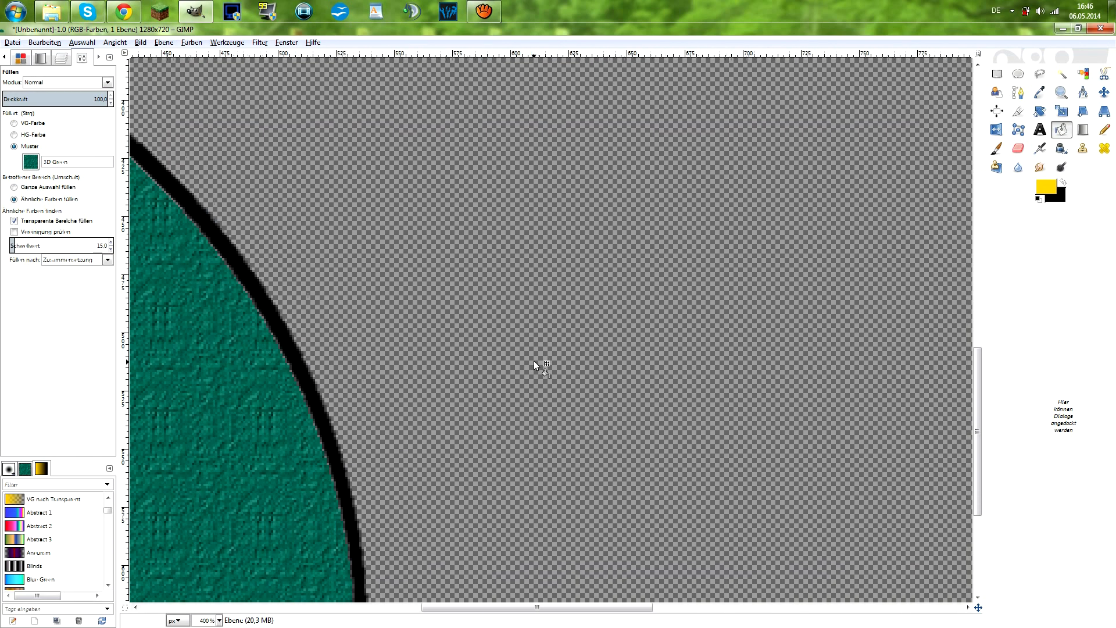
scroll(531, 362, "down", 2)
scroll(527, 360, "up", 1)
scroll(527, 361, "up", 1)
scroll(525, 358, "down", 1)
scroll(526, 358, "down", 1)
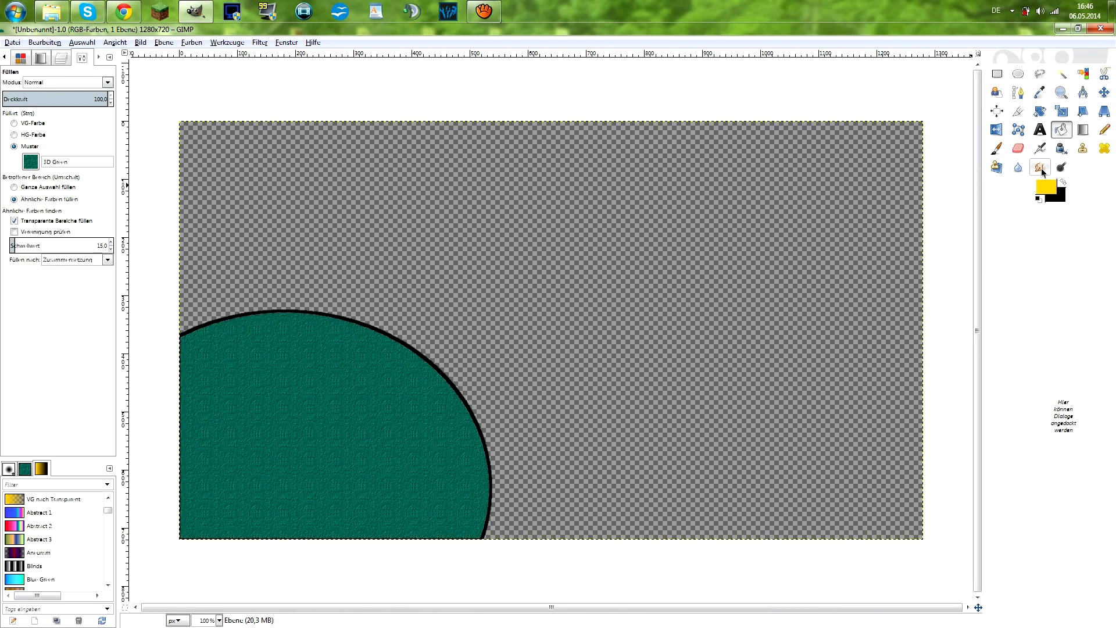
Step: Create an elliptical selection about 239 × 224 px and position it overlapping the big ellipse's lower-right edge and the canvas bottom
left_click(1018, 74)
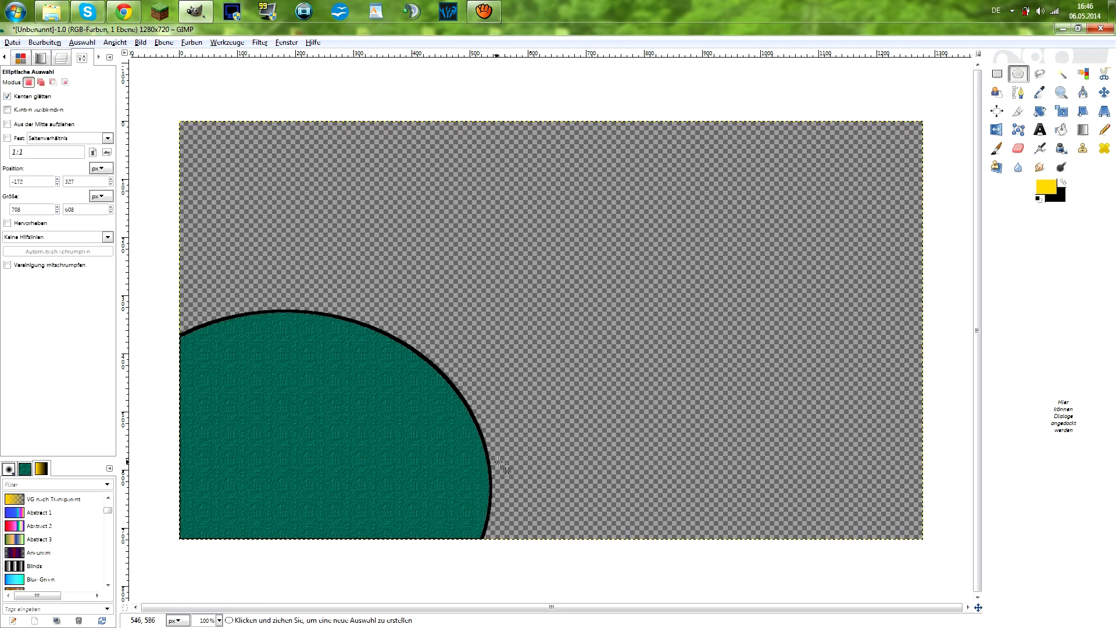
left_click_drag(274, 363, 412, 492)
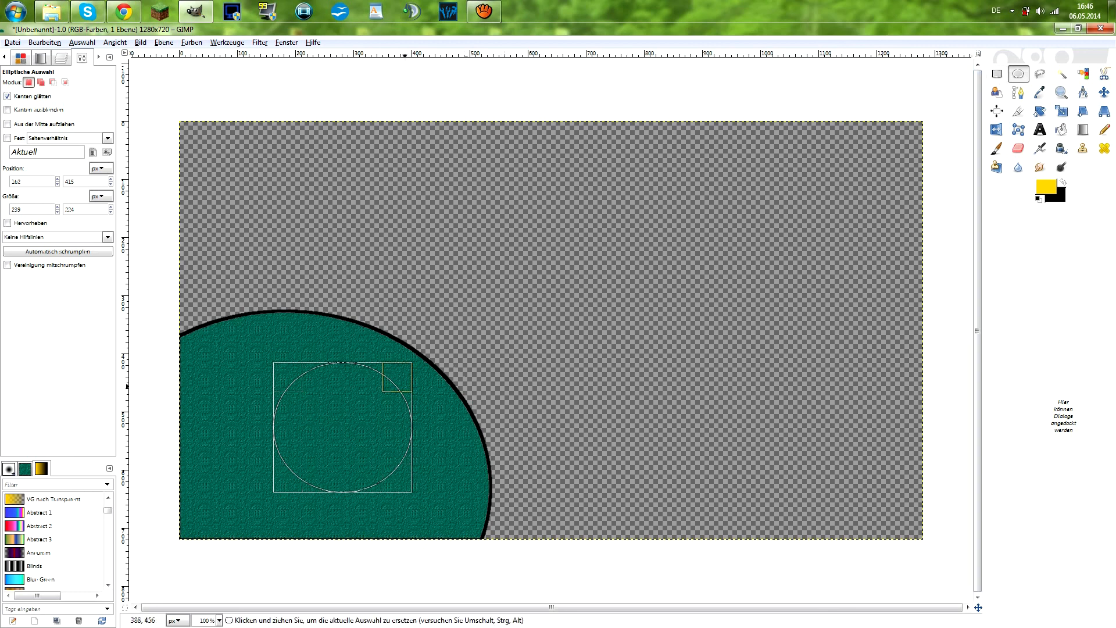
left_click_drag(340, 408, 534, 490)
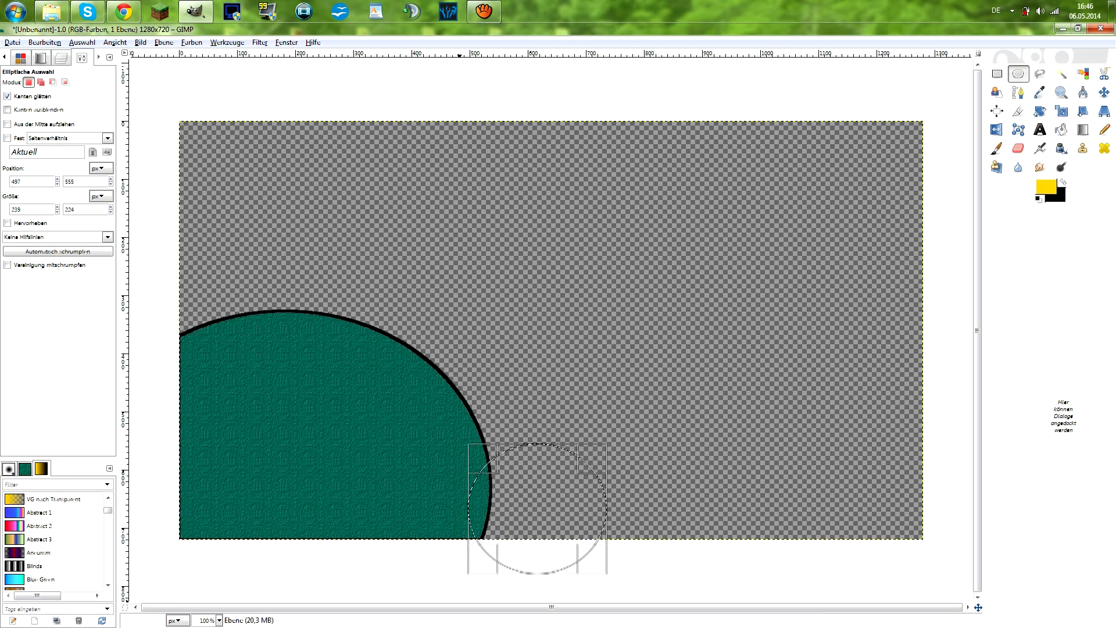
Step: Swap the colours so black is the foreground, stroke the small circular selection with a 5 px solid line and clear the selection
left_click(50, 46)
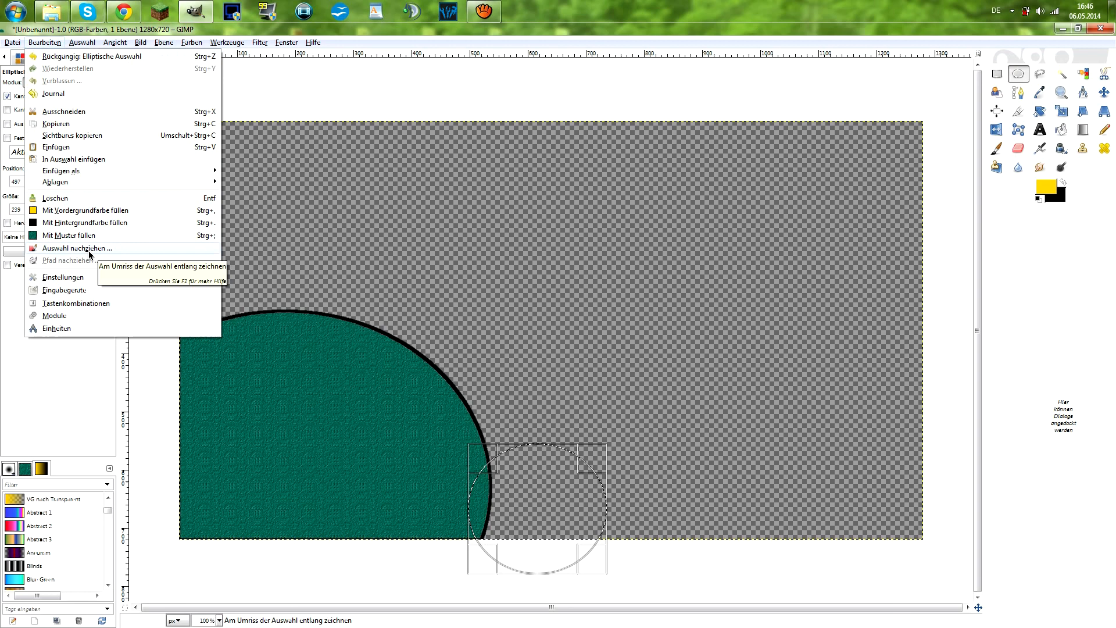
left_click(1063, 182)
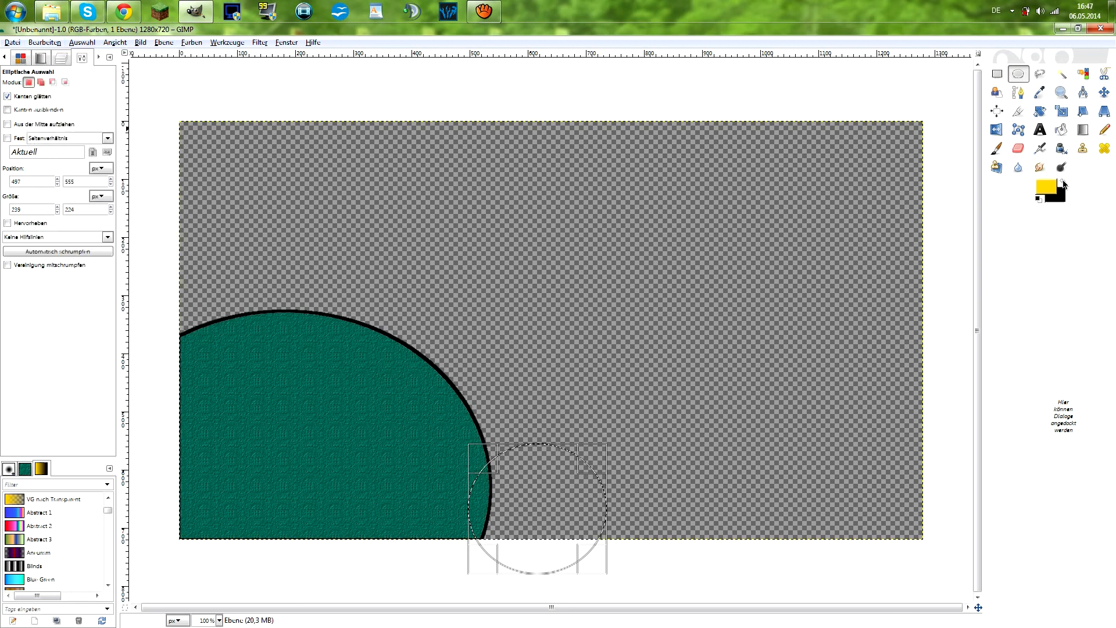
left_click(45, 42)
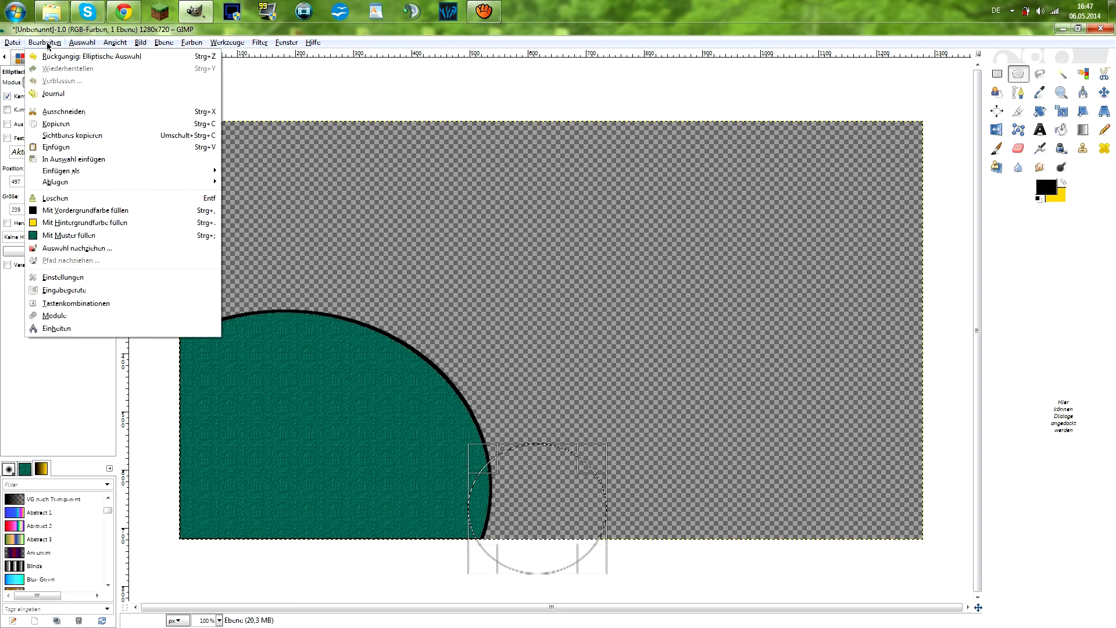
left_click(88, 249)
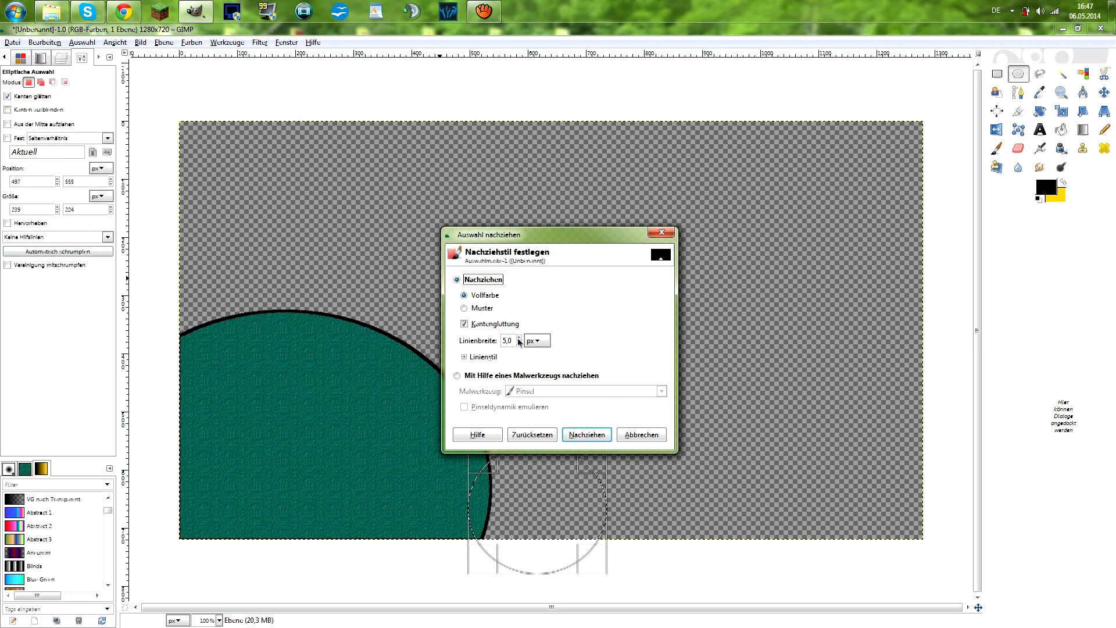
left_click(587, 435)
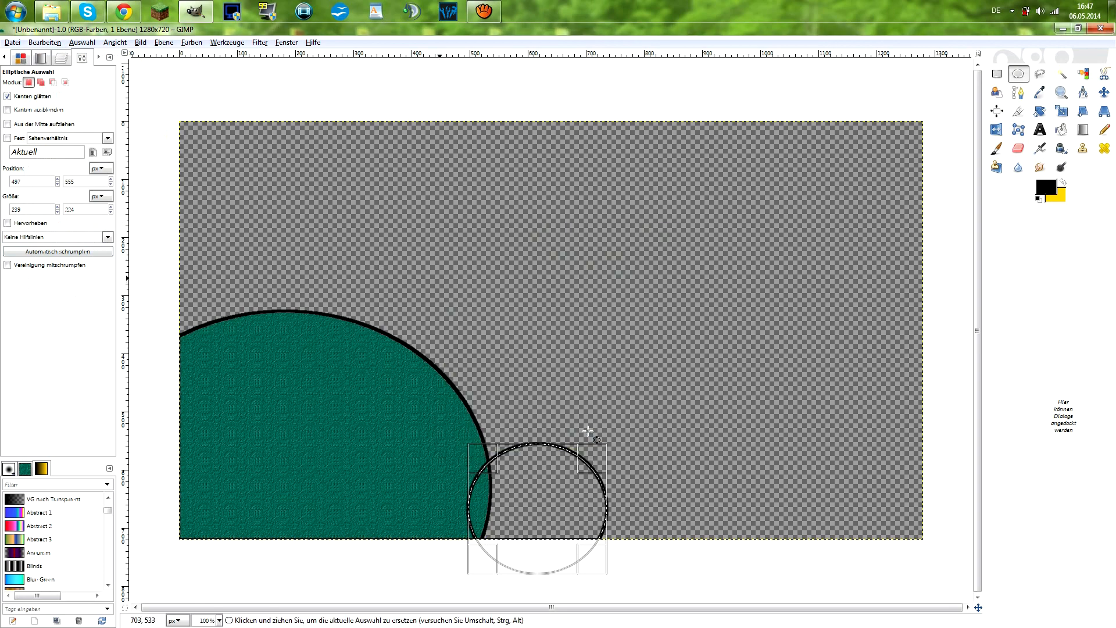
right_click(558, 235)
mouse_move(598, 268)
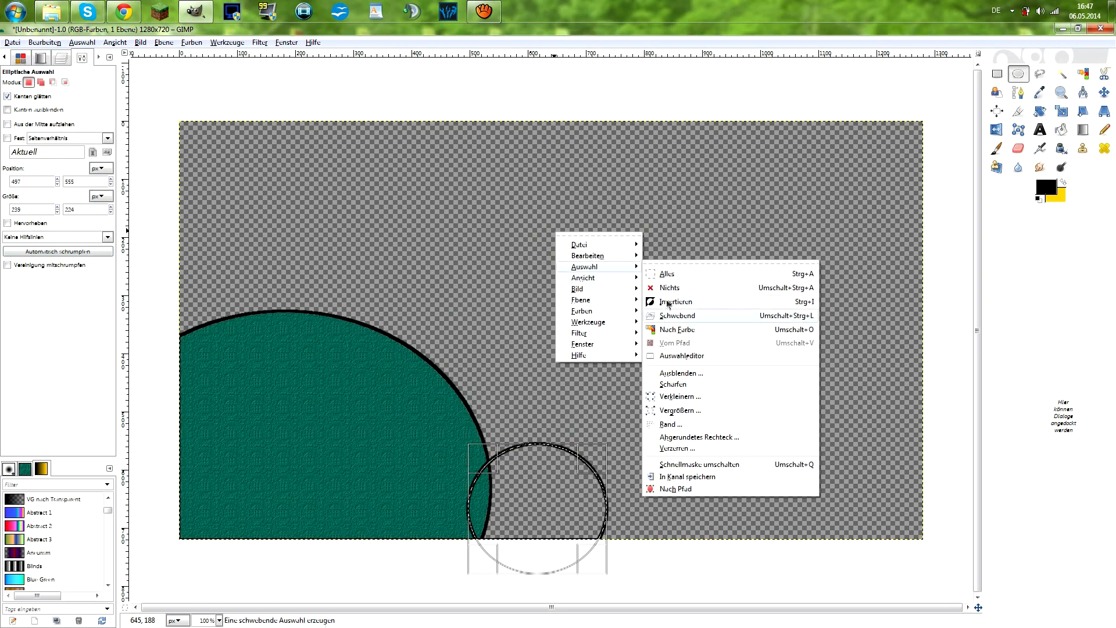
left_click(666, 287)
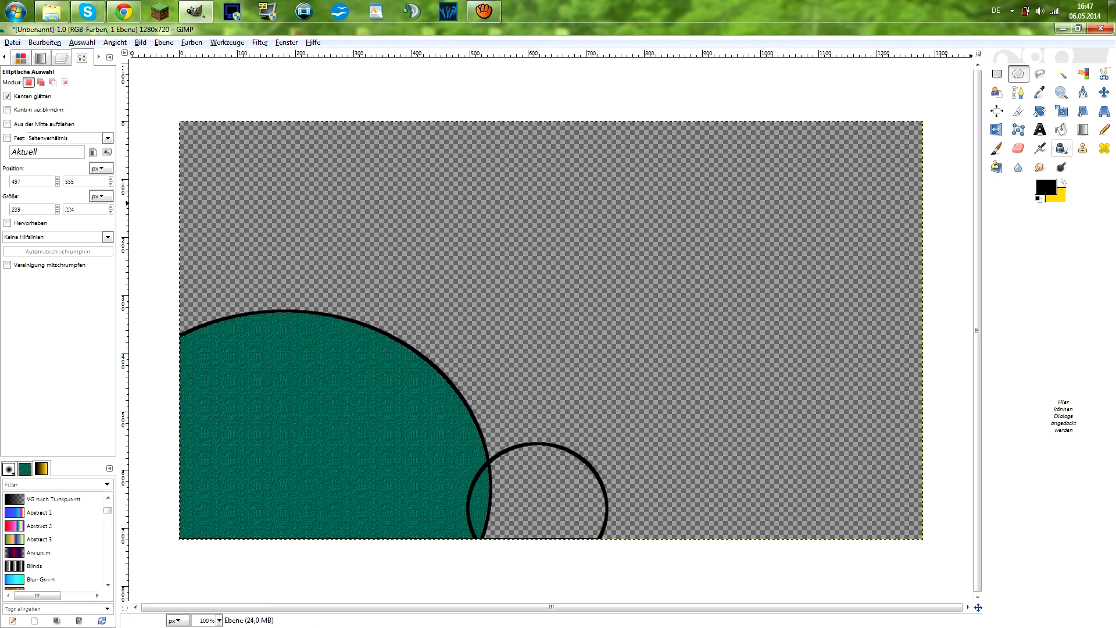
Step: Fill the small circle, including its overlap with the big ellipse, with the 3D Green pattern, keeping the outlines black
left_click(1060, 133)
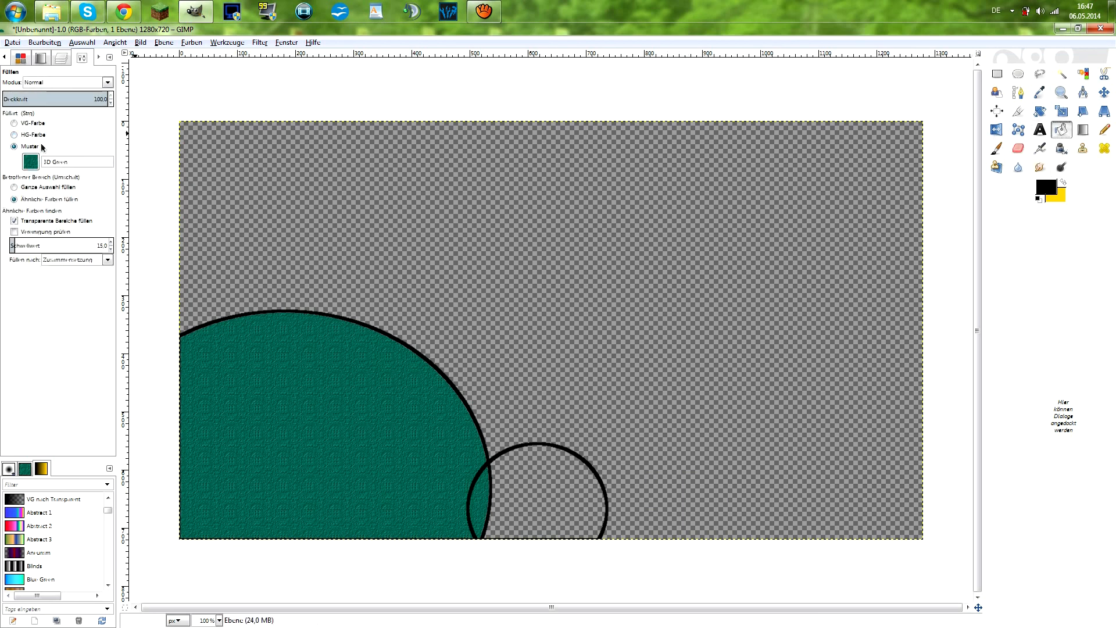
left_click(533, 491)
left_click(492, 490)
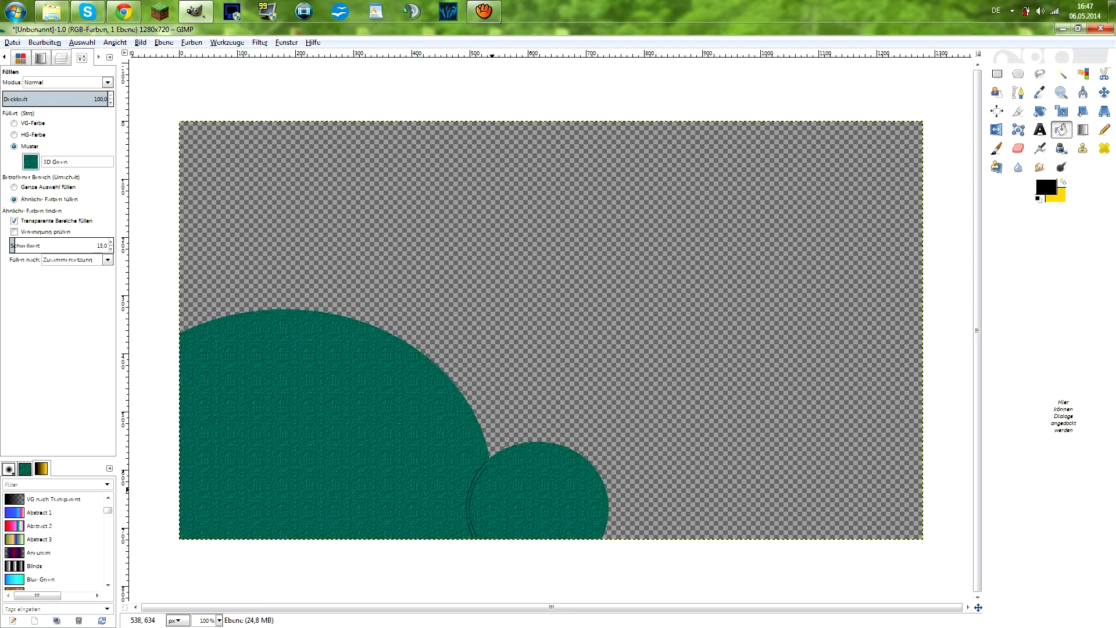
left_click(473, 483)
Step: Erase the part of the big ellipse's black outline that runs through the inside of the small circle
scroll(531, 487, "up", 3)
scroll(528, 485, "down", 2)
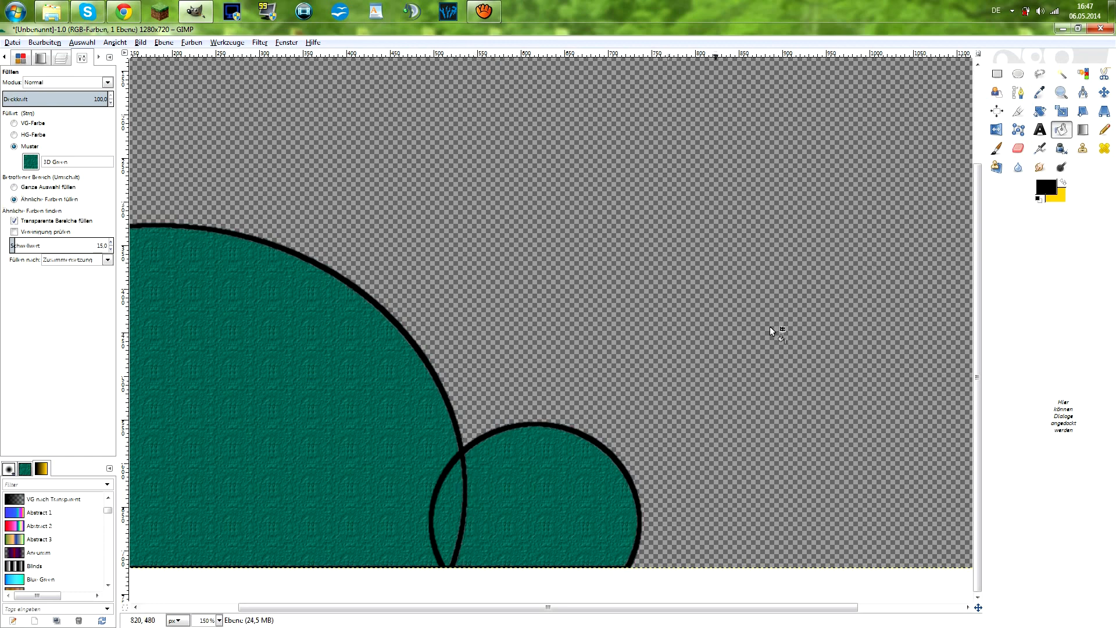
scroll(511, 461, "up", 2)
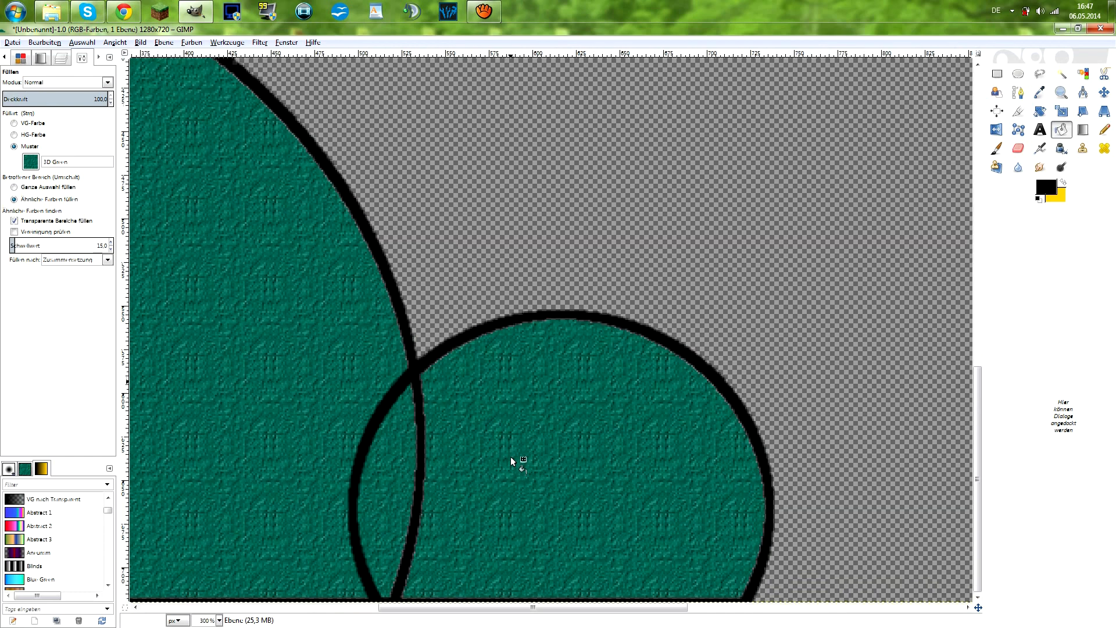
left_click(1021, 153)
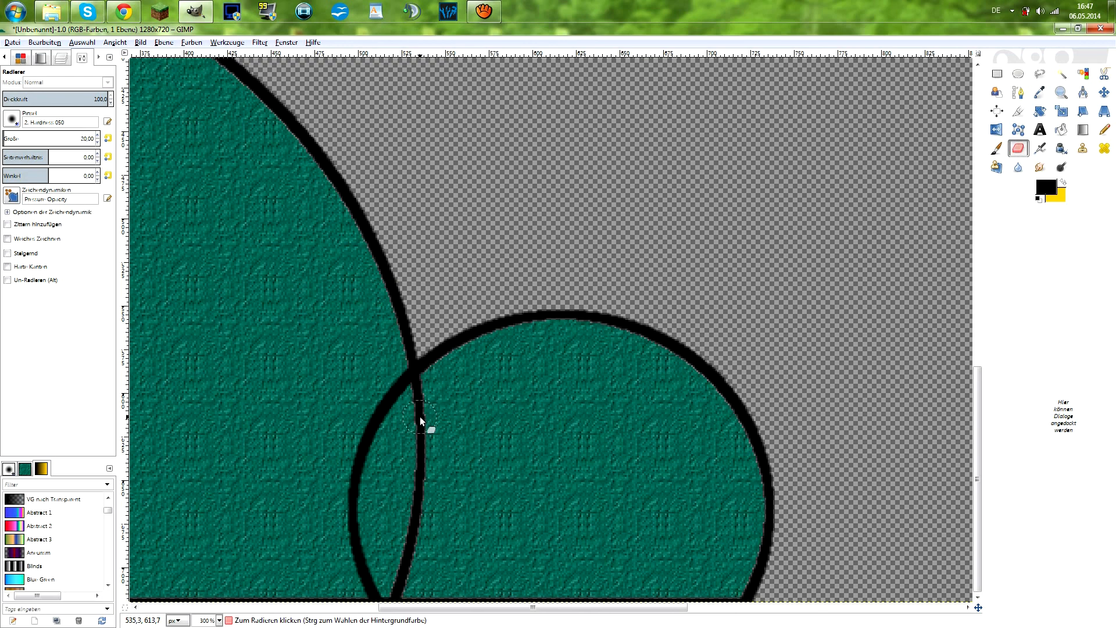
left_click_drag(420, 416, 421, 455)
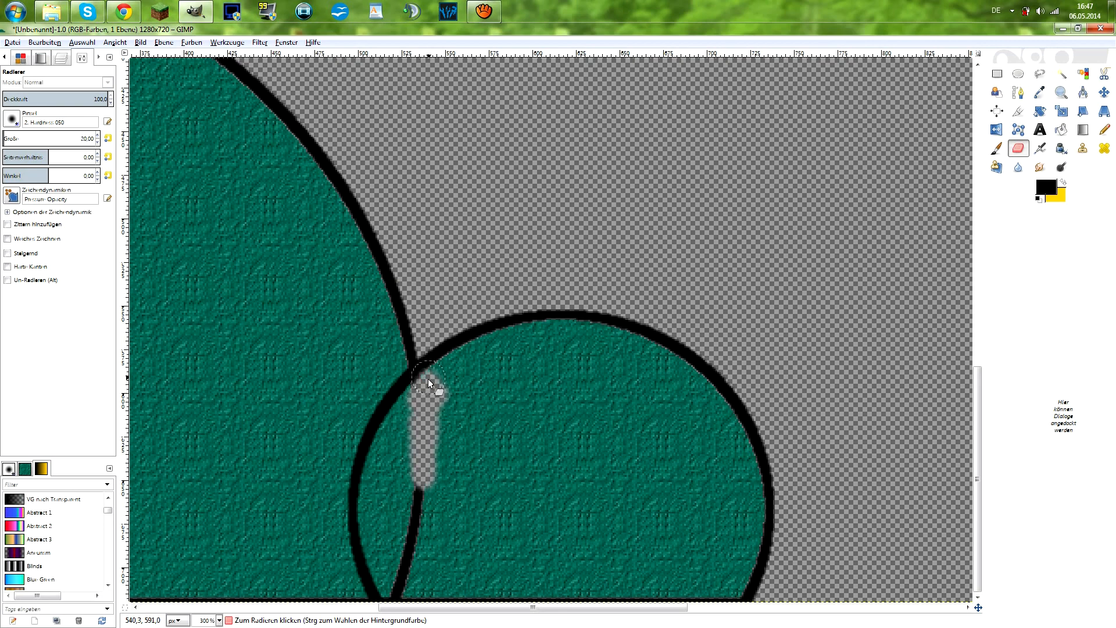
left_click_drag(424, 383, 430, 385)
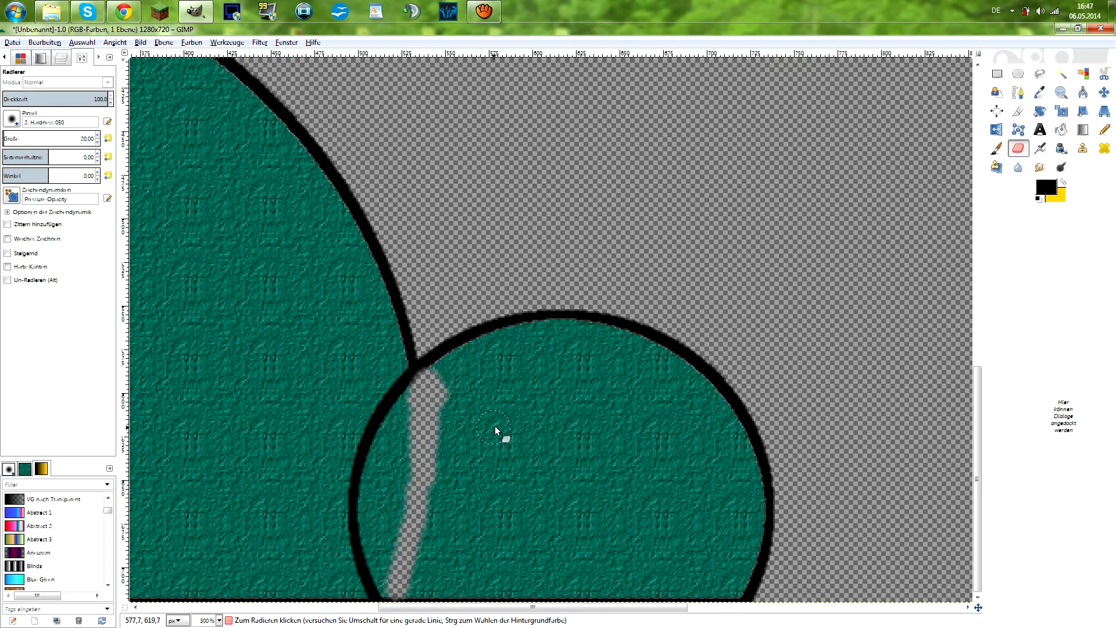
Step: Fill the erased strip and its fringes with the 3D Green pattern, undoing the fill that covers the black outlines
left_click(1061, 130)
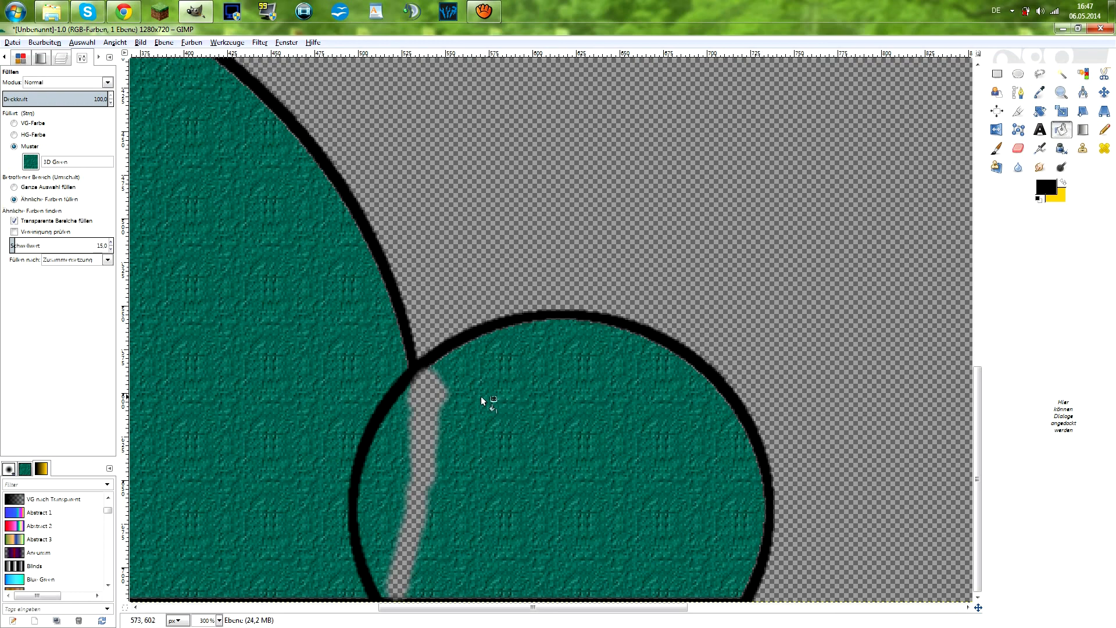
left_click(422, 437)
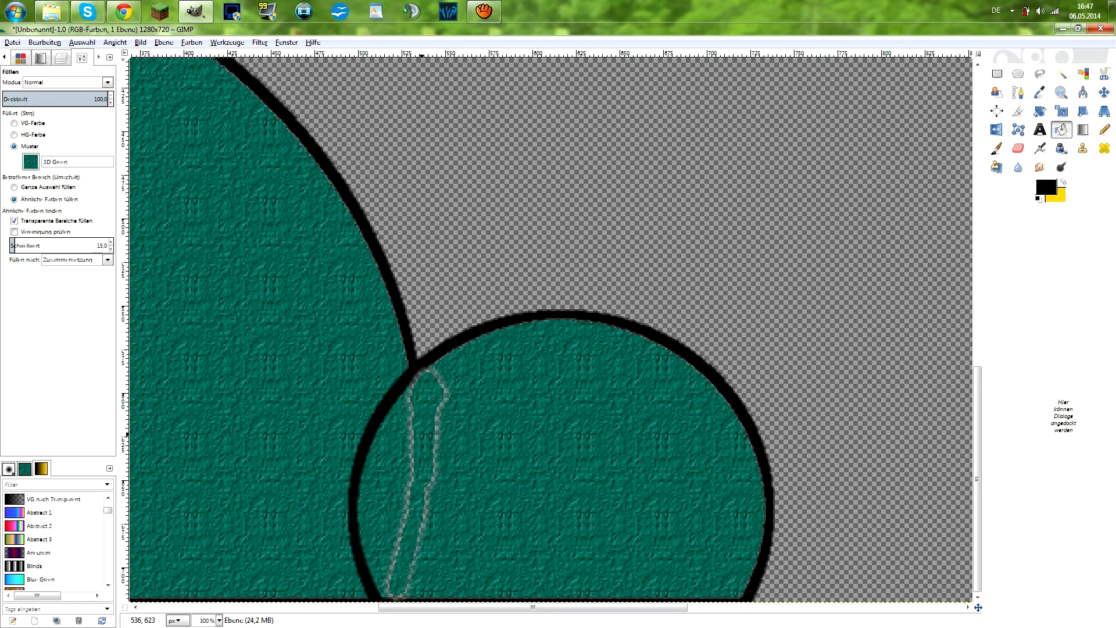
left_click(449, 419)
left_click(413, 512)
left_click(430, 526)
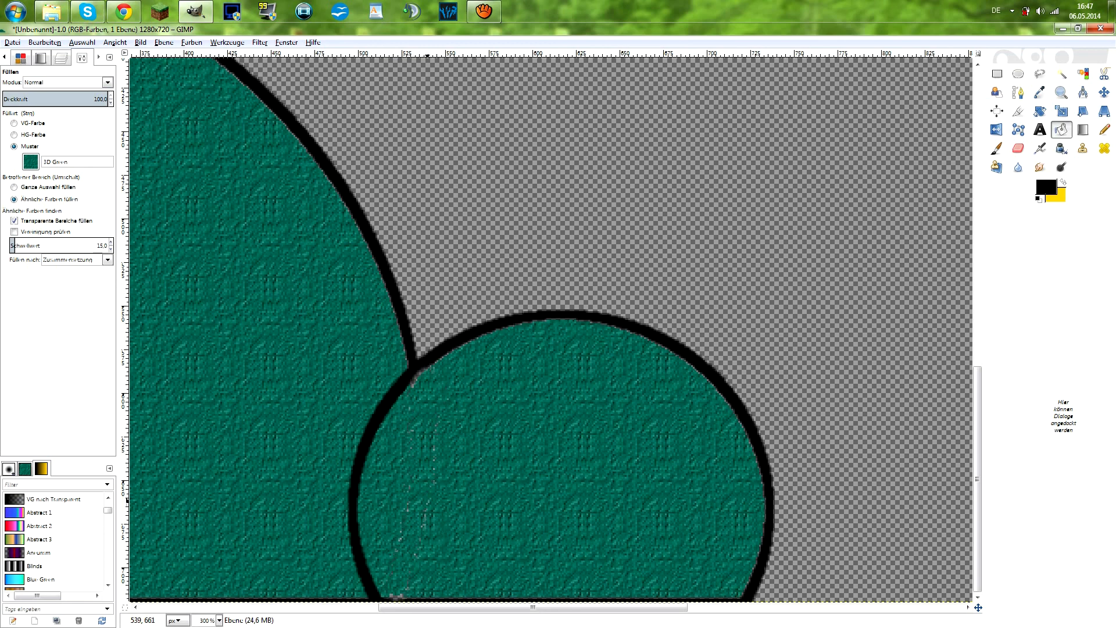
left_click(424, 384)
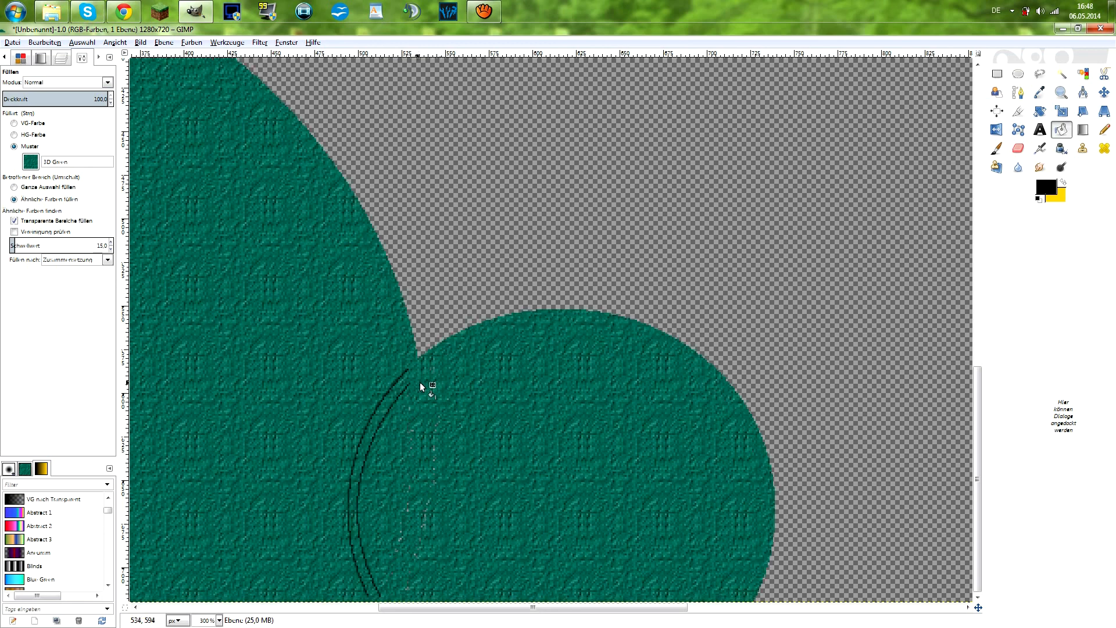
key("ctrl+z")
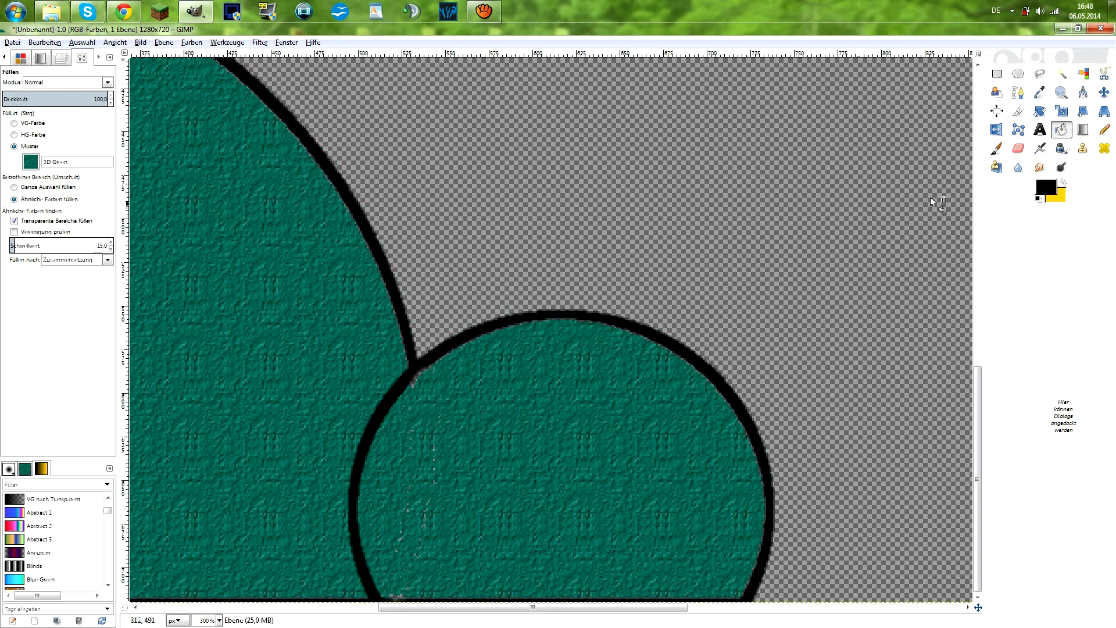
Step: Switch the Eraser to the 2. Hardness 100 brush and erase a patch inside the small circle
left_click(1018, 148)
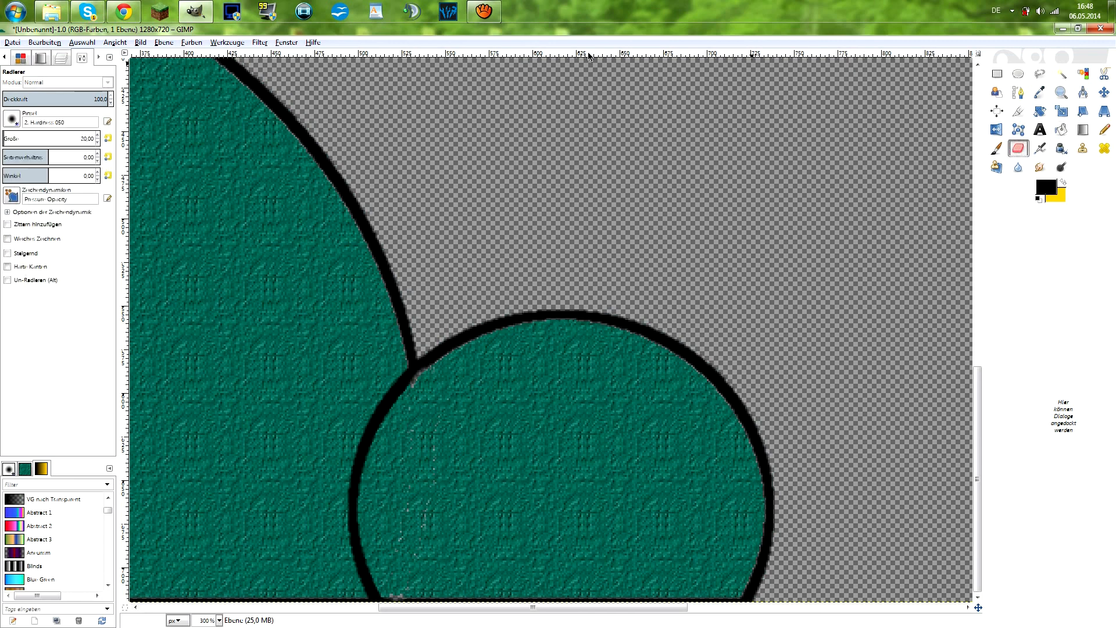
left_click(11, 122)
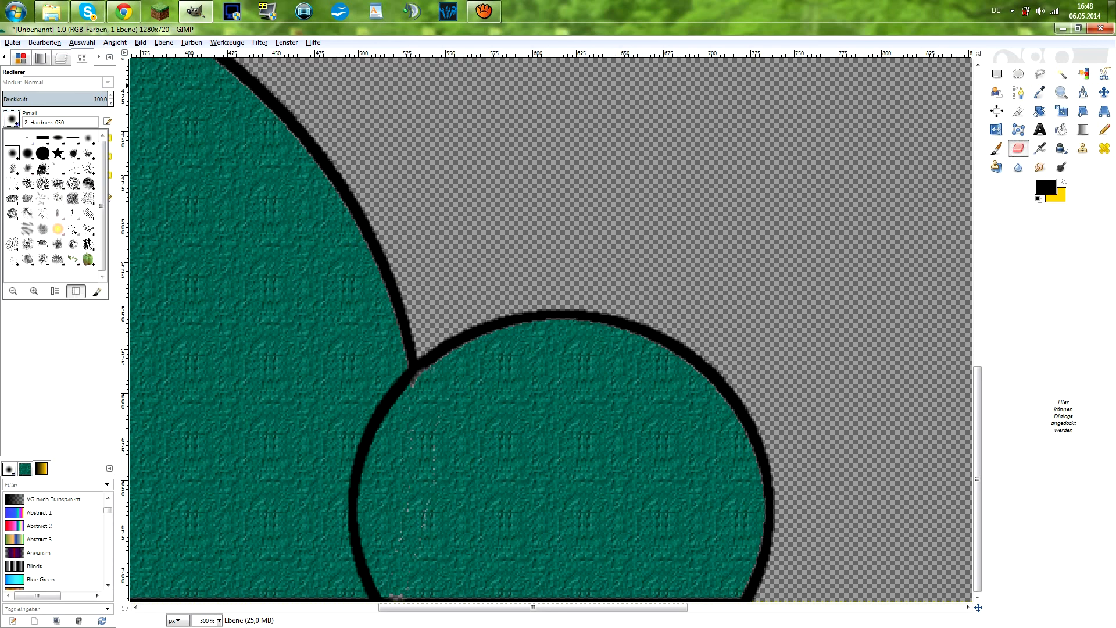
left_click(39, 154)
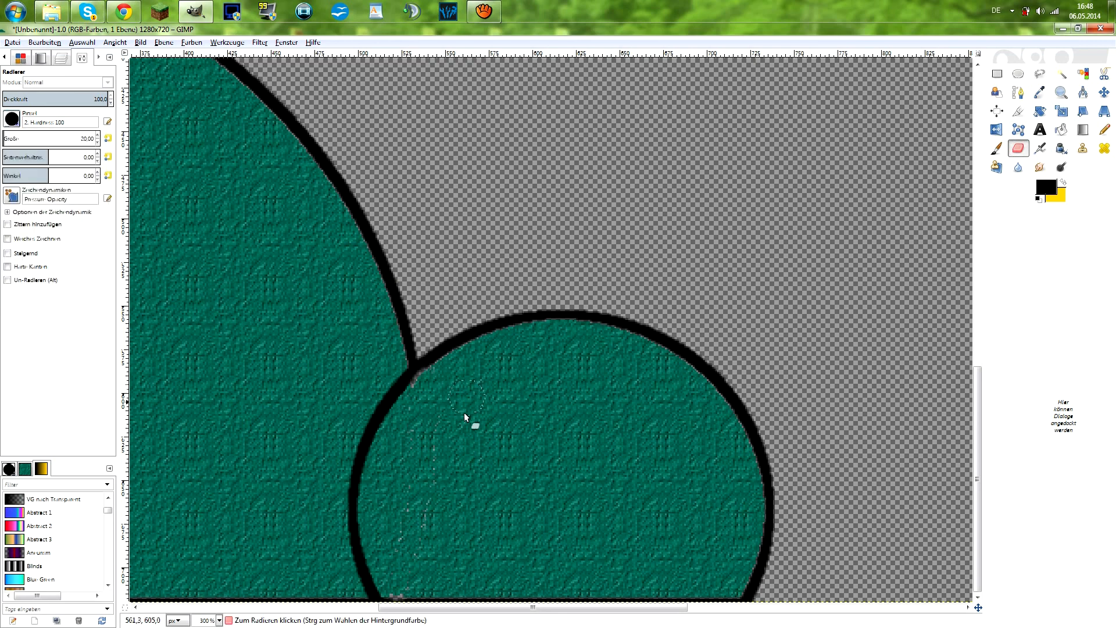
mouse_move(440, 479)
left_mouse_down()
mouse_move(470, 478)
mouse_move(493, 431)
left_mouse_up()
left_click(514, 488)
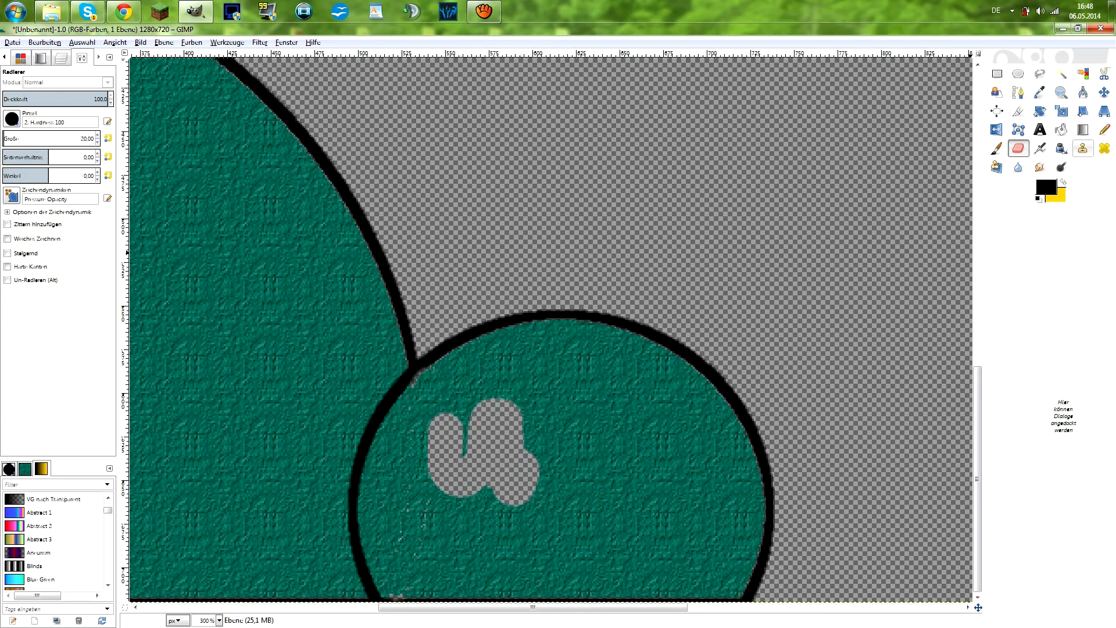
Step: Refill the erased patch and its thin fringe inside the small circle with the 3D Green pattern
left_click(1060, 129)
left_click(523, 480)
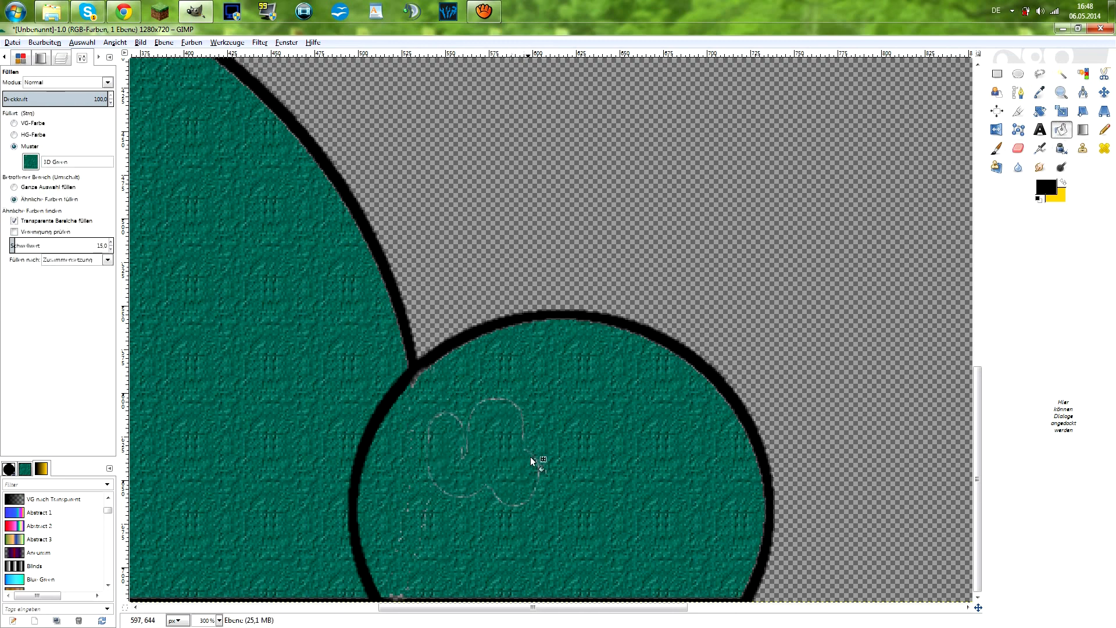
left_click(524, 417)
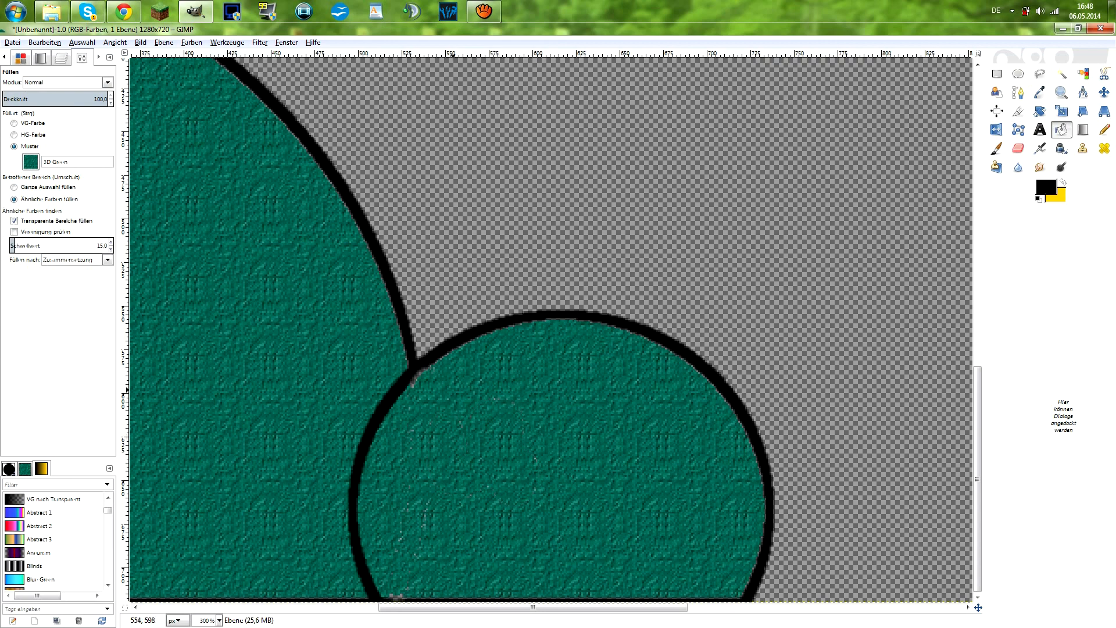
key("1")
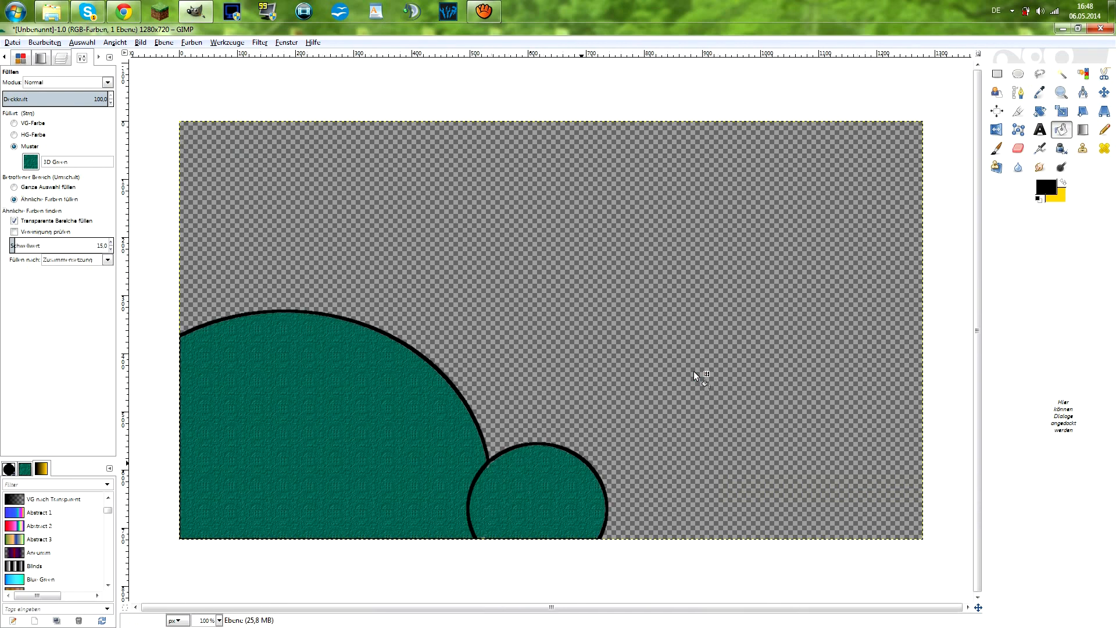
key("minus")
scroll(686, 365, "up", 1)
scroll(685, 365, "down", 1)
scroll(685, 365, "up", 1)
Step: Switch to the Chrome browser and run a Google image search for "minecraft logo"
left_click(123, 11)
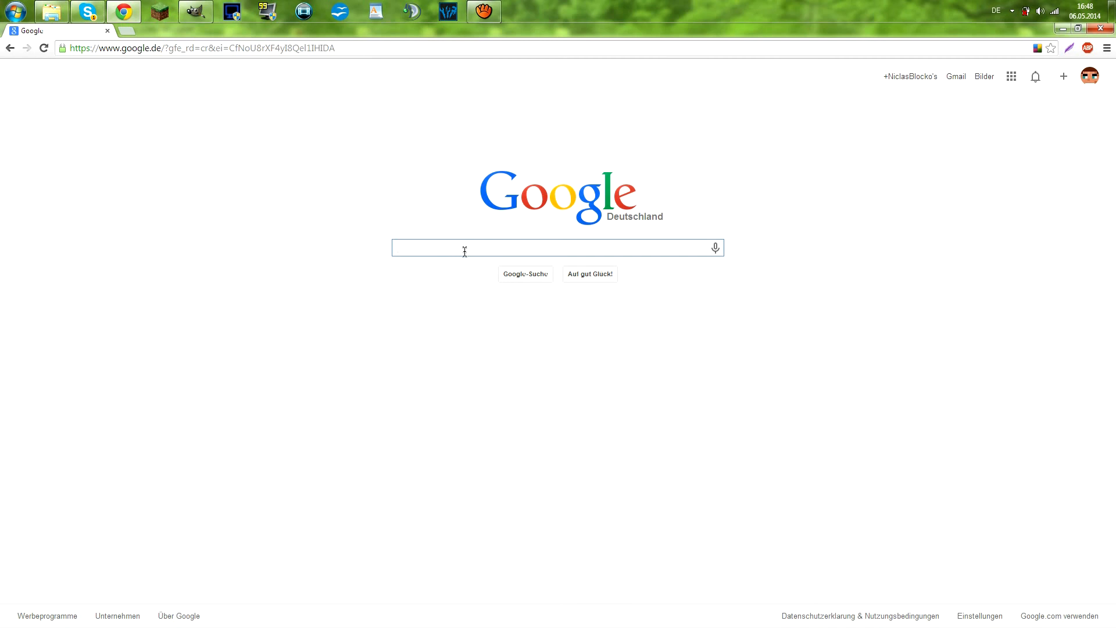
type("mine")
type("cr")
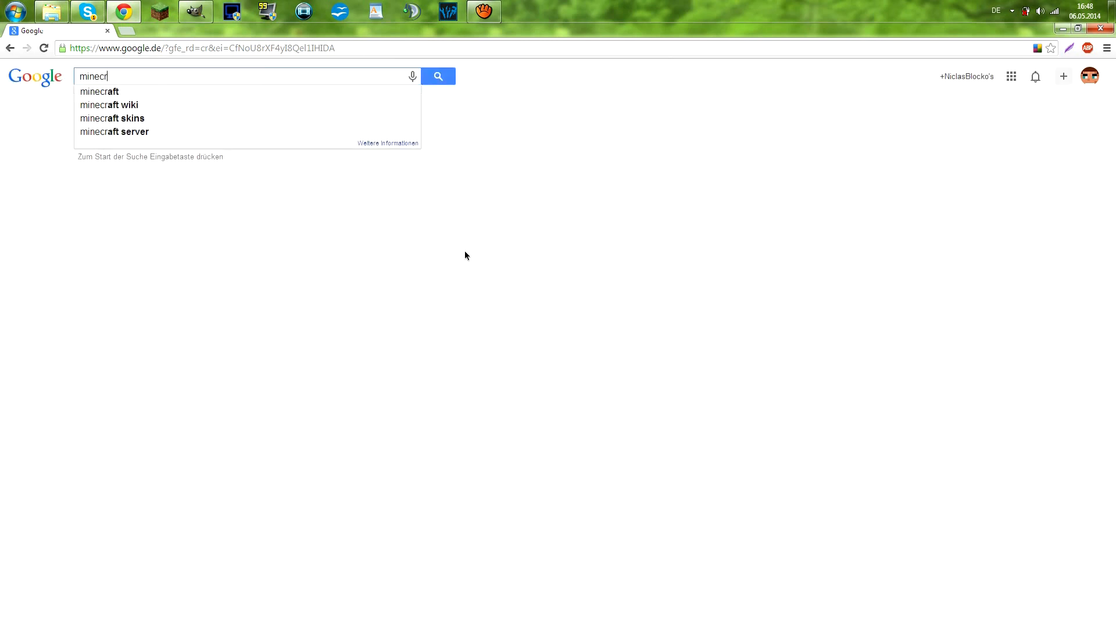
type("aft logo")
key("Return")
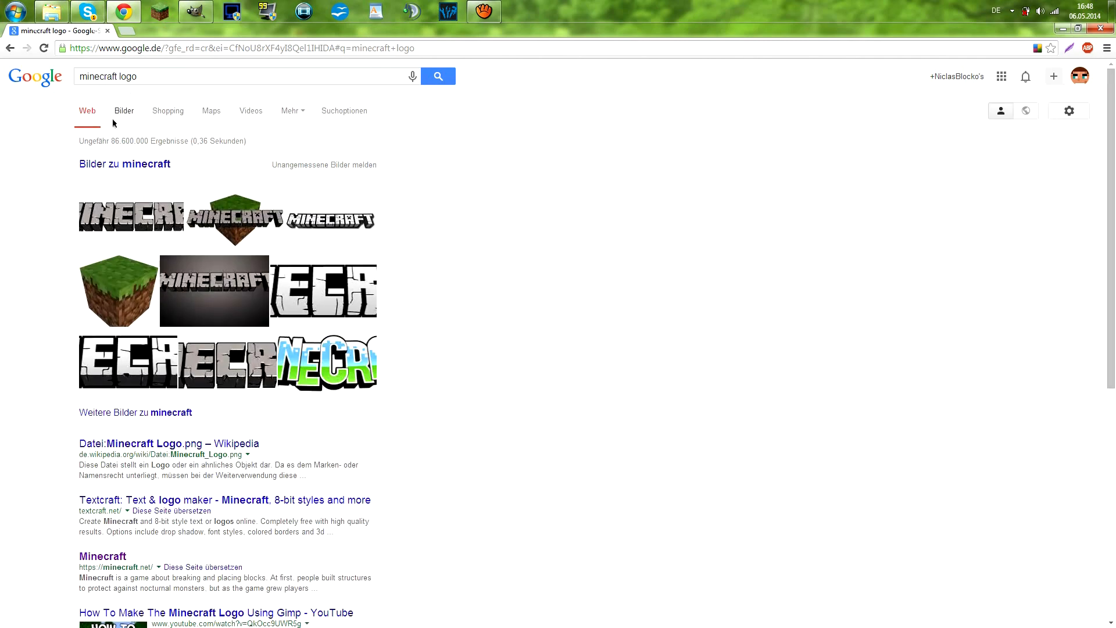
left_click(122, 115)
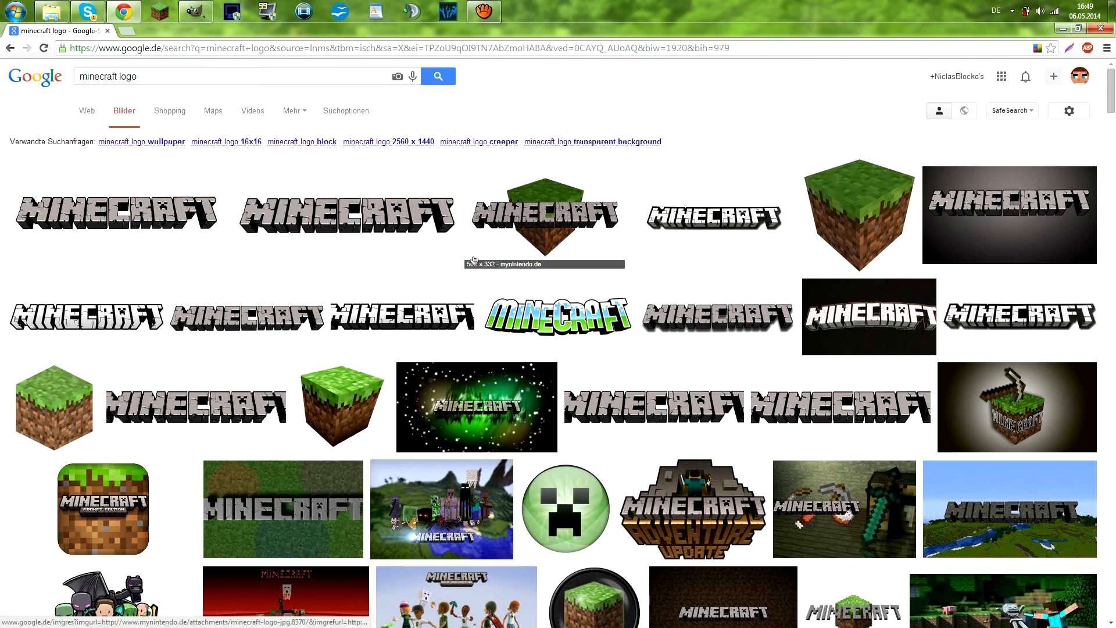
left_click(220, 409)
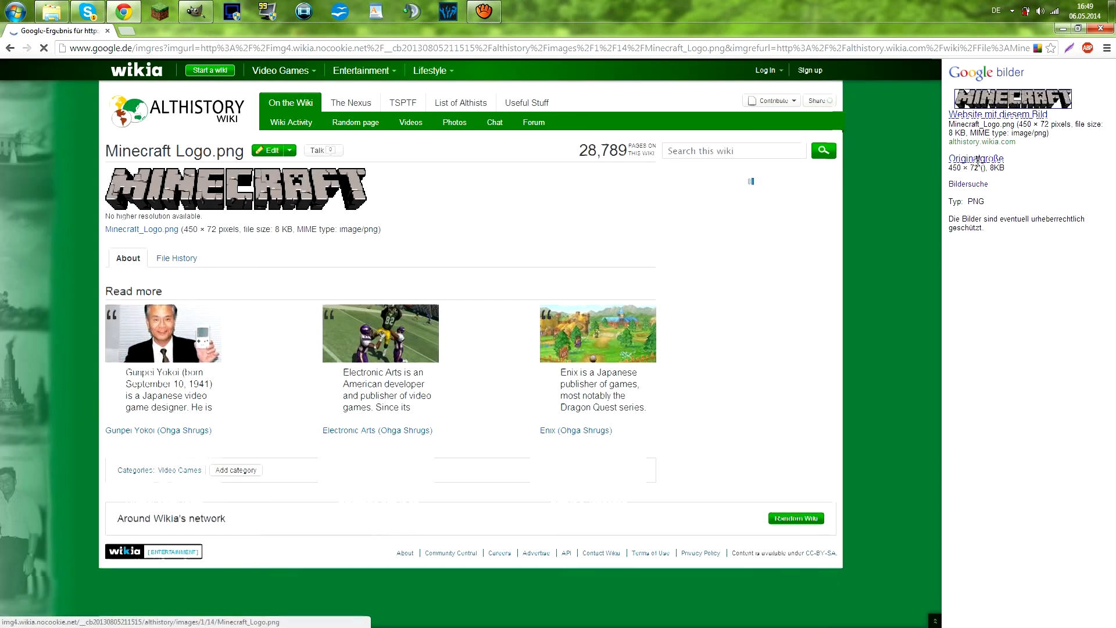
left_click(978, 163)
mouse_move(227, 85)
left_mouse_down()
mouse_move(309, 88)
mouse_move(294, 36)
mouse_move(246, 85)
left_mouse_up()
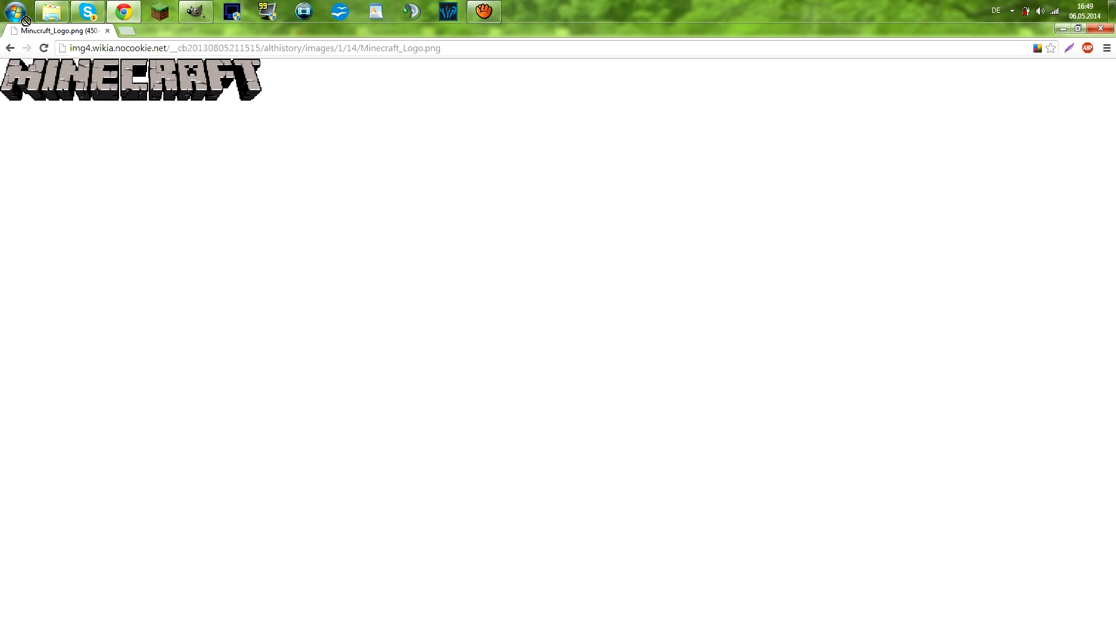
left_click(11, 51)
left_click(11, 50)
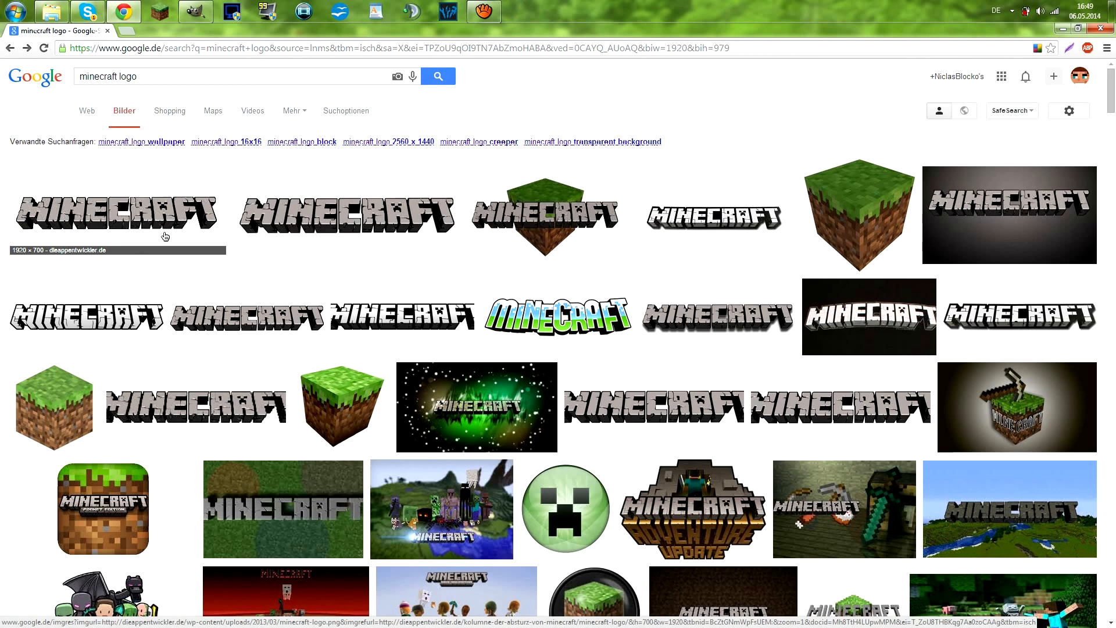
Step: Search Google Images for "minecraft logo png" and open the first result's image at its original size
left_click(163, 82)
left_click(163, 80)
type("png")
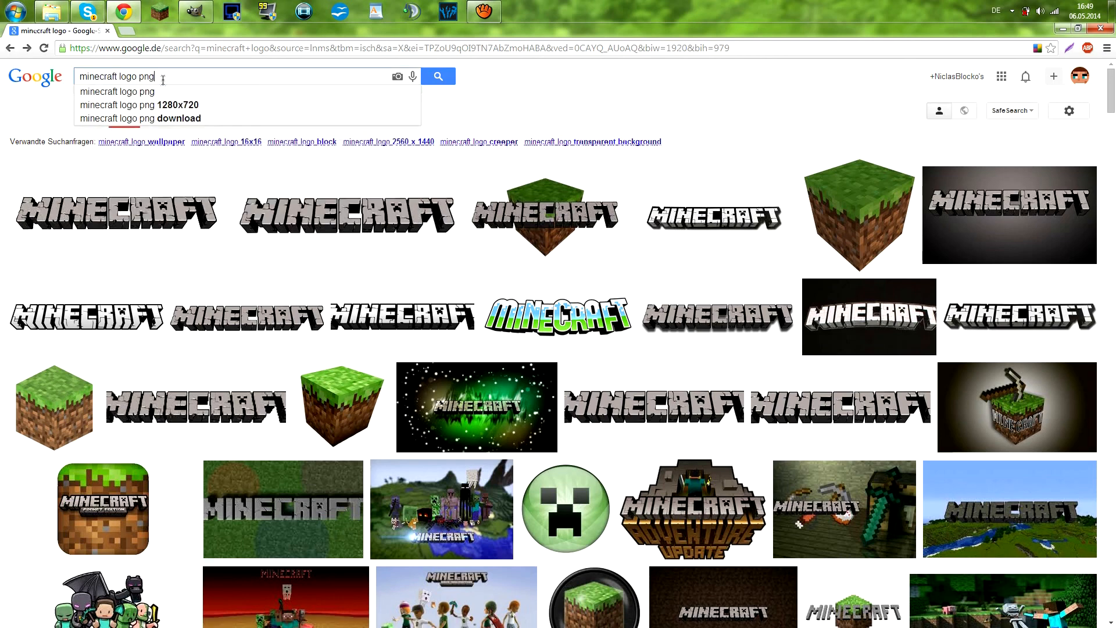
key("Return")
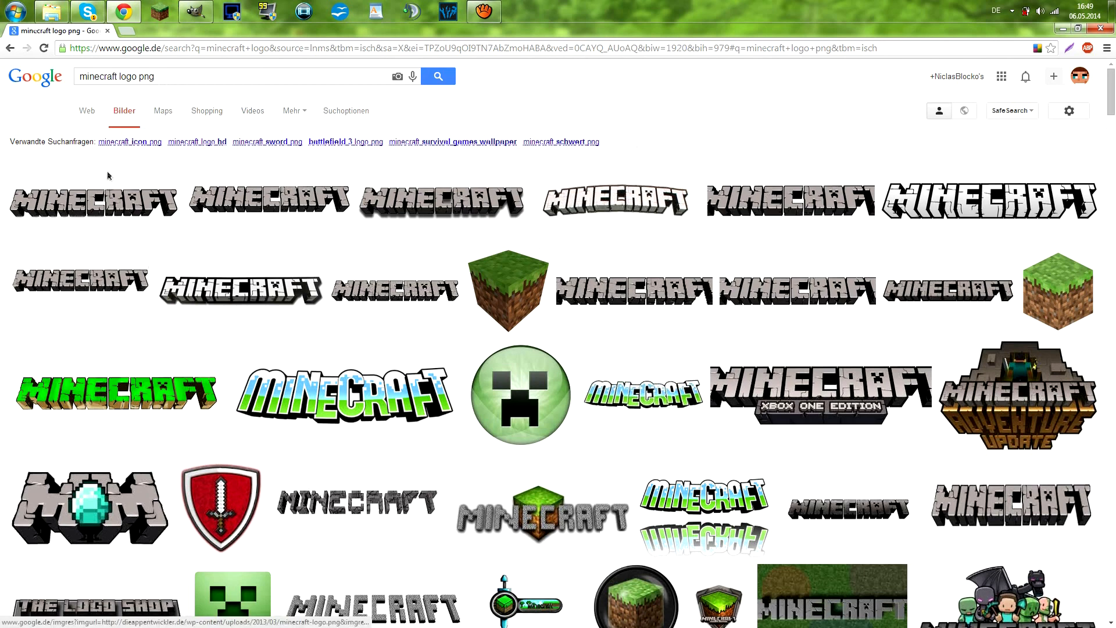
left_click(108, 194)
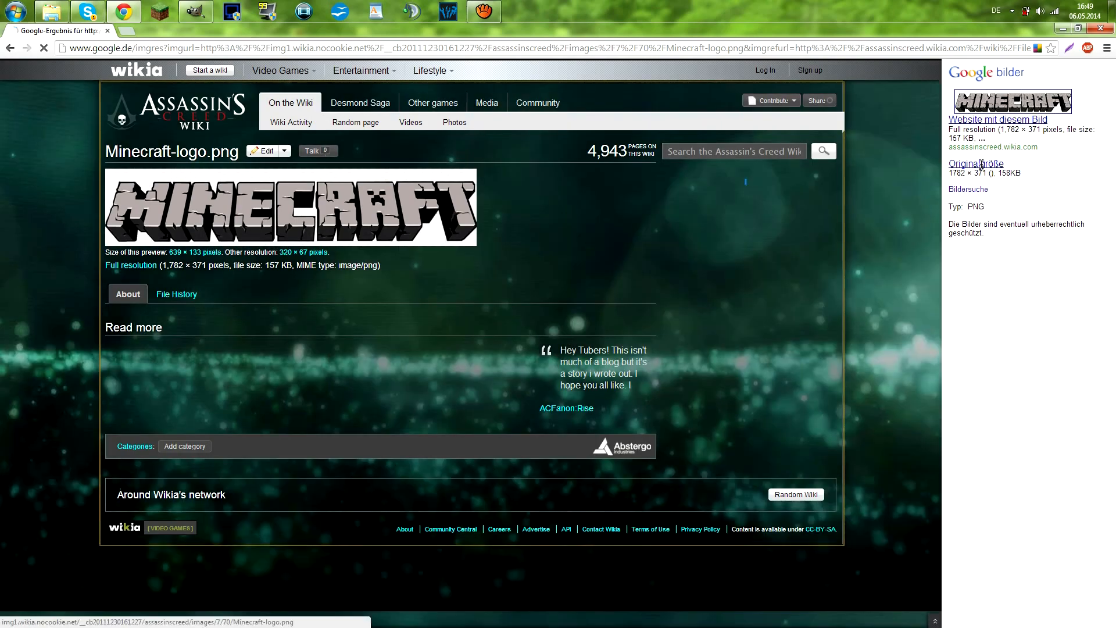
left_click(983, 165)
Step: Save the logo as a PNG named Minecraft-logo on the Desktop and place the downloaded file as a layer in the GIMP thumbnail
left_click_drag(445, 183, 594, 108)
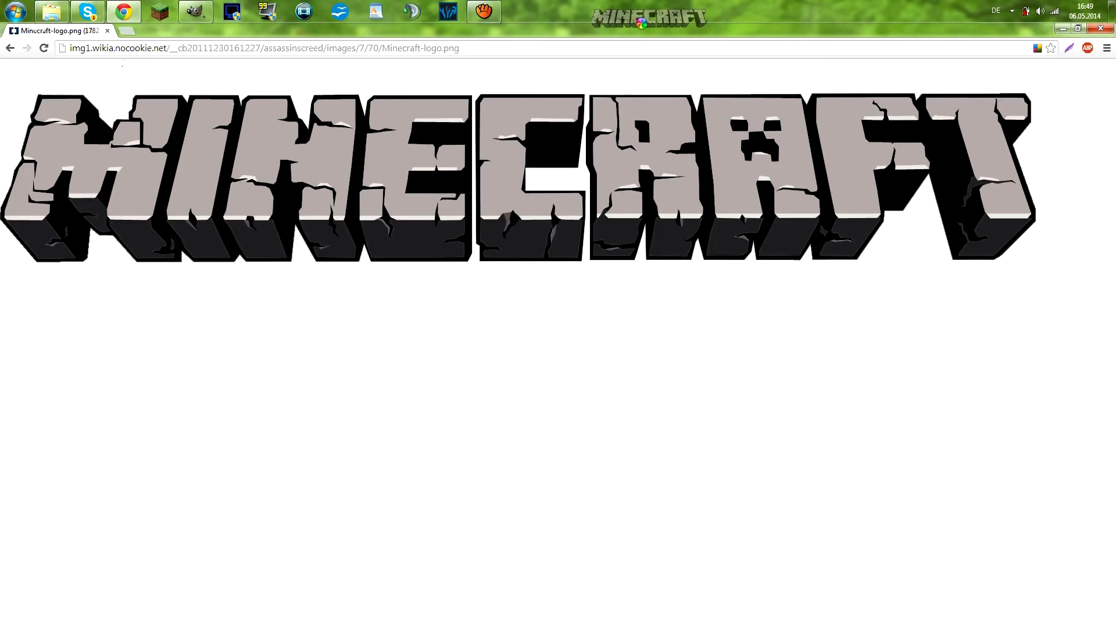
left_click_drag(643, 18, 619, 159)
right_click(619, 162)
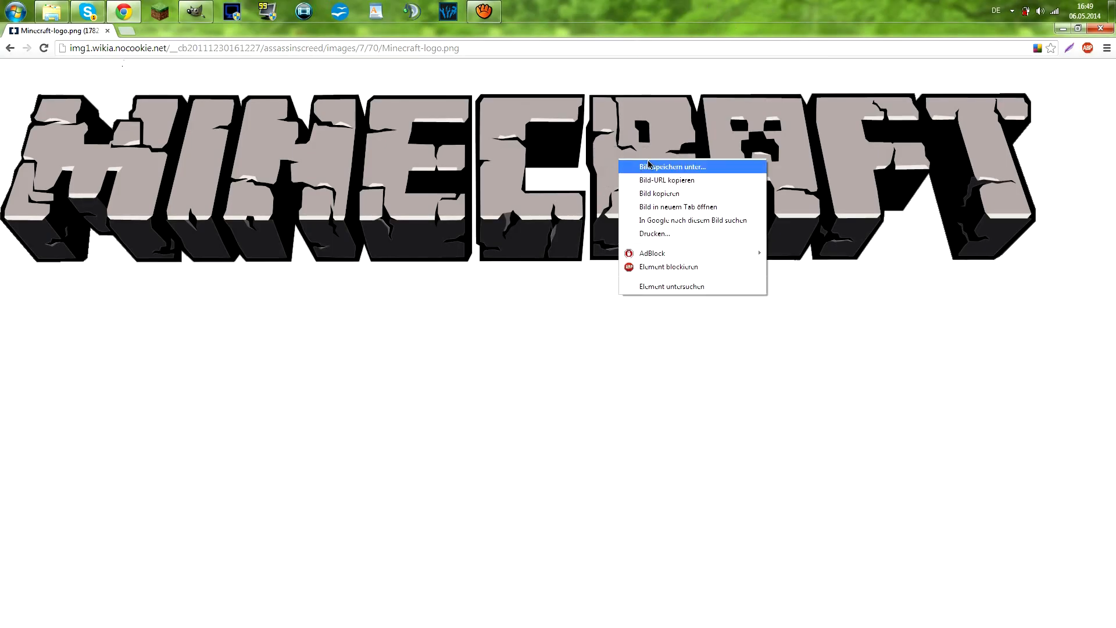
left_click(648, 174)
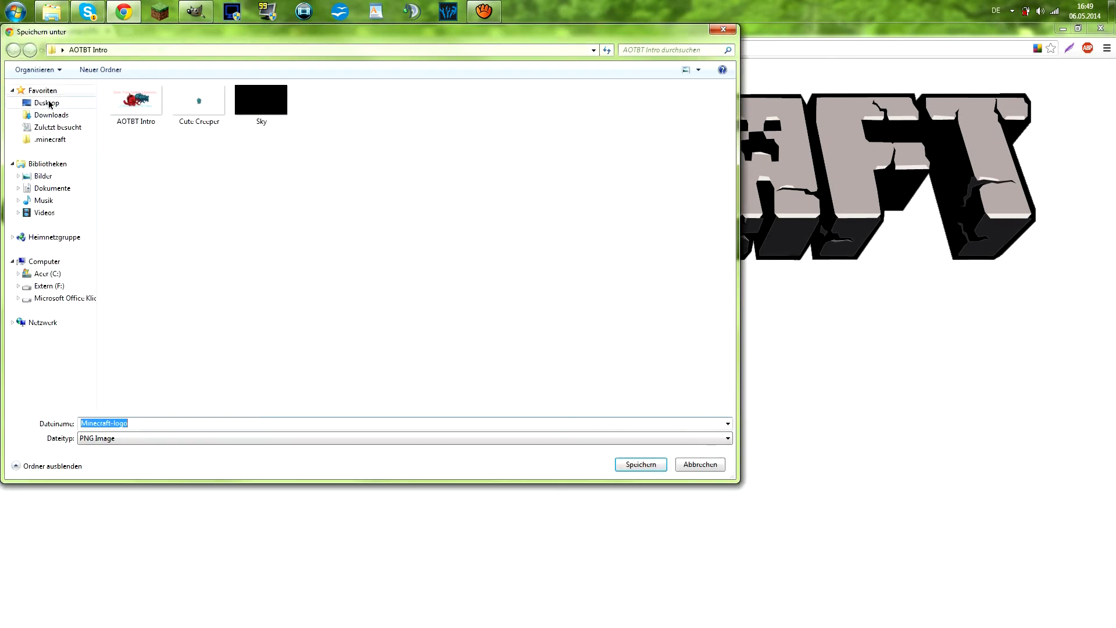
left_click(49, 103)
left_click(637, 465)
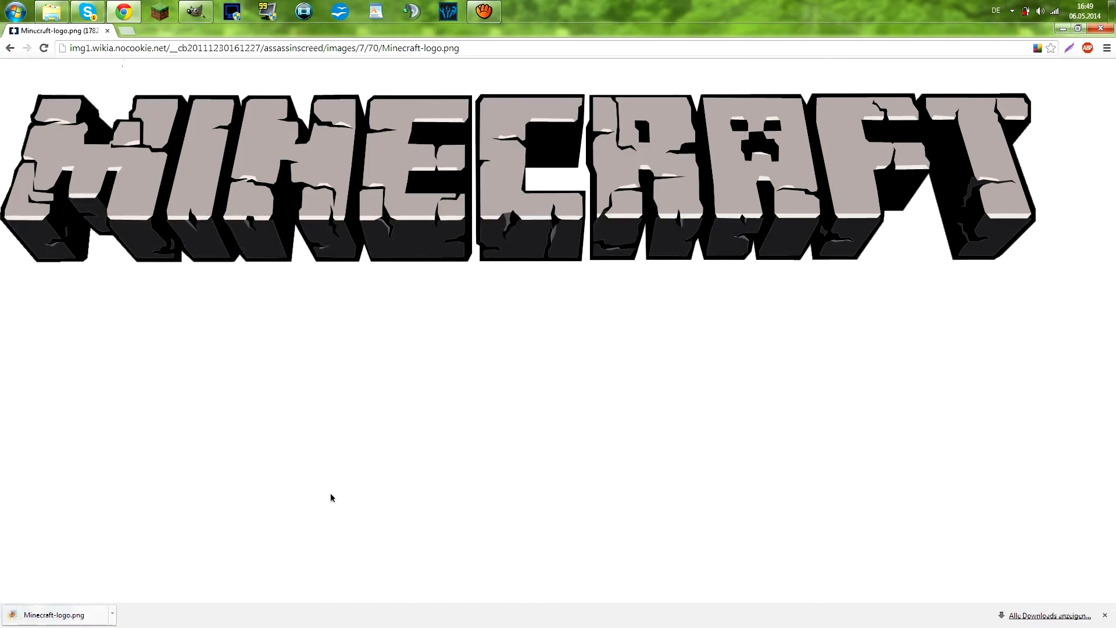
left_click_drag(40, 615, 409, 286)
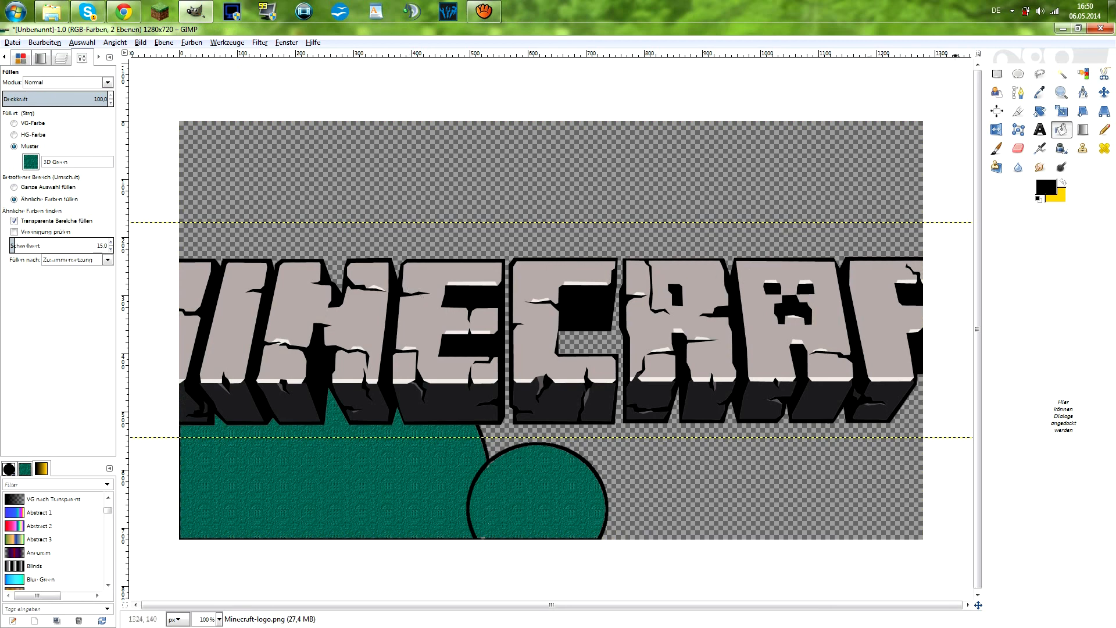
Step: Scale the Minecraft logo layer proportionally to 466 × 97 px
left_click(1061, 115)
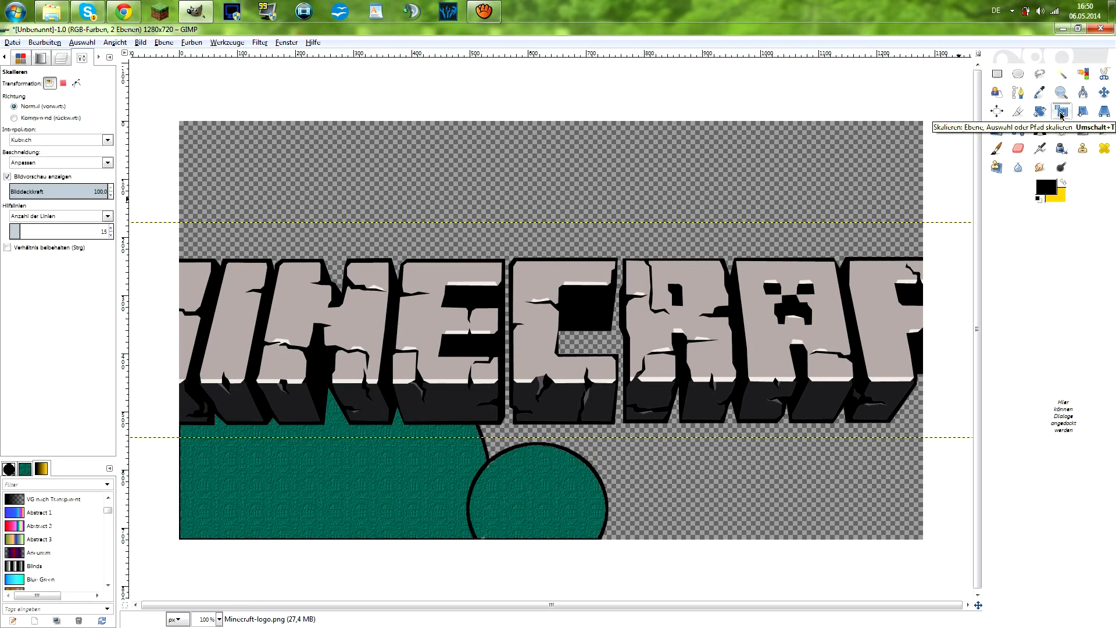
left_click(442, 293)
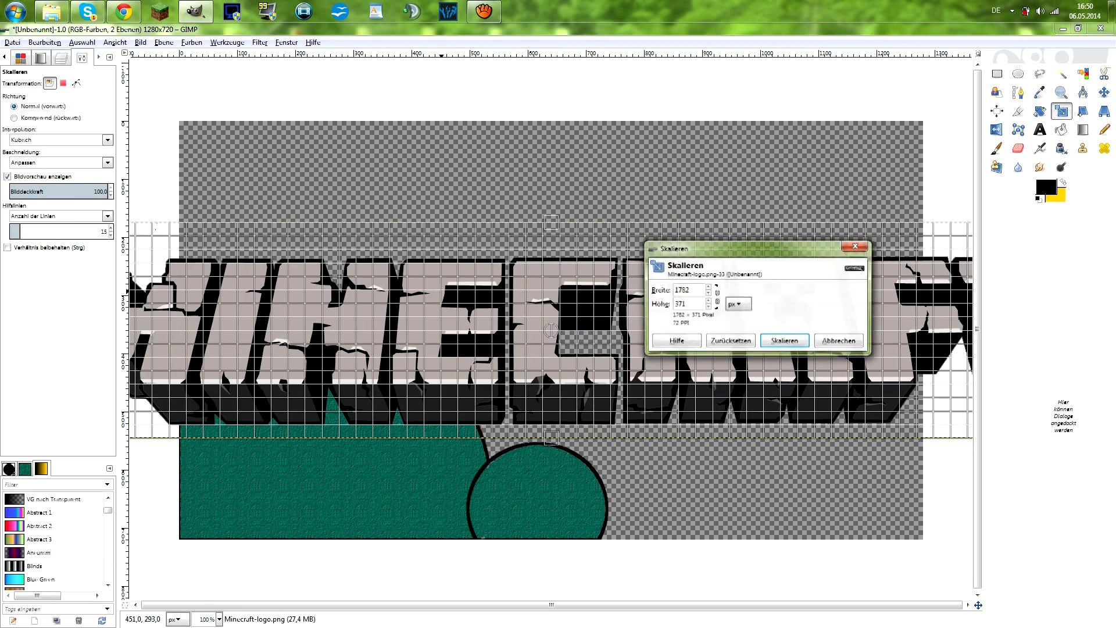
left_click(717, 302)
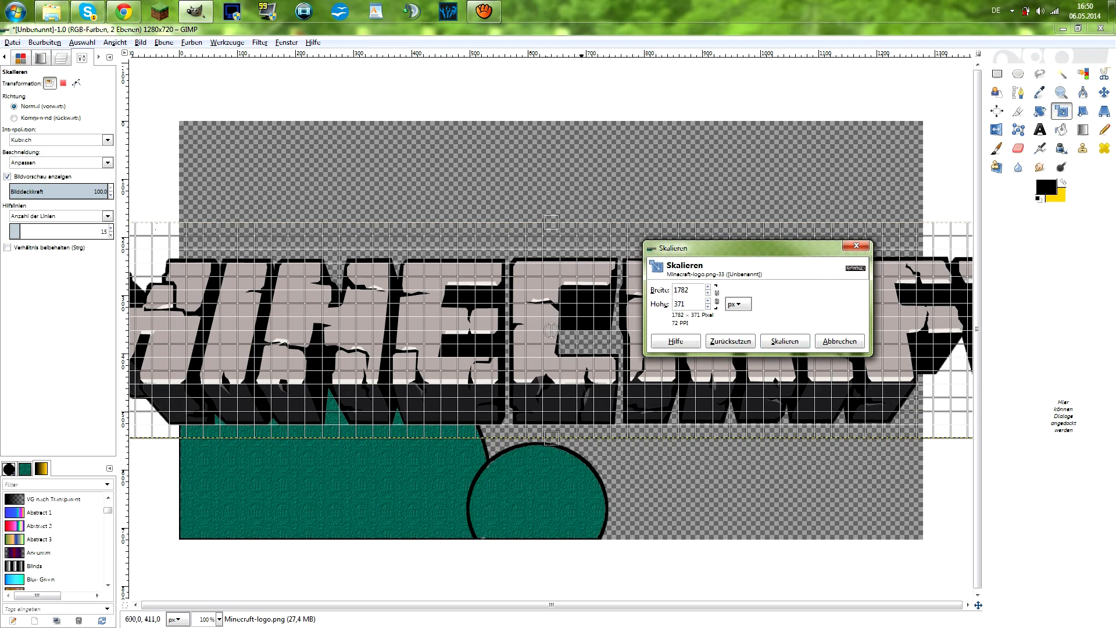
left_click(717, 301)
left_click(718, 297)
left_click(718, 297)
left_click_drag(910, 419, 419, 241)
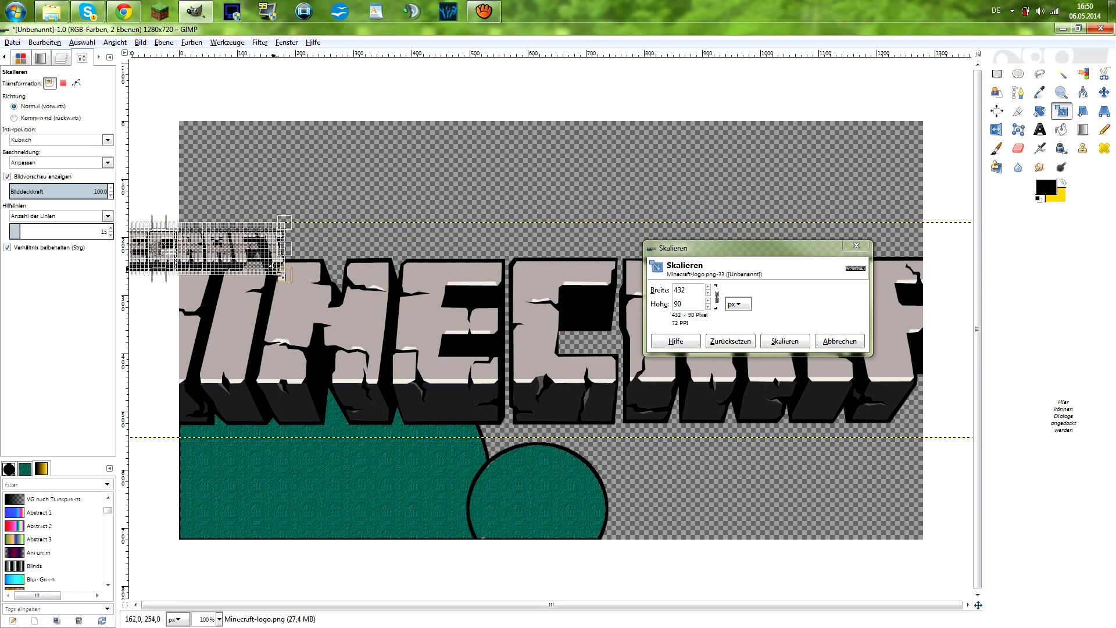
mouse_move(284, 277)
left_mouse_down()
mouse_move(299, 292)
mouse_move(414, 300)
mouse_move(286, 276)
mouse_move(303, 279)
left_mouse_up()
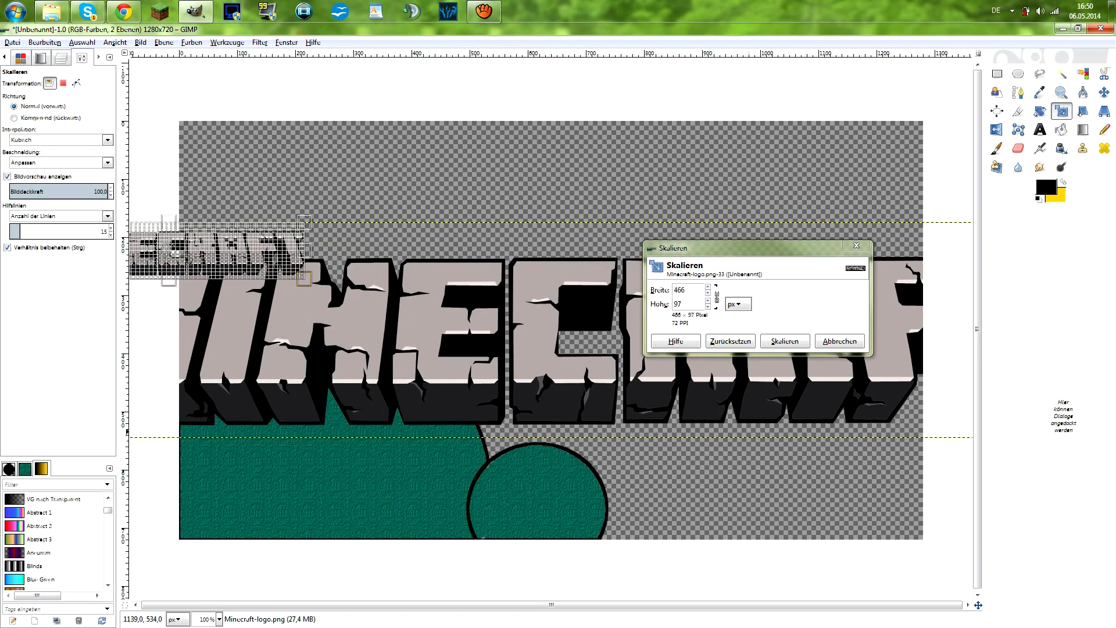
left_click(785, 341)
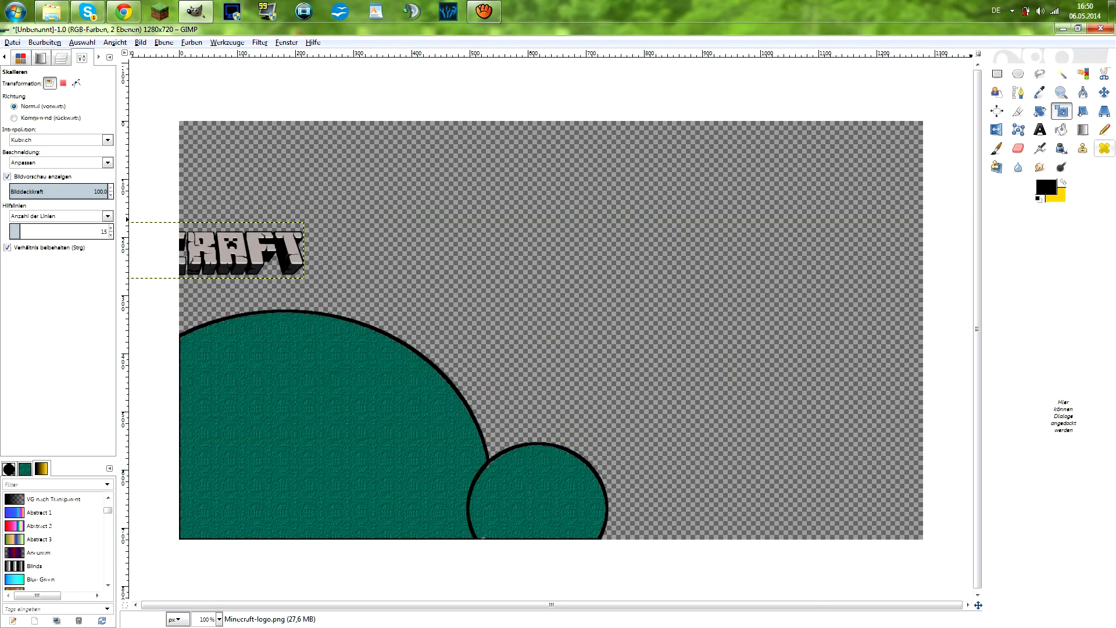
Step: Move the scaled Minecraft logo into the large green circle, centred just inside its black outline
left_click(1104, 92)
left_click_drag(238, 241, 383, 395)
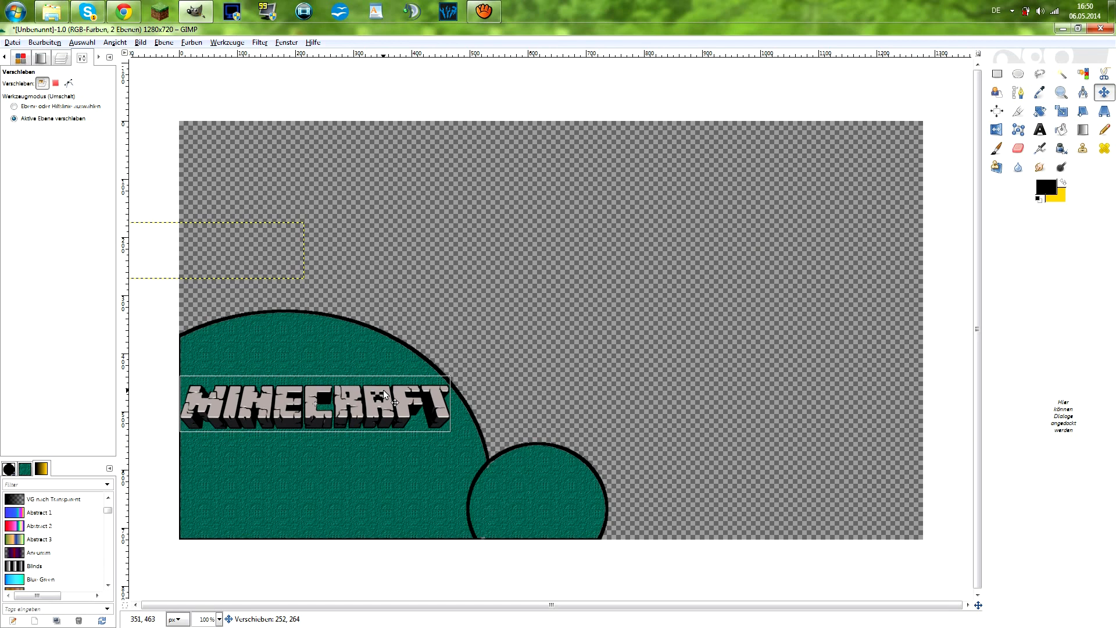
left_click_drag(383, 395, 385, 395)
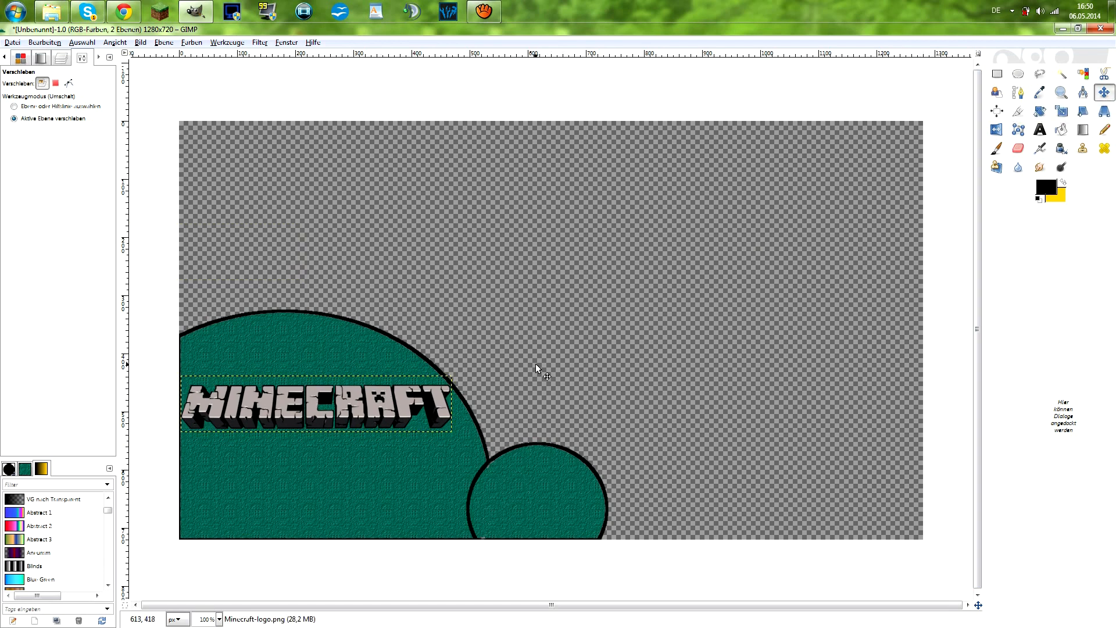
left_click_drag(360, 401, 367, 413)
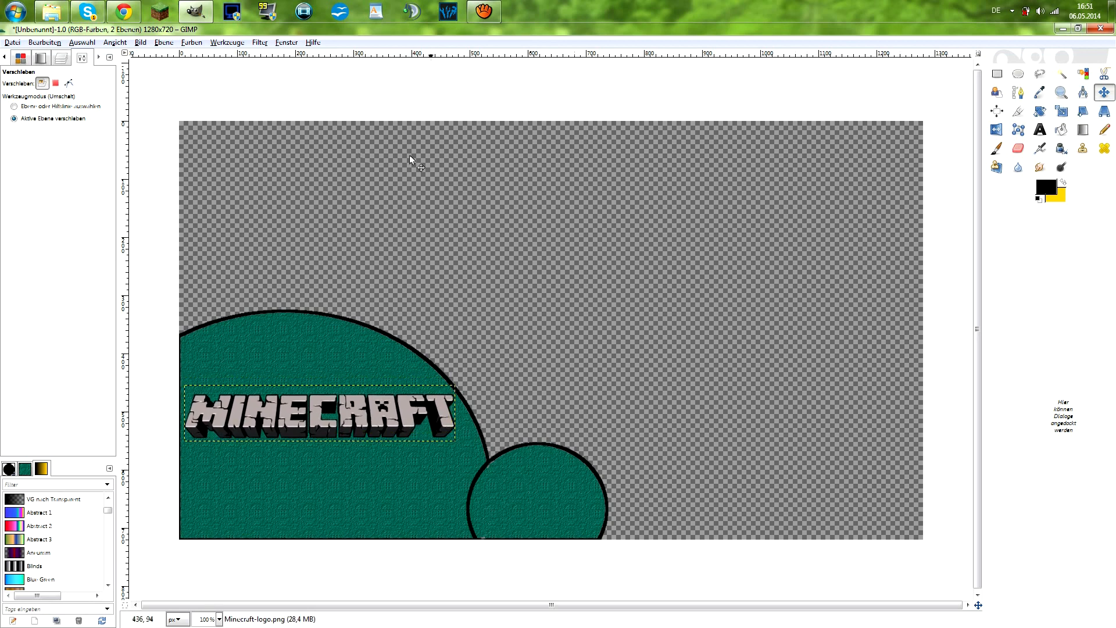
Step: Select the layer with the green circles and add the text "58" in a text box about 588 × 299 px above them
left_click(62, 57)
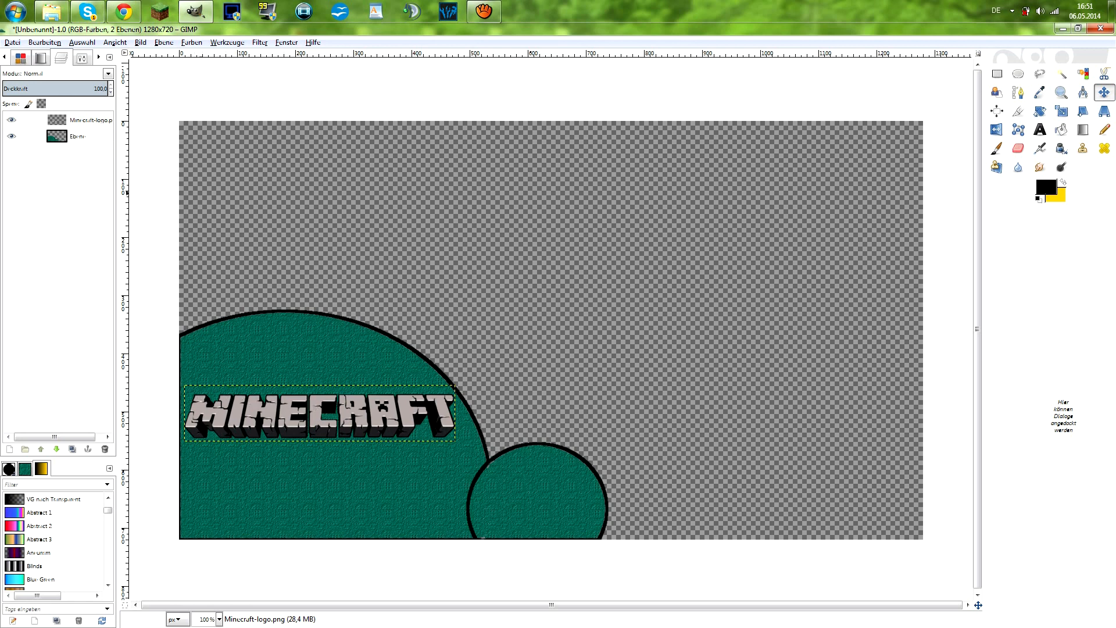
left_click(80, 139)
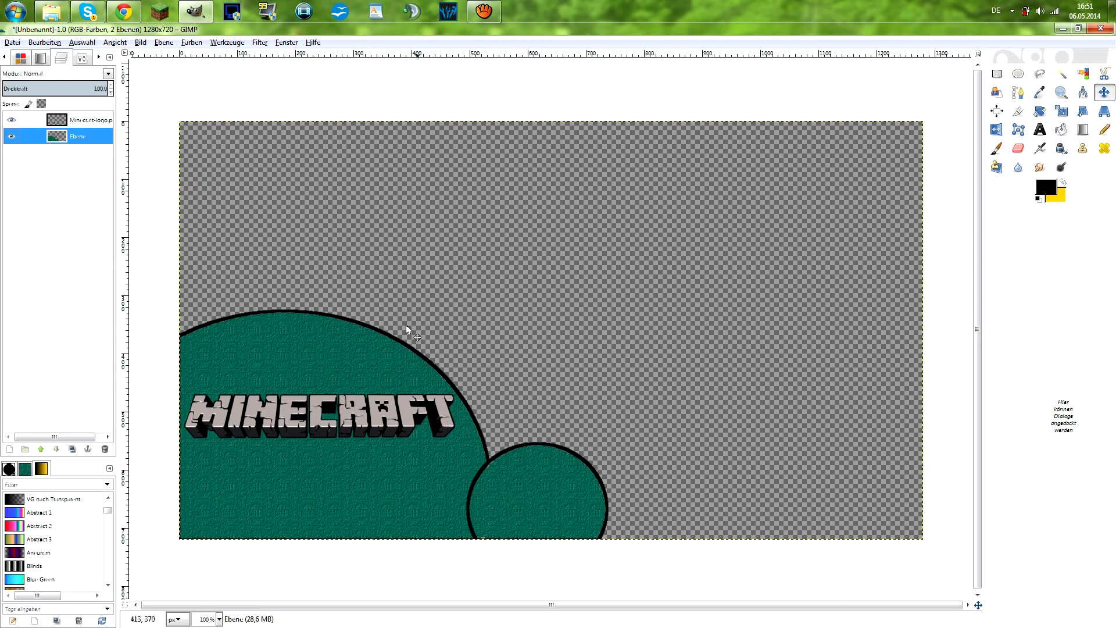
left_click(1040, 129)
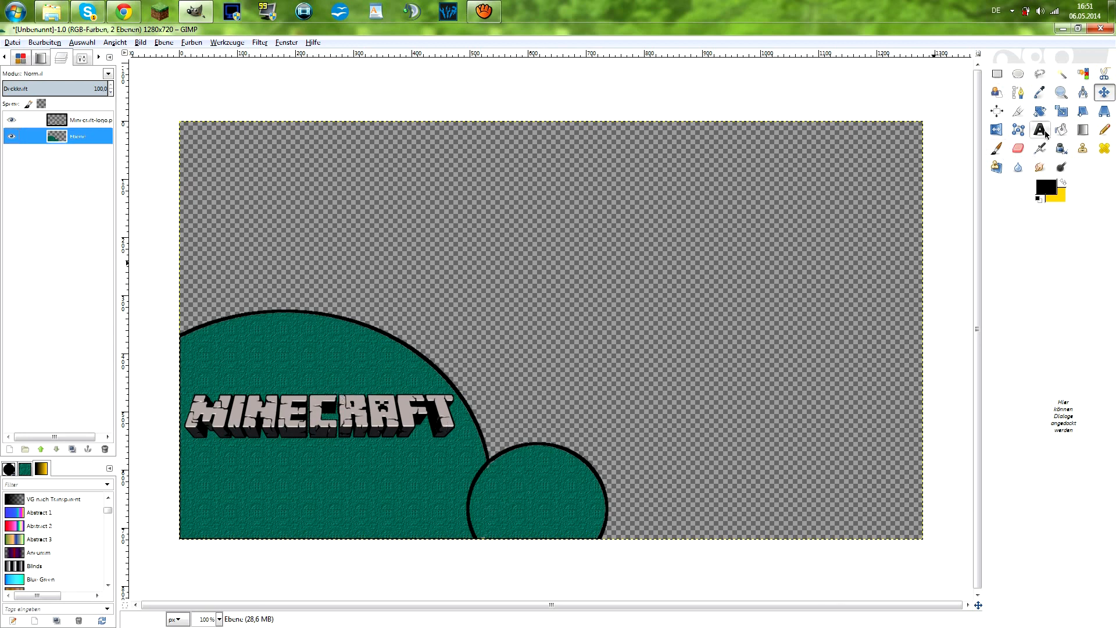
left_click_drag(342, 150, 684, 323)
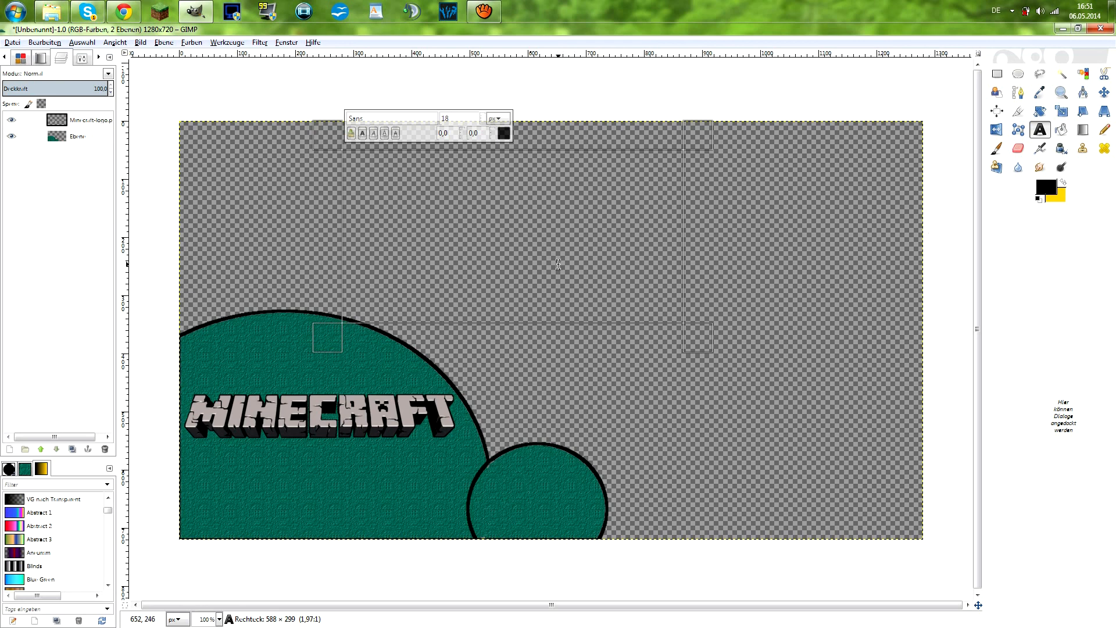
type("58")
Step: Set the "58" text to the Single Sleeve font in white
key("ctrl+a")
left_click(383, 124)
left_click_drag(383, 125, 353, 121)
key("BackSpace")
key("BackSpace")
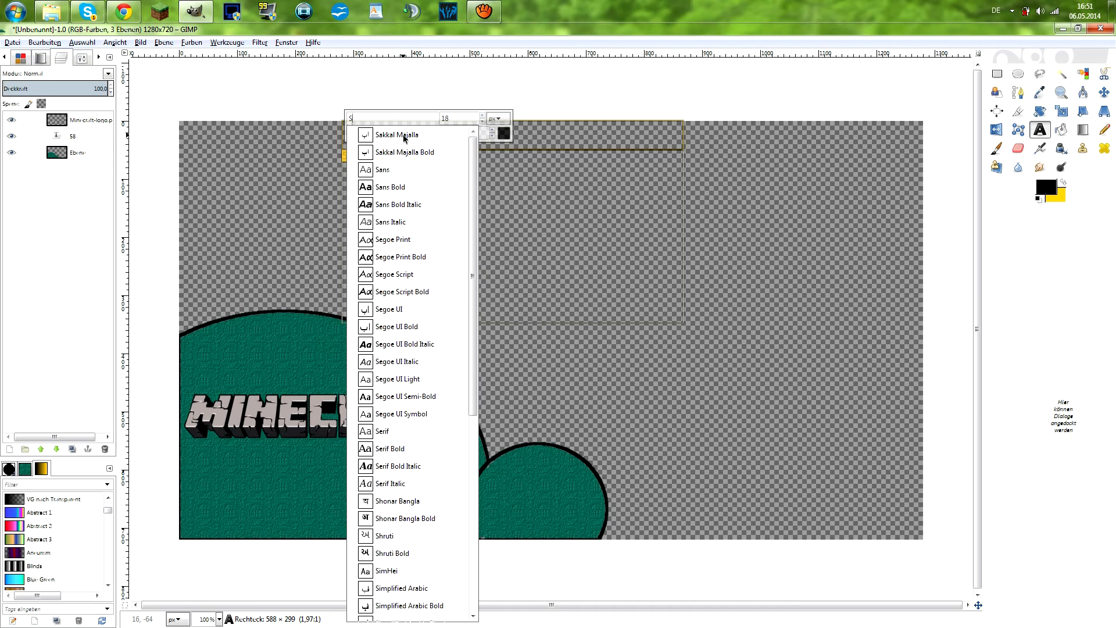
type("i")
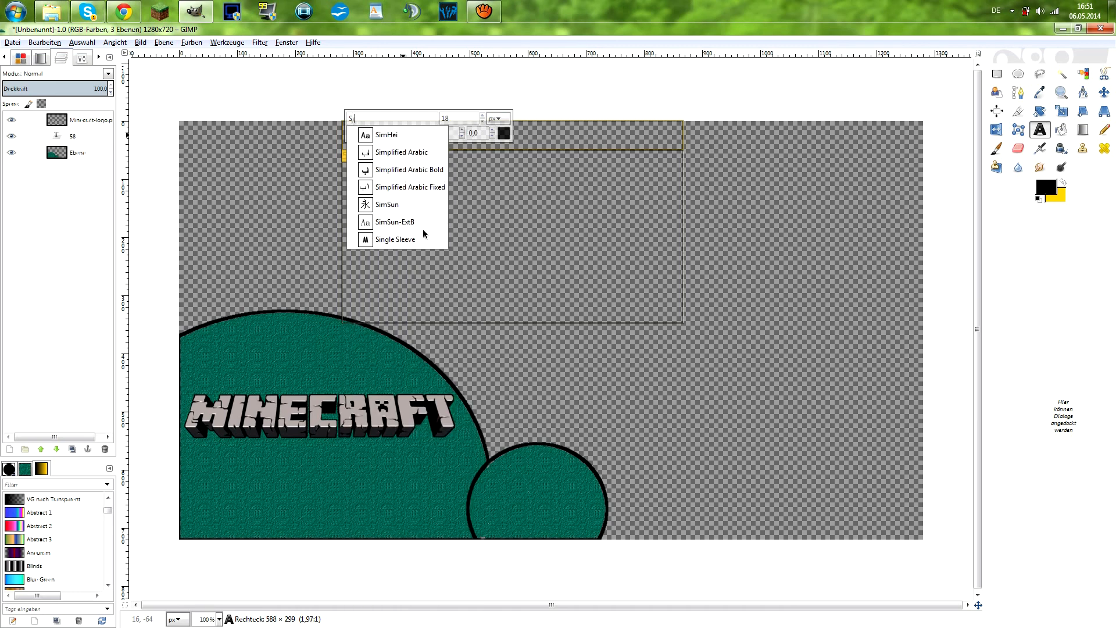
left_click(393, 241)
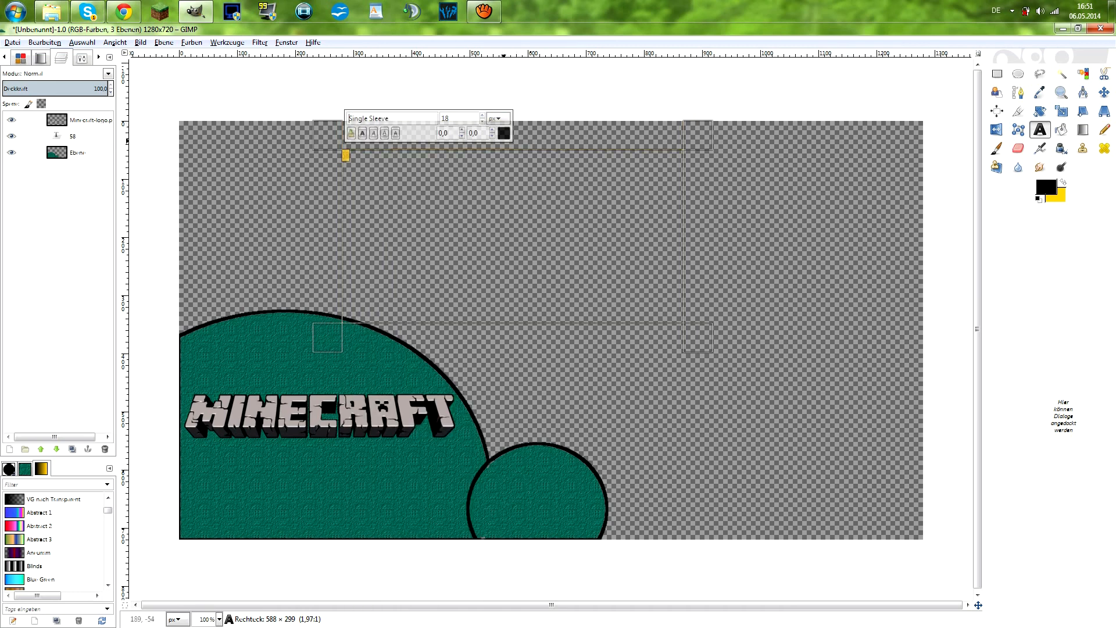
left_click(504, 134)
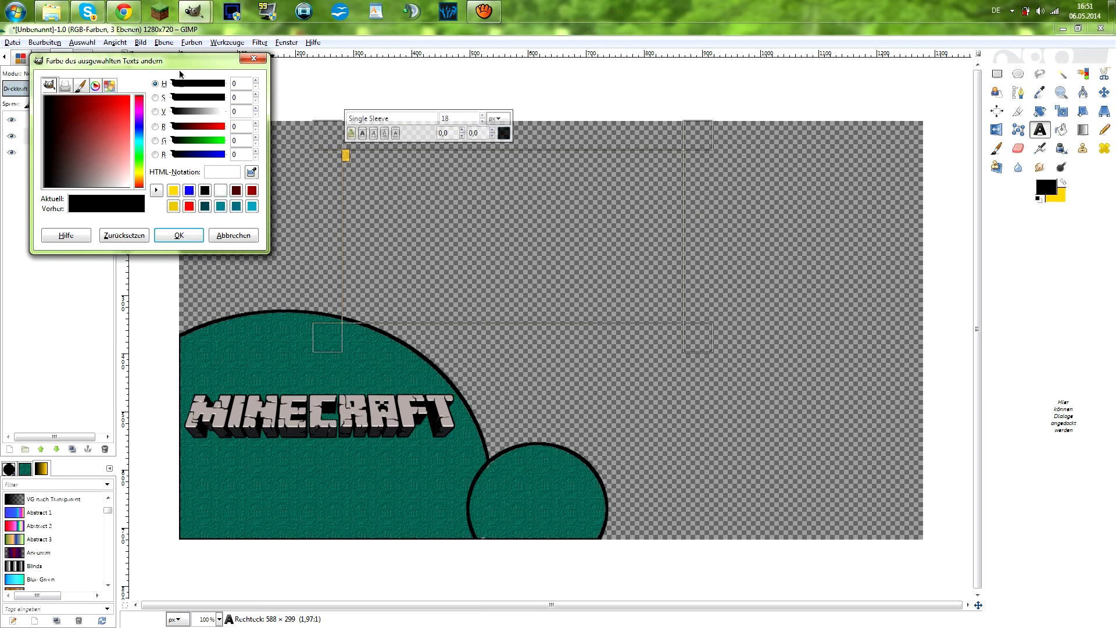
left_click(220, 190)
left_click(197, 235)
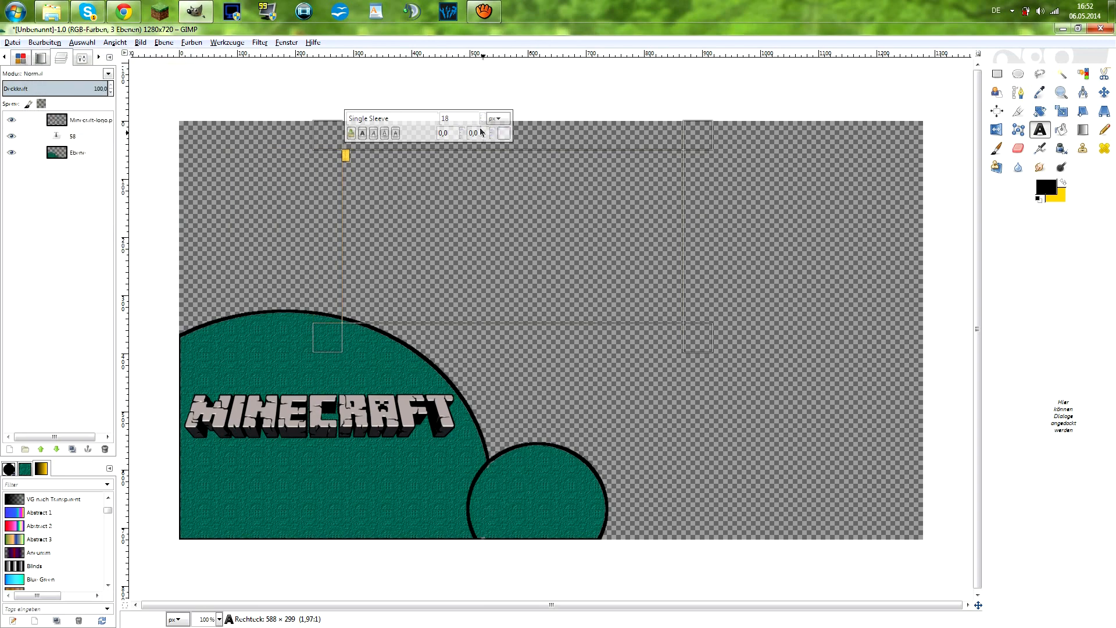
Step: Set the "58" text size to 200 px and move the text into the small green circle
left_click(483, 117)
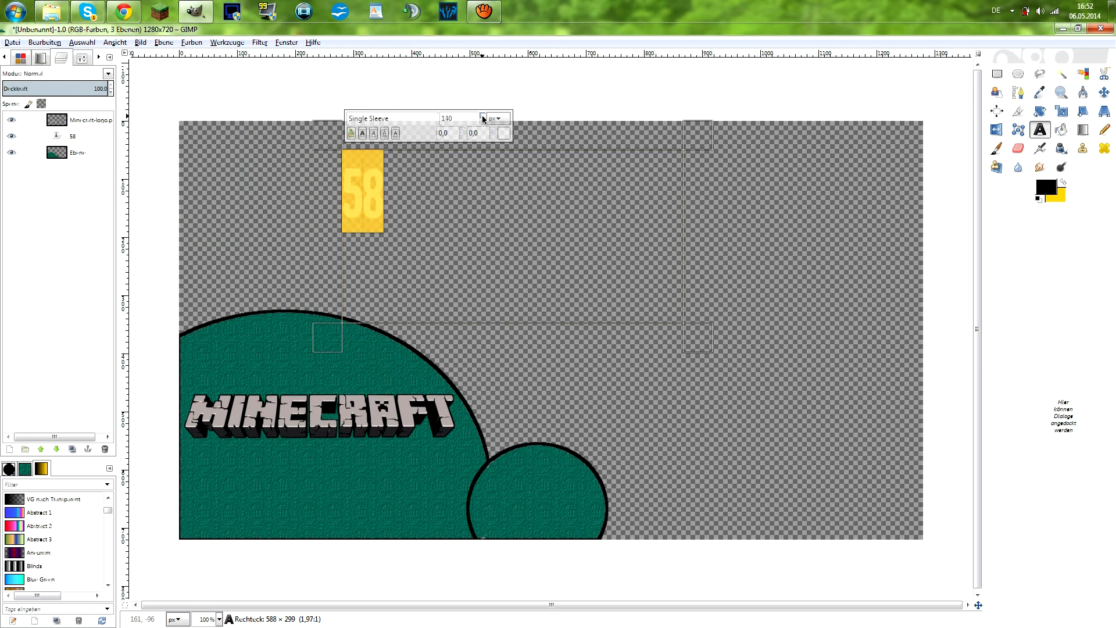
left_click_drag(482, 119, 482, 119)
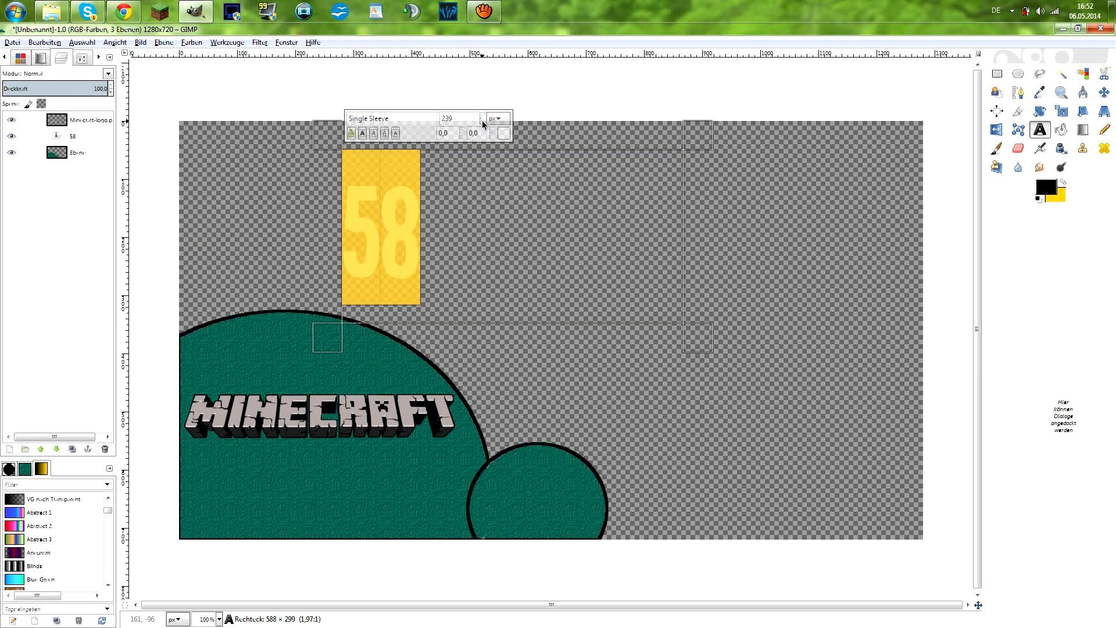
left_click(483, 124)
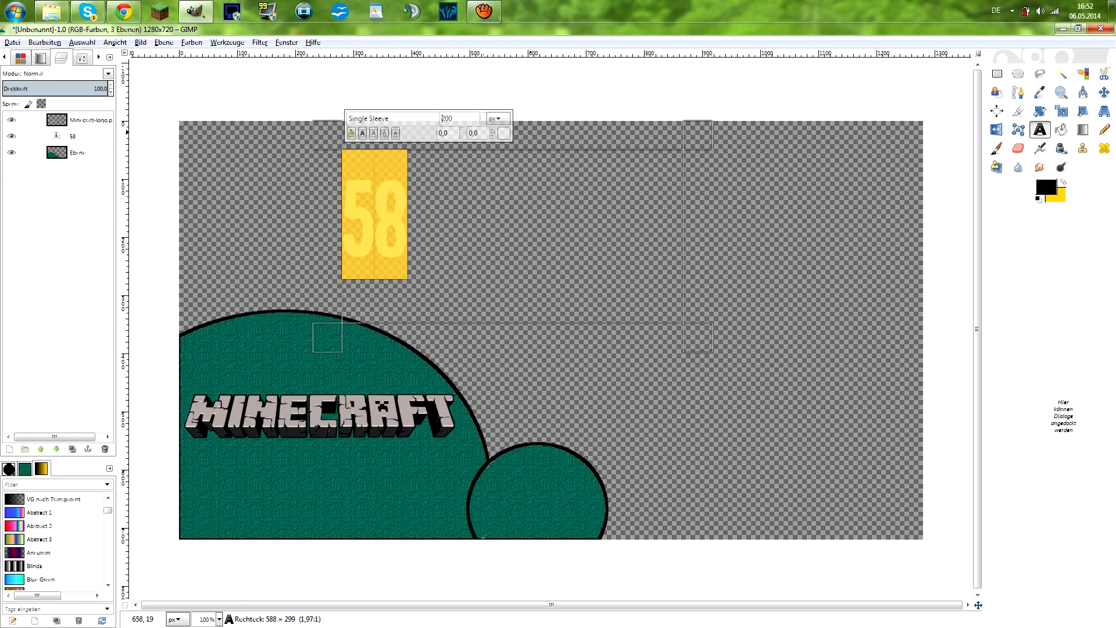
left_click(1104, 92)
left_click_drag(446, 230, 606, 498)
Step: Add the text "Seed review" in a new text box about 841 × 208 px above the large circle
left_click(1040, 129)
left_click_drag(283, 164, 771, 285)
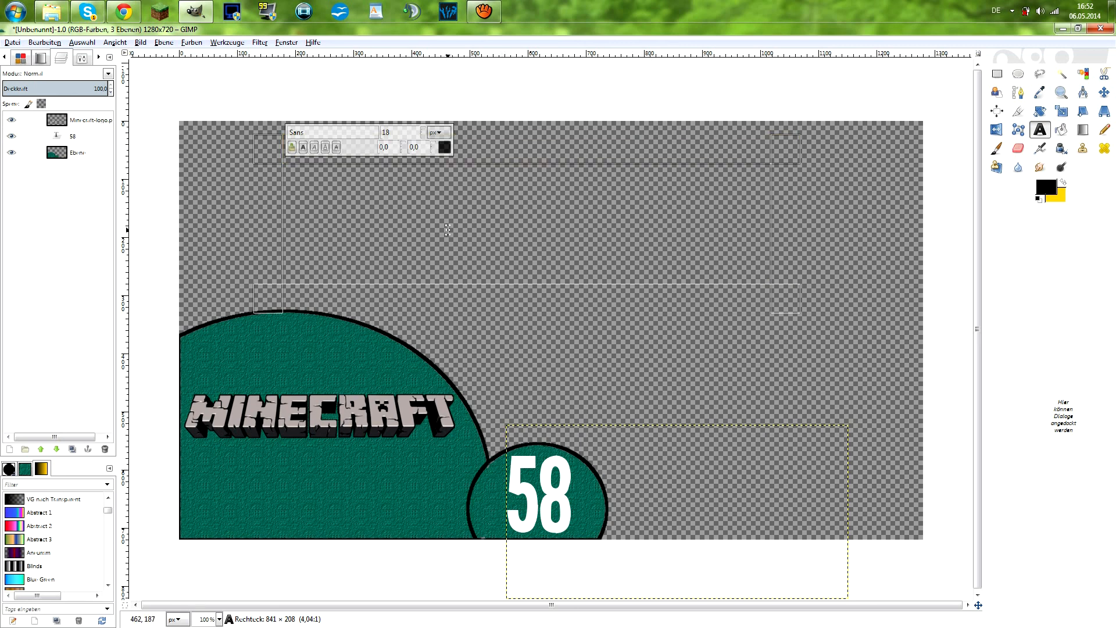
type("Seed review")
Step: Set the "Seed review" text to the Single Sleeve font in white
key("ctrl+a")
left_click(297, 133)
left_click_drag(304, 133, 288, 132)
type("si")
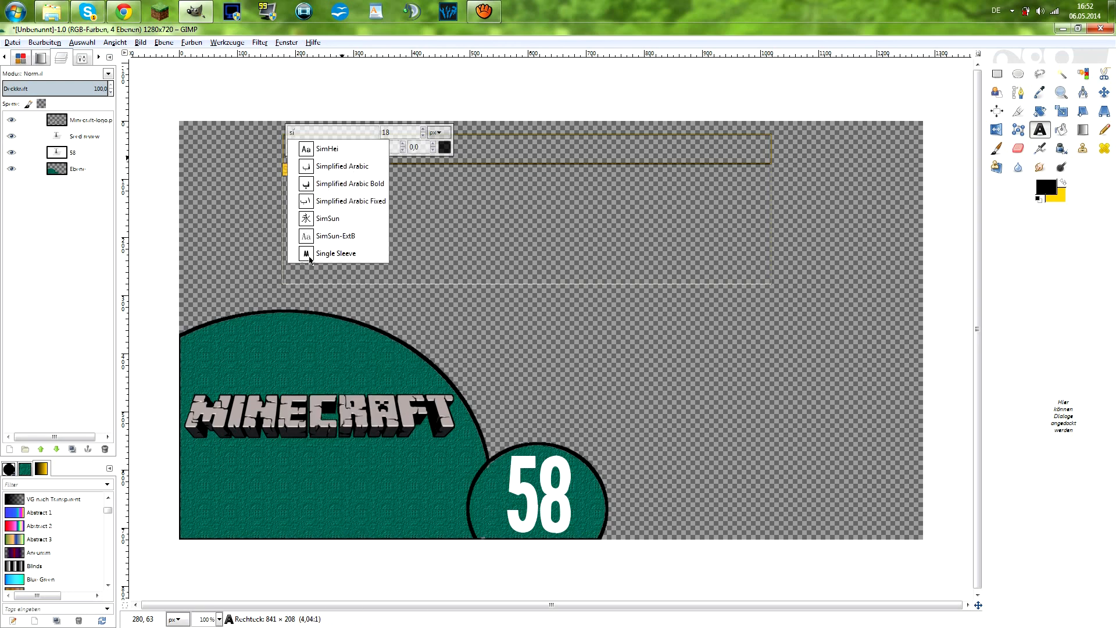
left_click(305, 256)
left_click(445, 148)
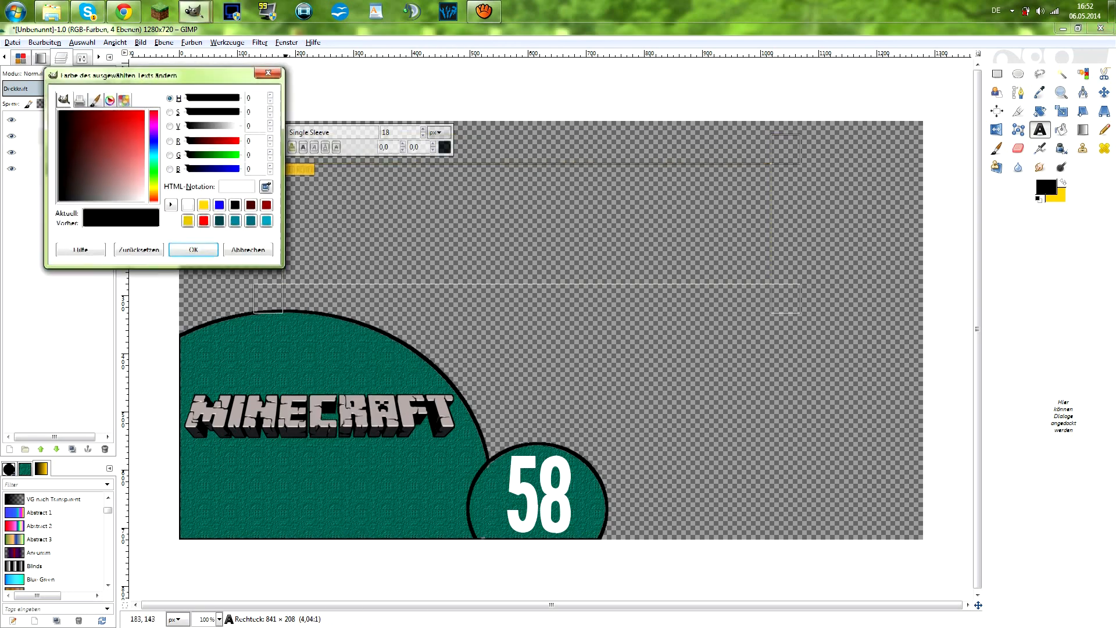
left_click(188, 205)
left_click(194, 250)
Step: Enlarge the "Seed review" text to 154 px and move it below the Minecraft logo in the large circle
scroll(407, 132, "up", 10)
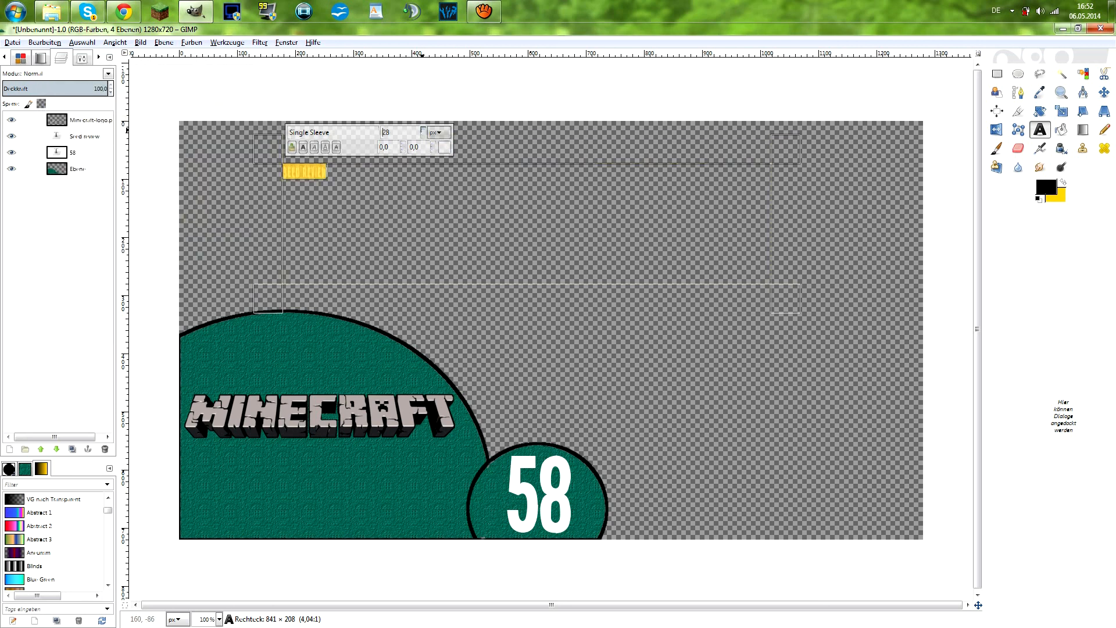
scroll(407, 132, "up", 20)
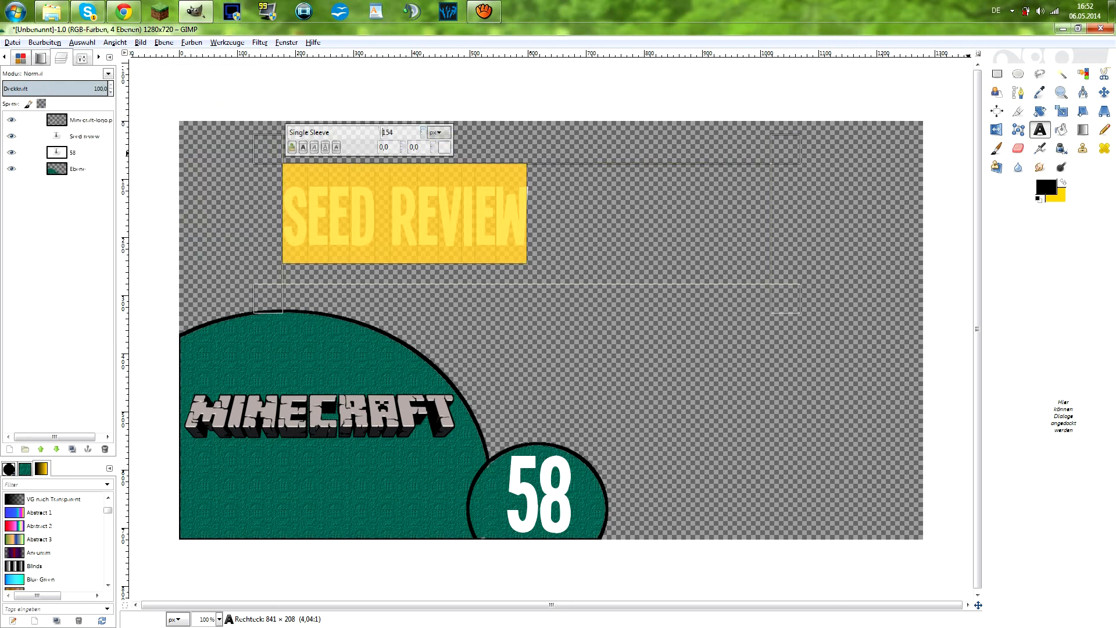
left_click(1103, 92)
left_click_drag(574, 238, 487, 520)
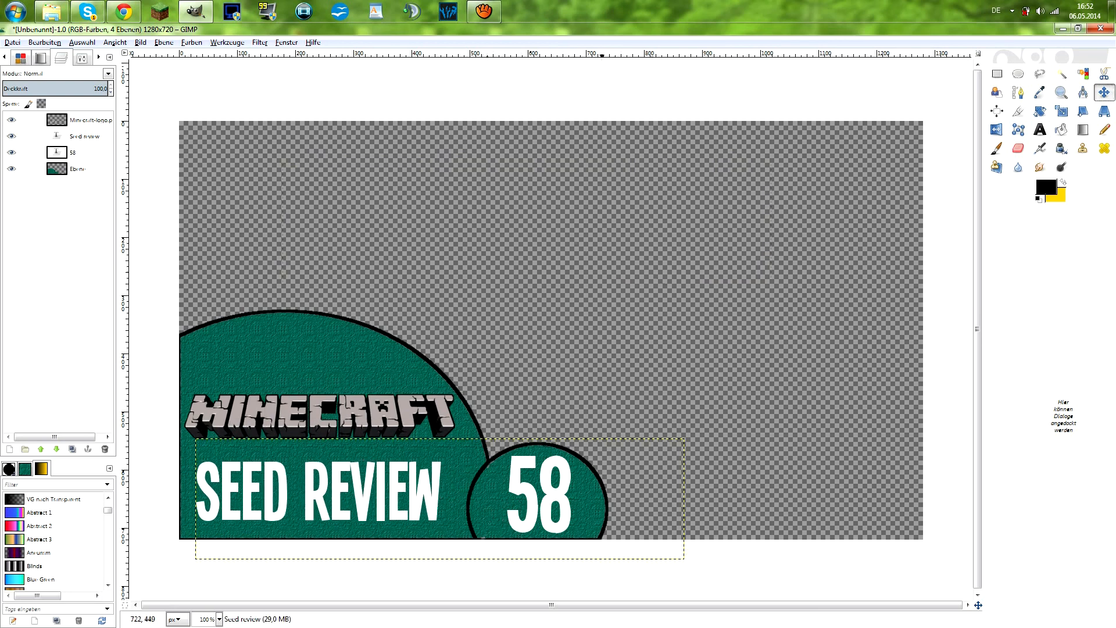
Step: Select the digit shapes of the "58" layer from its alpha channel
left_click(85, 169)
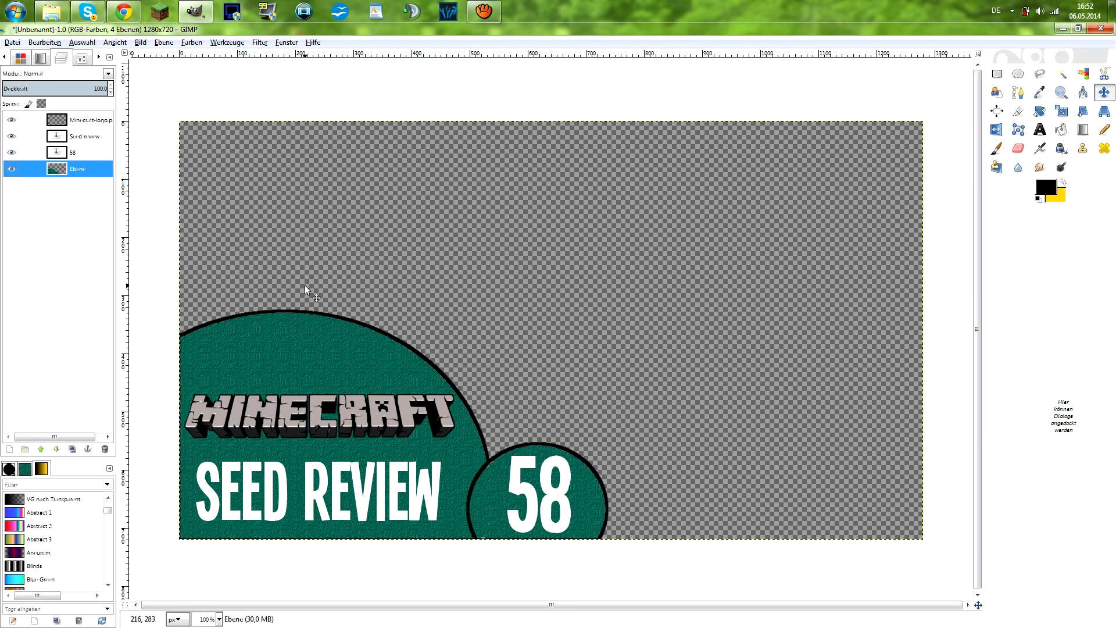
left_click(85, 153)
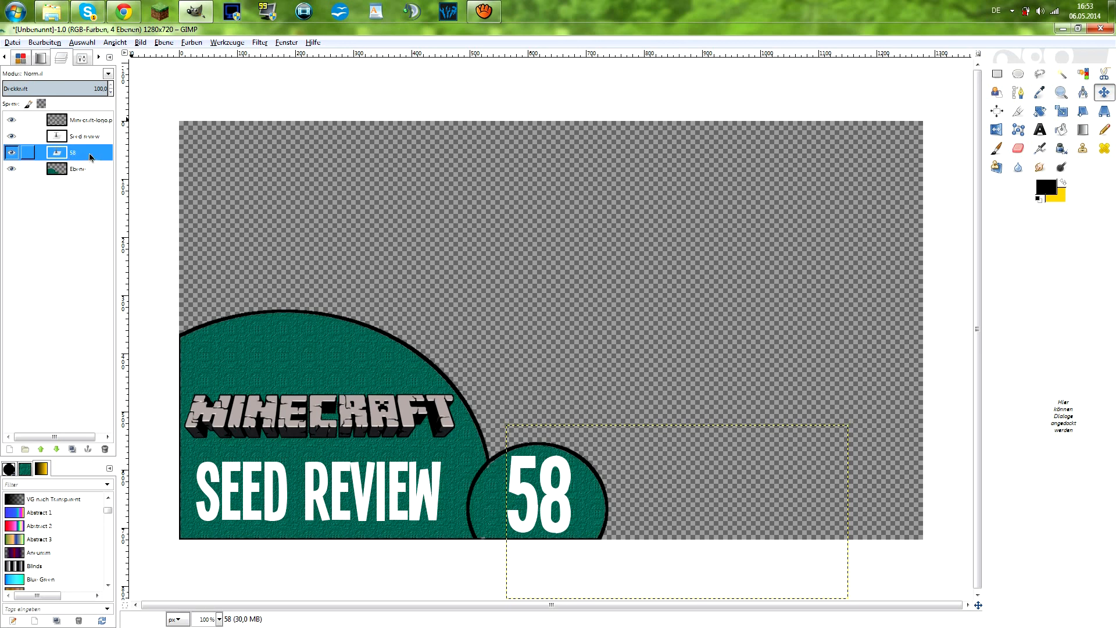
right_click(80, 155)
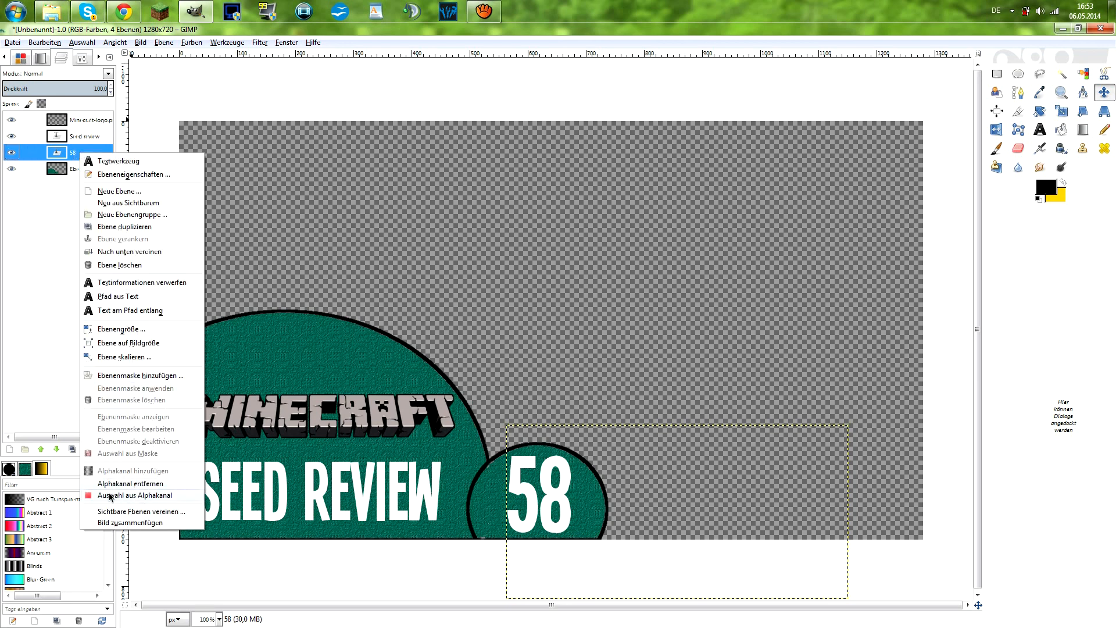
left_click(158, 497)
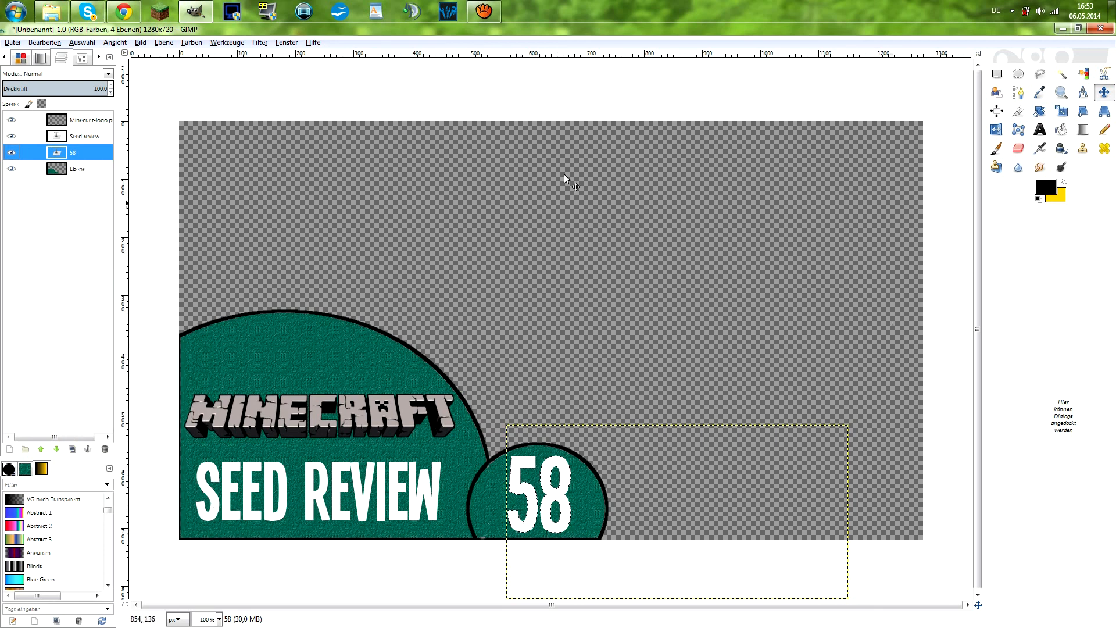
Step: Stroke the "58" selection with a solid black line 4 px wide and clear the selection
left_click(44, 44)
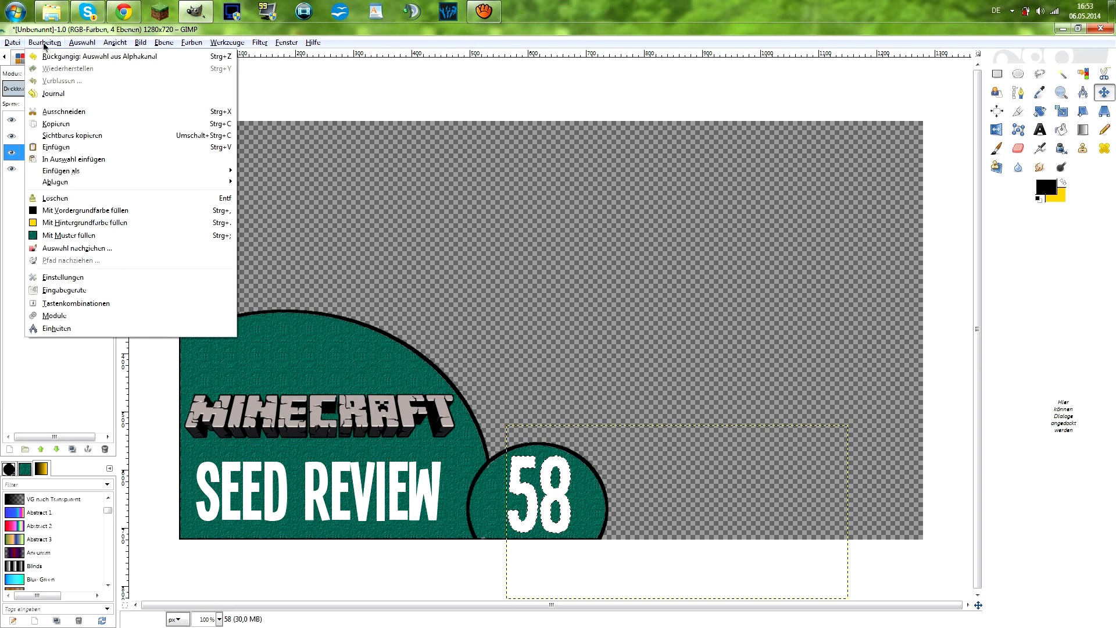
left_click(47, 249)
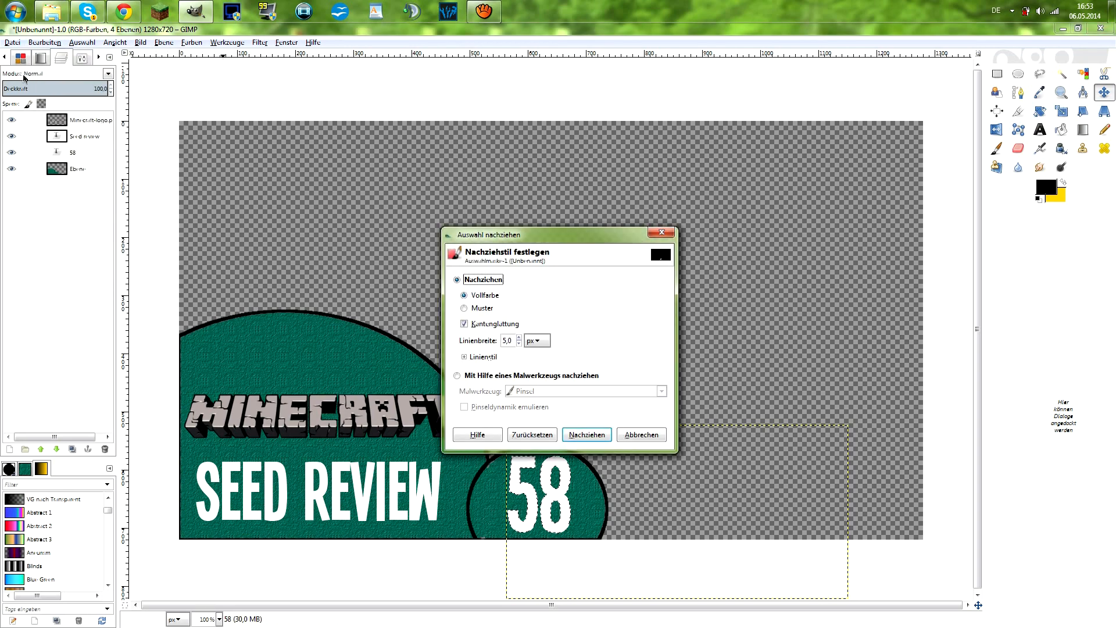
left_click_drag(501, 238, 462, 152)
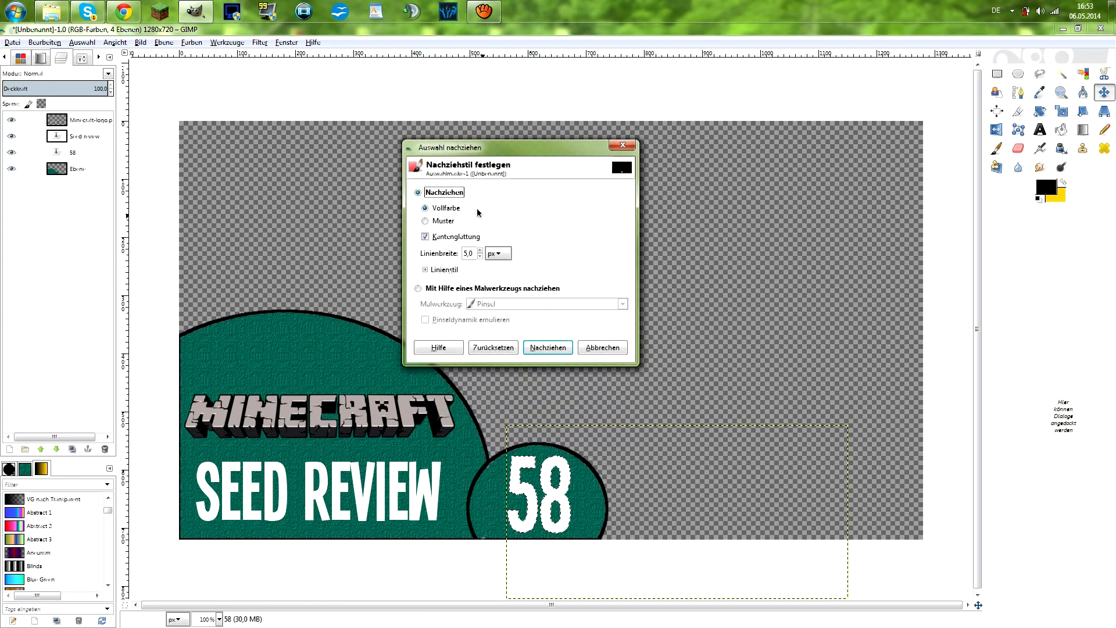
left_click(480, 257)
left_click(538, 344)
right_click(603, 261)
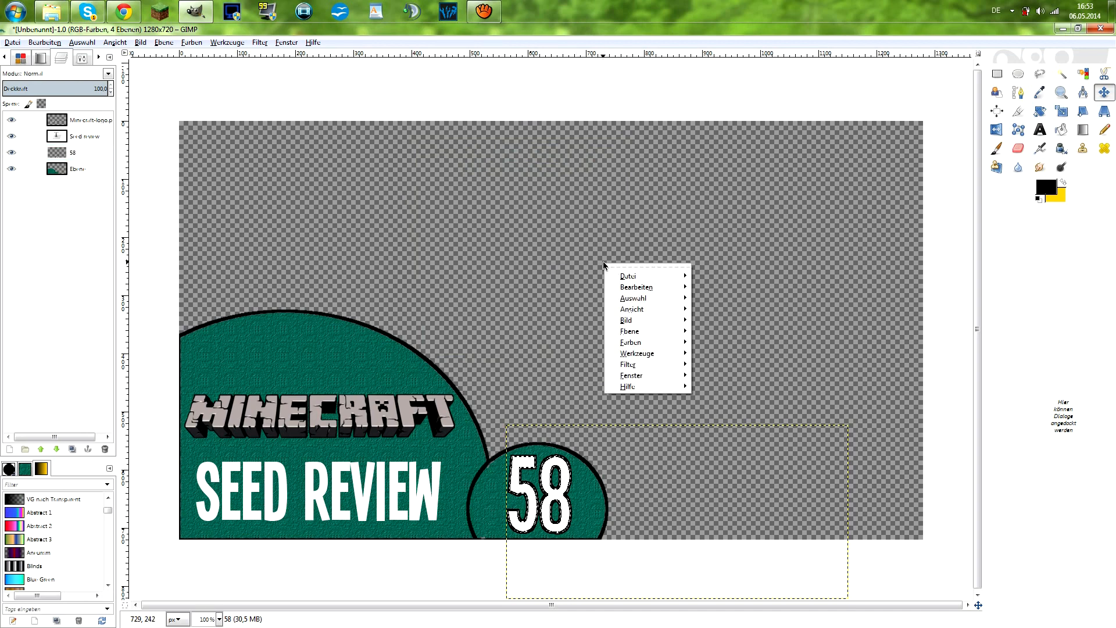
mouse_move(632, 298)
left_click(709, 317)
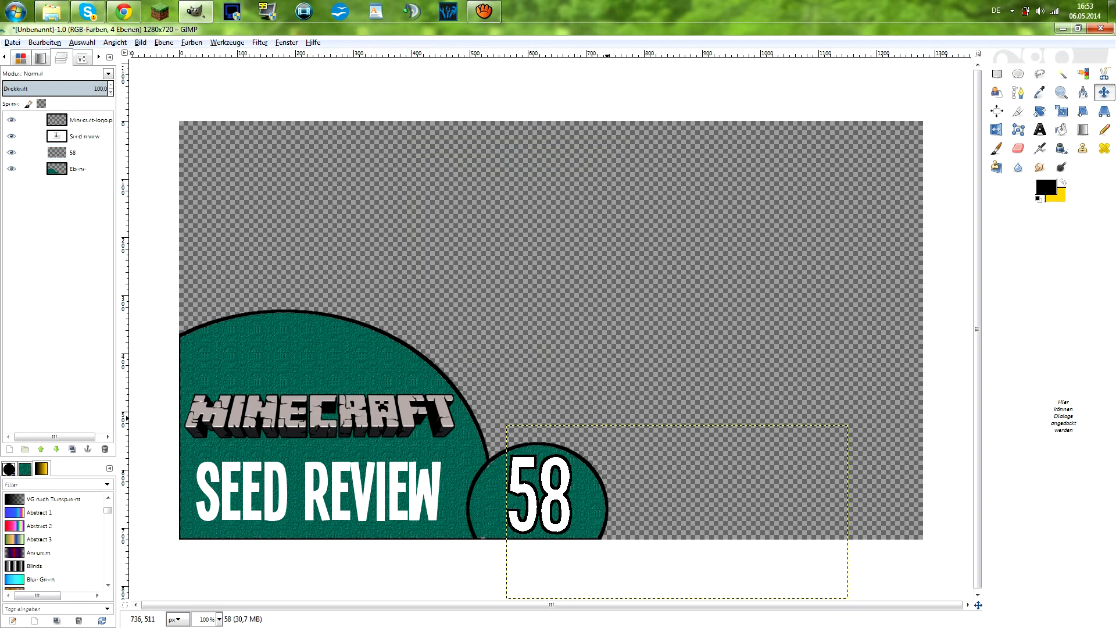
Step: Create a new text layer with the same text attributes from the outlined "58" layer
scroll(603, 418, "up", 4)
scroll(600, 415, "down", 6)
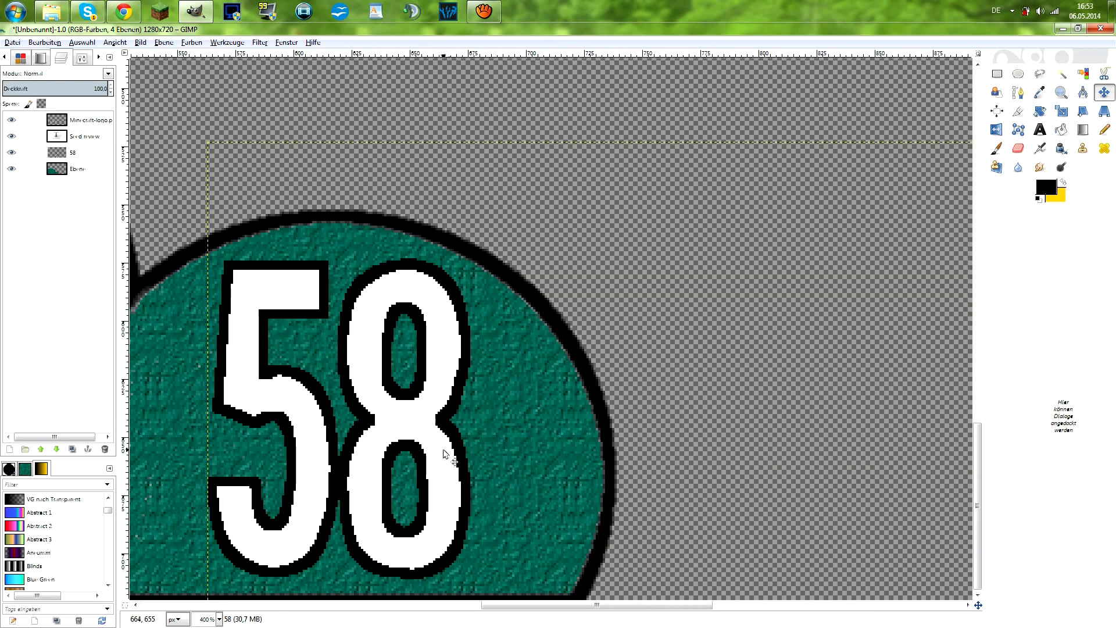
scroll(535, 379, "down", 2)
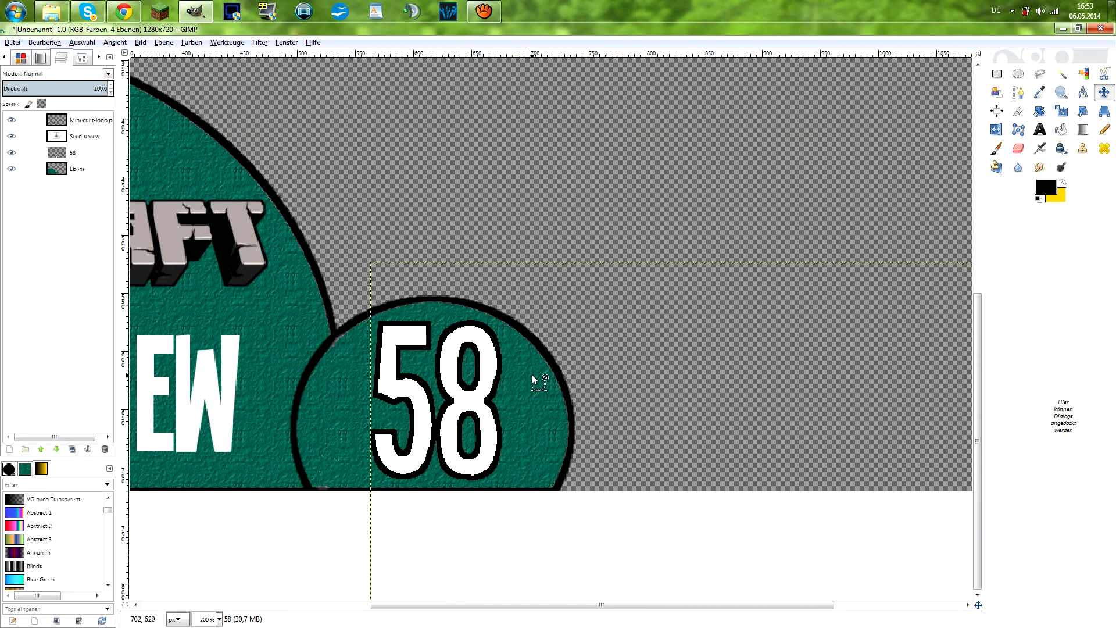
scroll(535, 379, "up", 2)
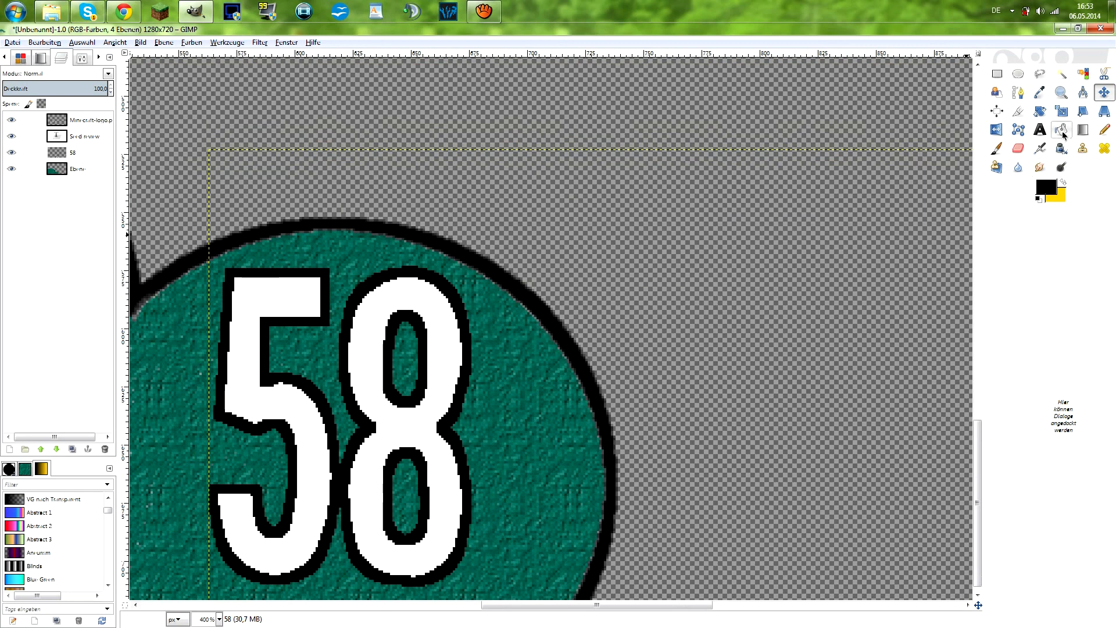
left_click(1041, 133)
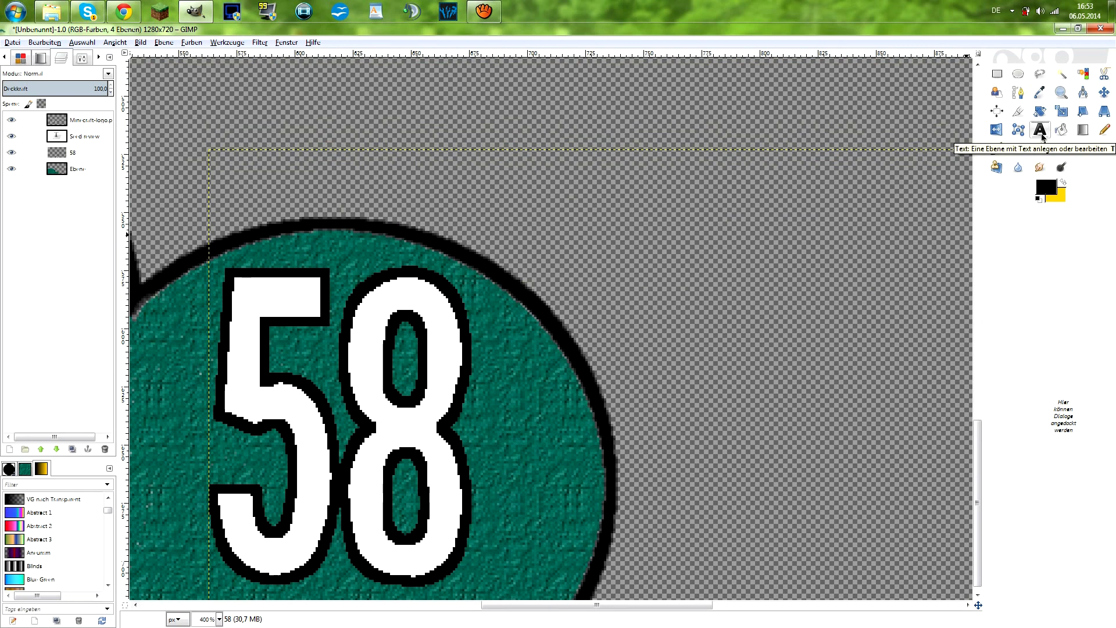
left_click(313, 356)
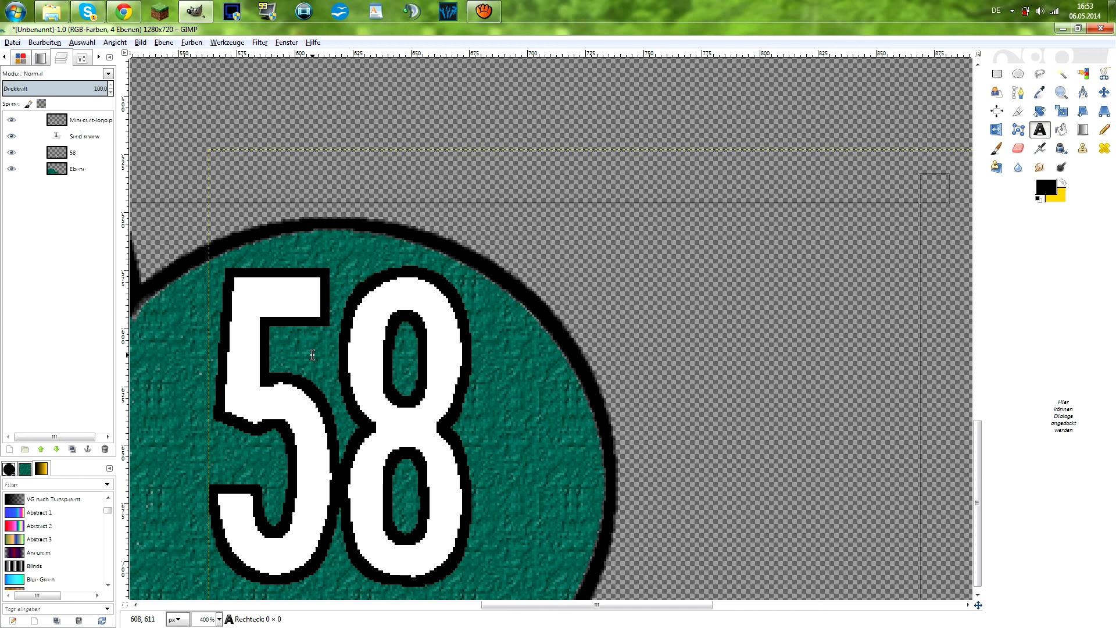
scroll(312, 355, "down", 6)
scroll(312, 360, "up", 2)
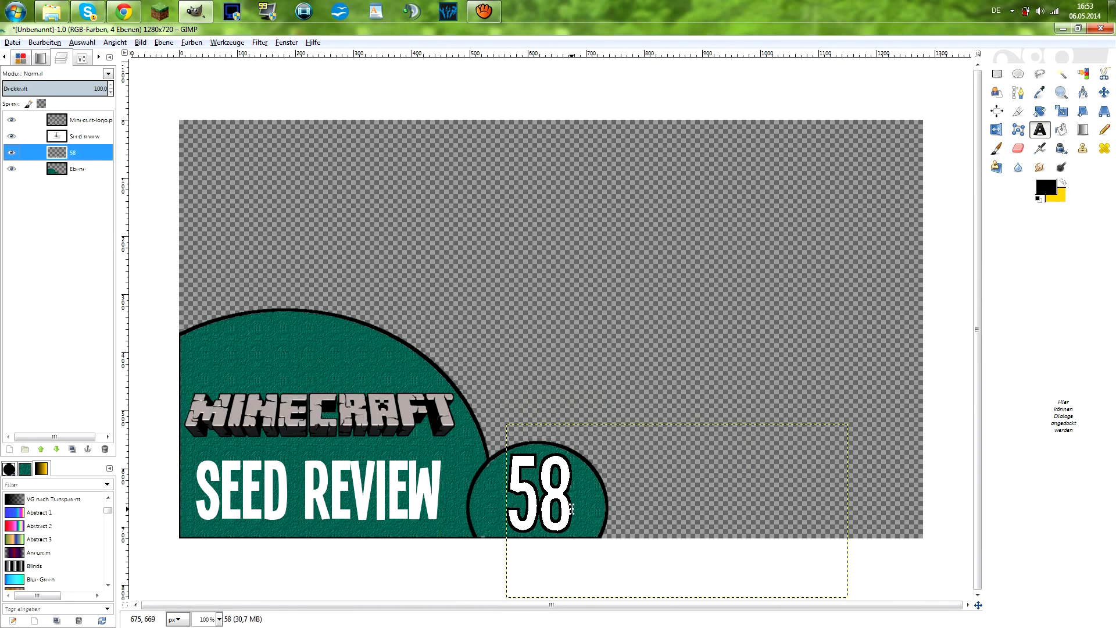
left_click(575, 506)
left_click(768, 497)
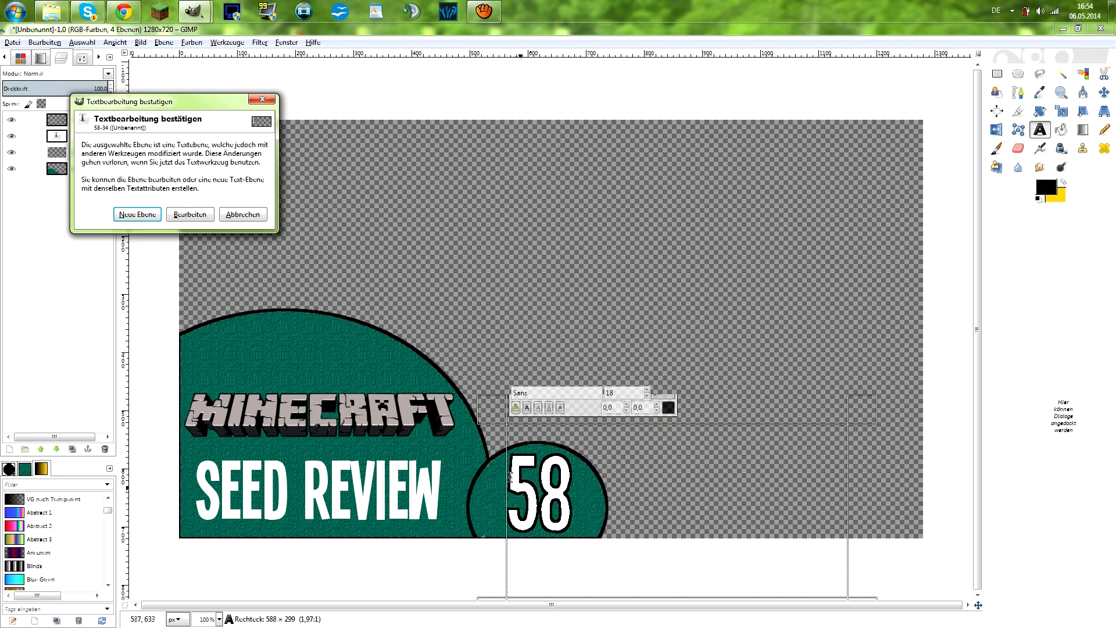
left_click(135, 215)
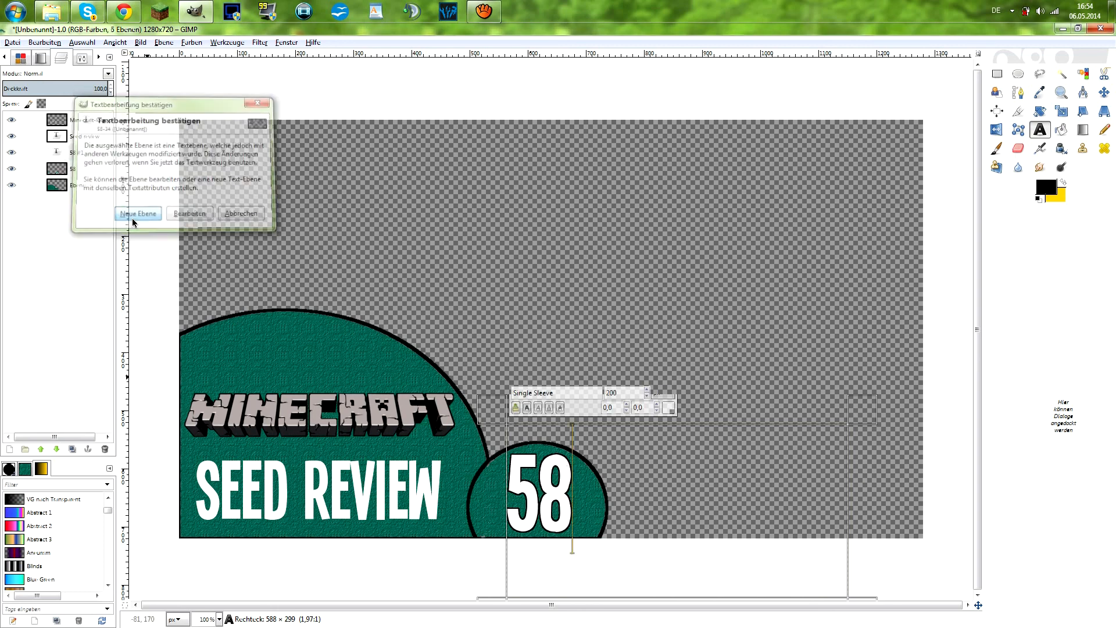
Step: Finish editing the new "58" text and examine its edges against the black outline, up close and in the whole thumbnail
scroll(698, 473, "up", 3)
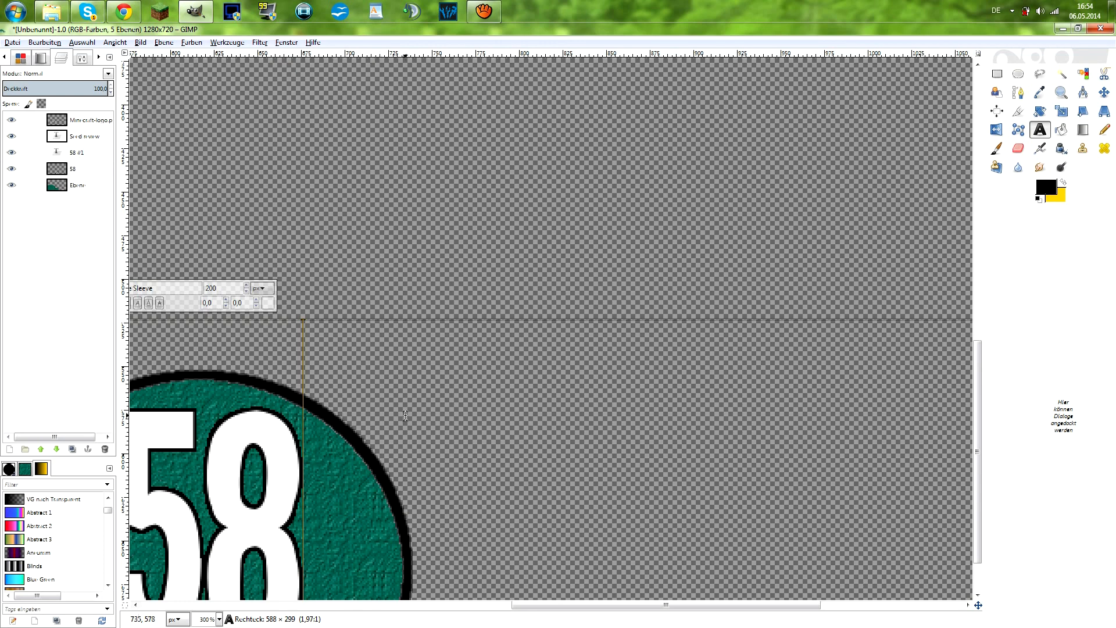
scroll(406, 417, "down", 4)
scroll(542, 433, "up", 1)
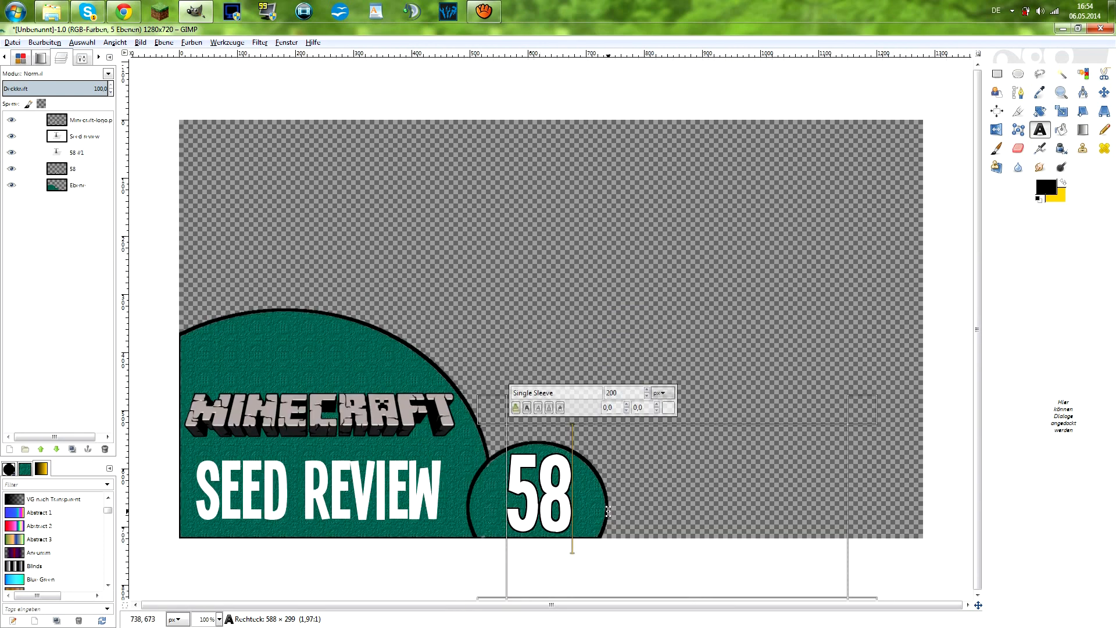
scroll(608, 511, "up", 5)
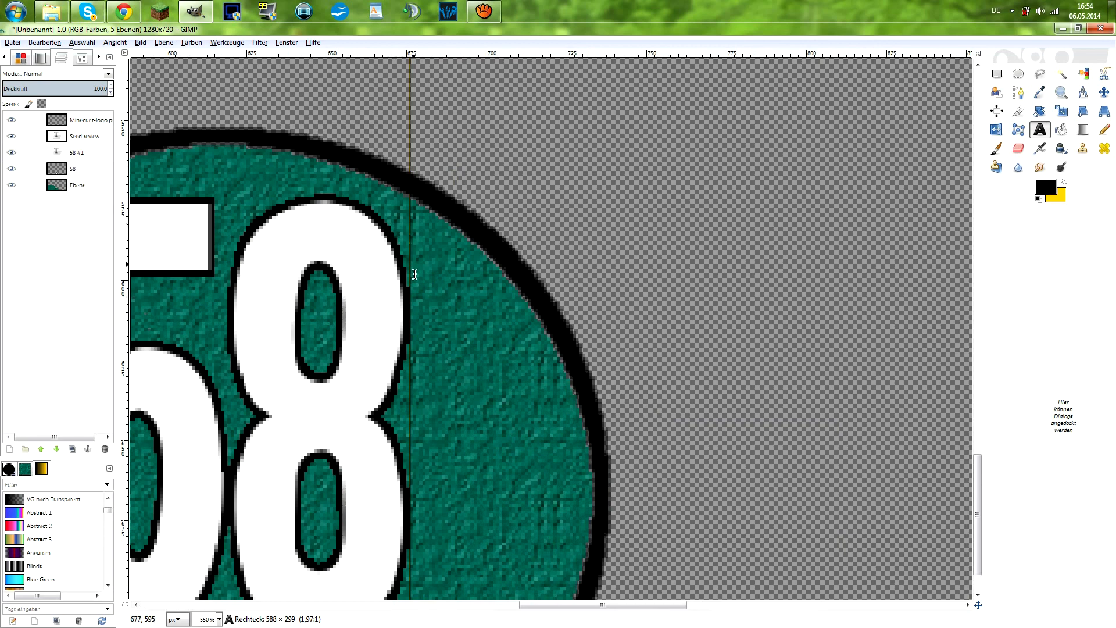
scroll(399, 296, "down", 10)
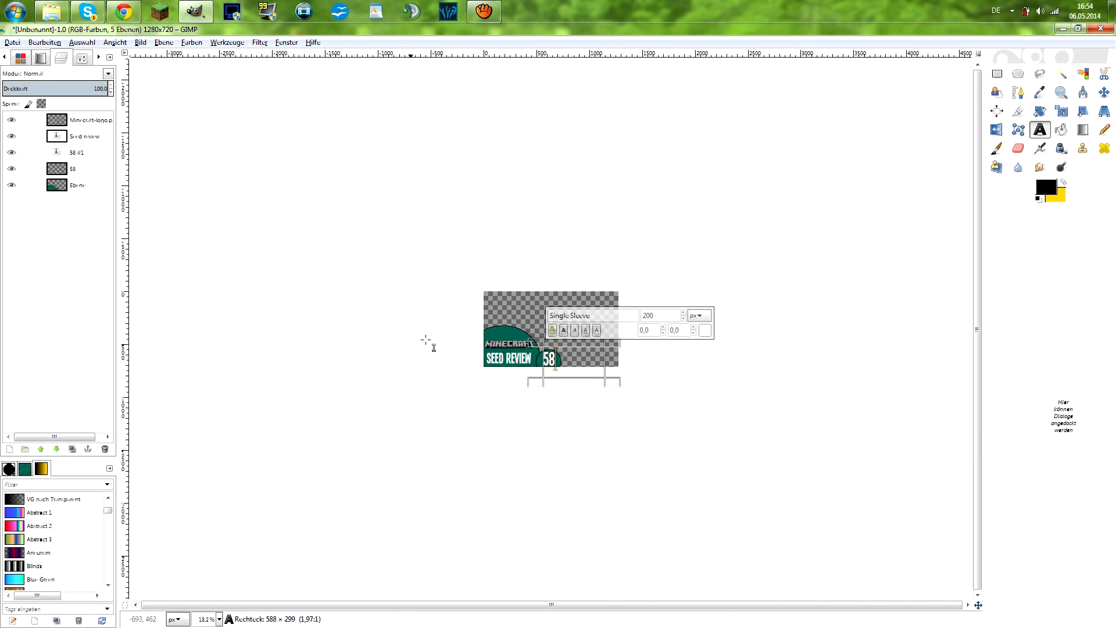
left_click(689, 399)
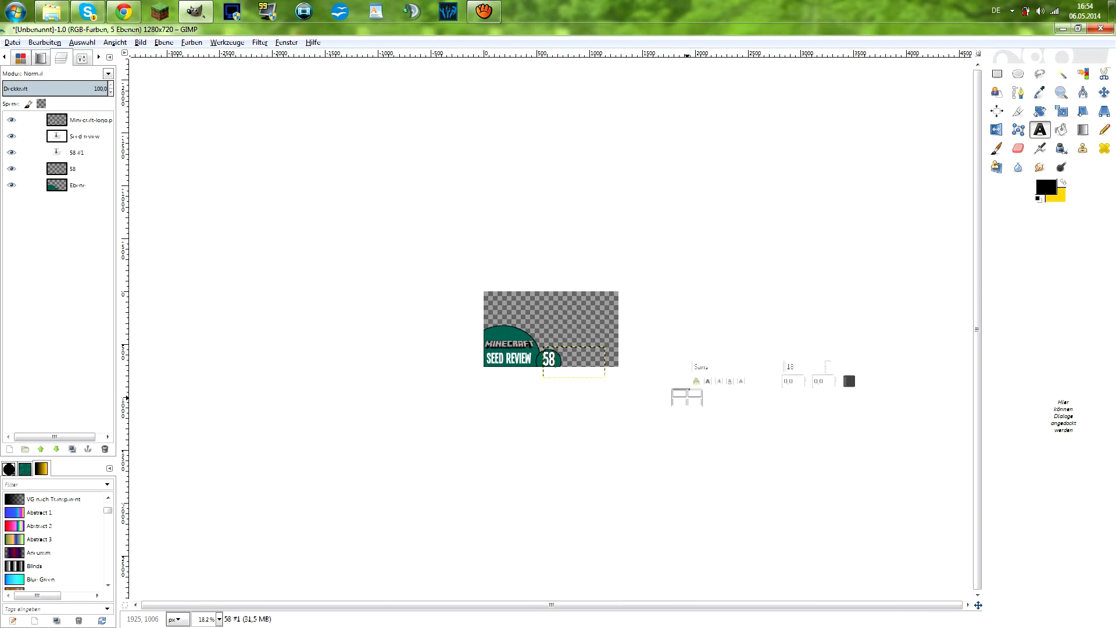
left_click(72, 186)
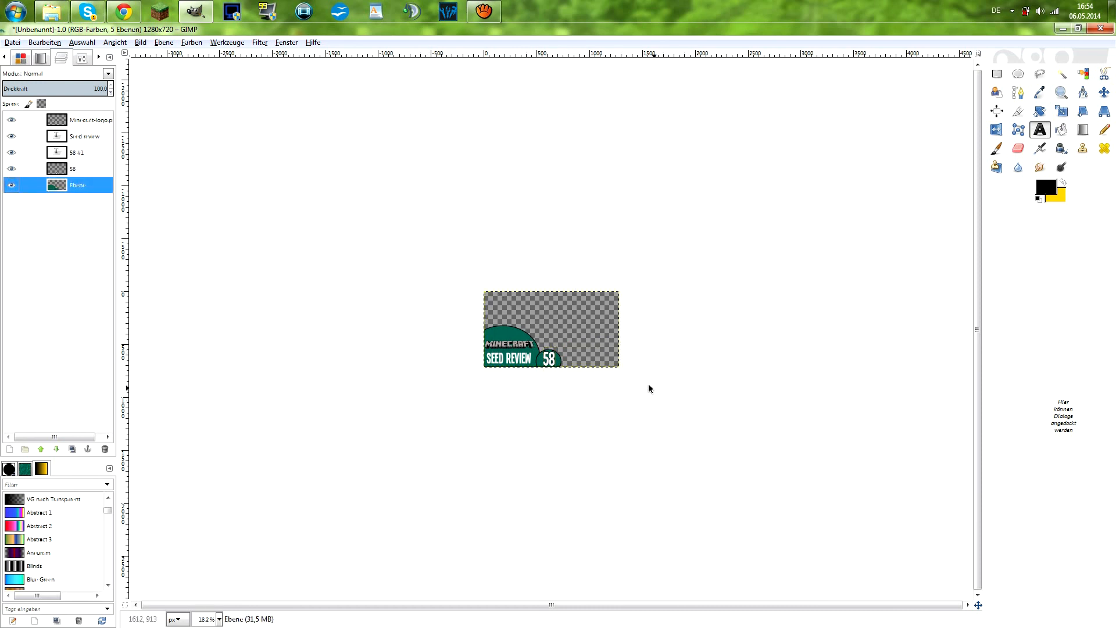
key("plus")
key("plus")
key("plus")
key("plus")
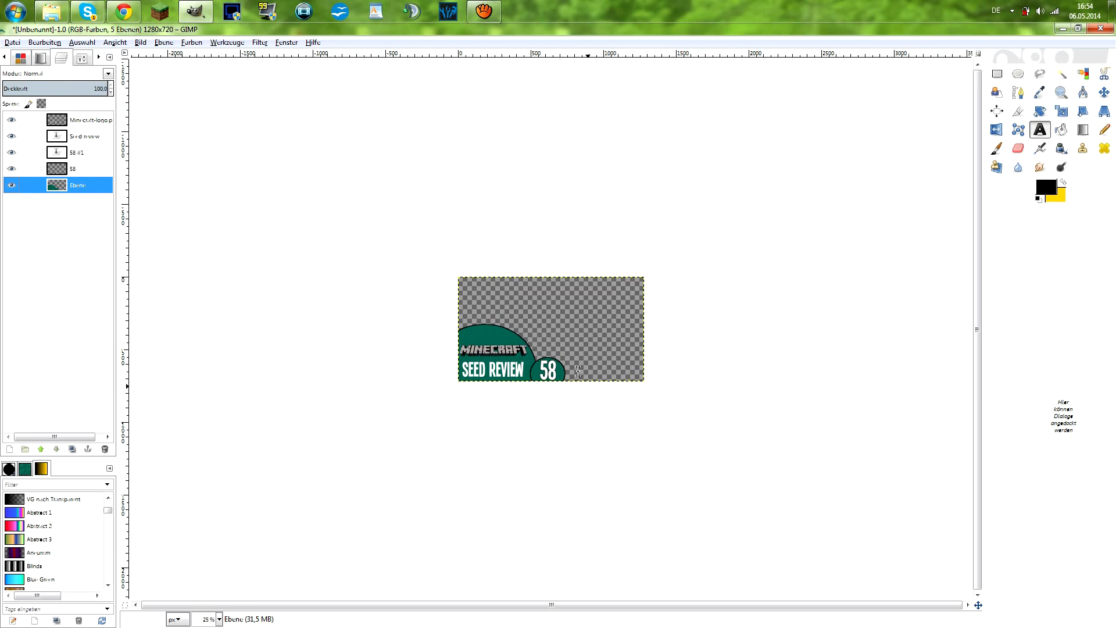
key("plus")
key("plus")
key("minus")
key("minus")
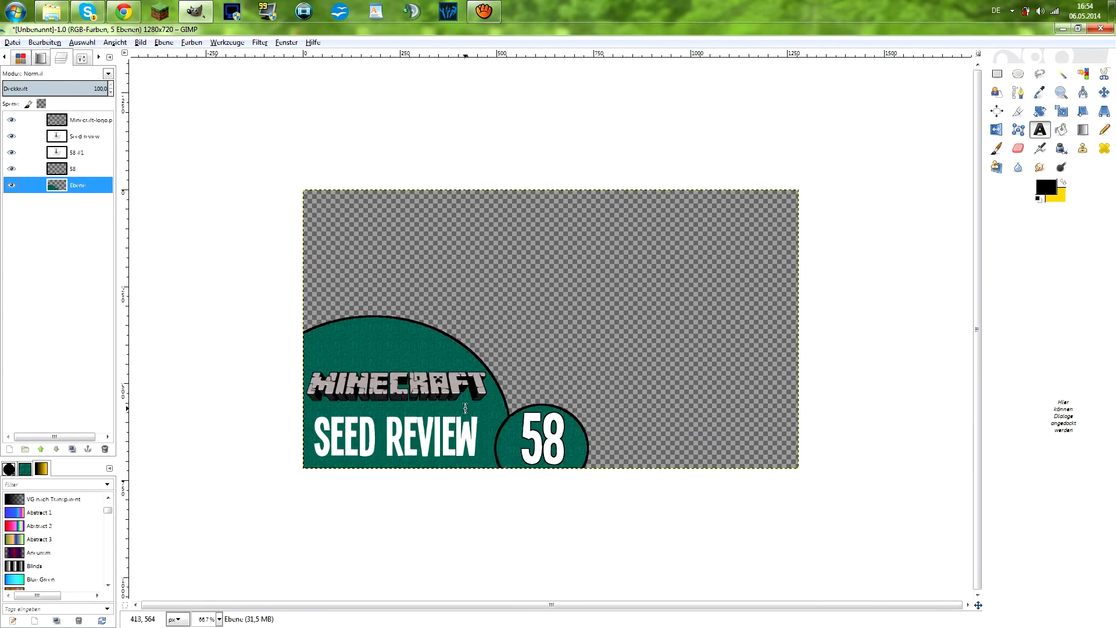
key("1")
Step: Select the letter shapes of the "Seed review" layer from its alpha channel and stroke them with a solid black 4 px line
right_click(83, 138)
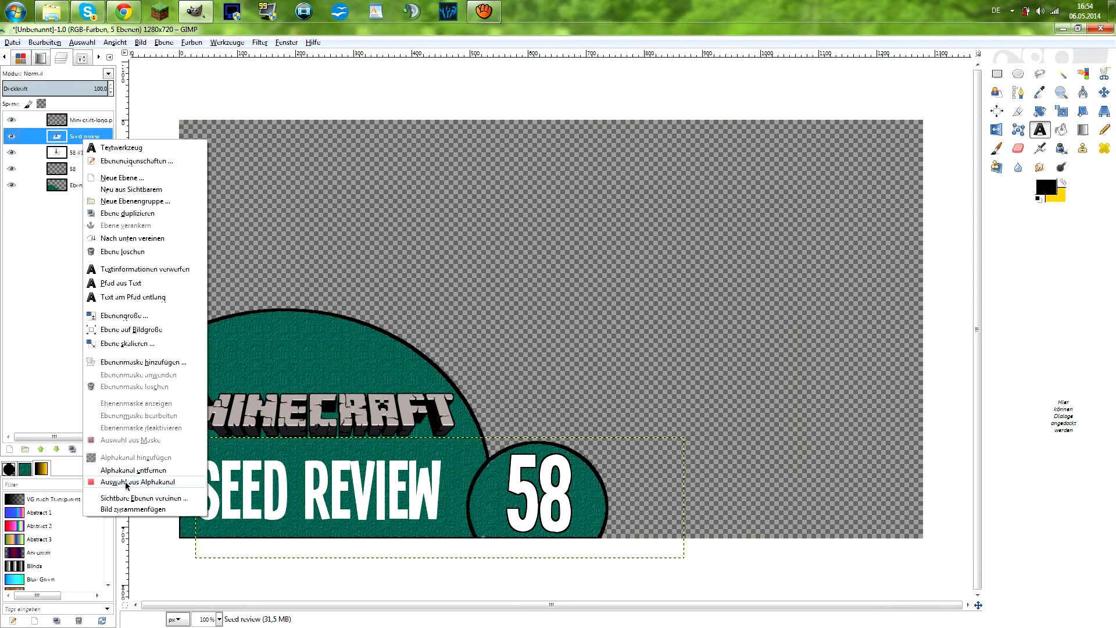
left_click(169, 481)
left_click(40, 43)
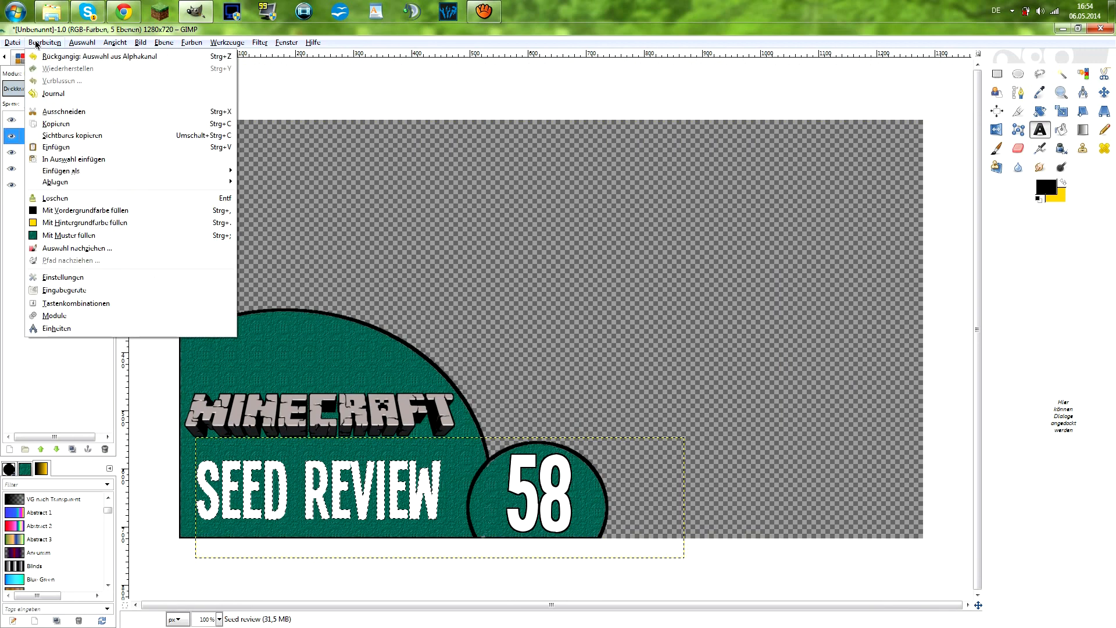
left_click(82, 248)
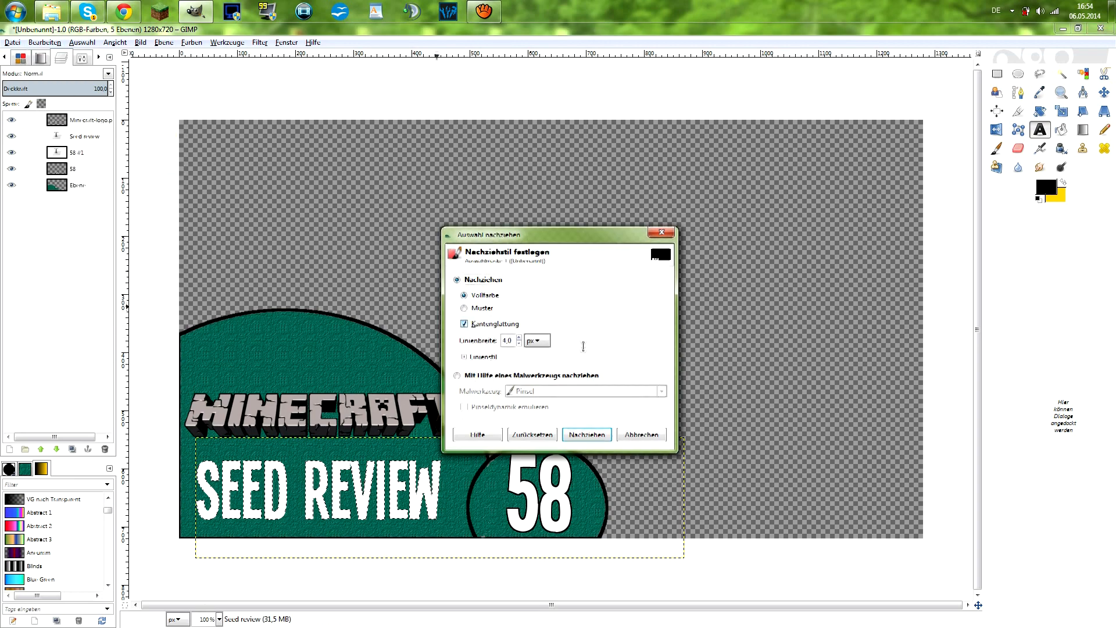
left_click(584, 432)
Step: Create a new text layer with the same text attributes from the outlined "Seed review" layer and clear the selection
left_click(407, 511)
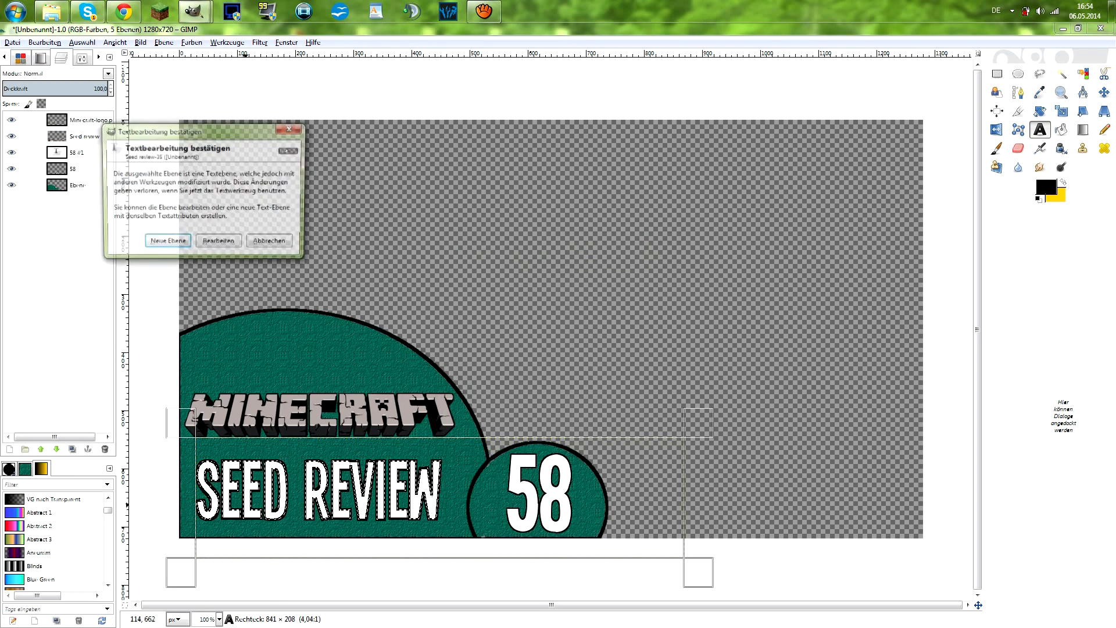
left_click(153, 244)
right_click(346, 236)
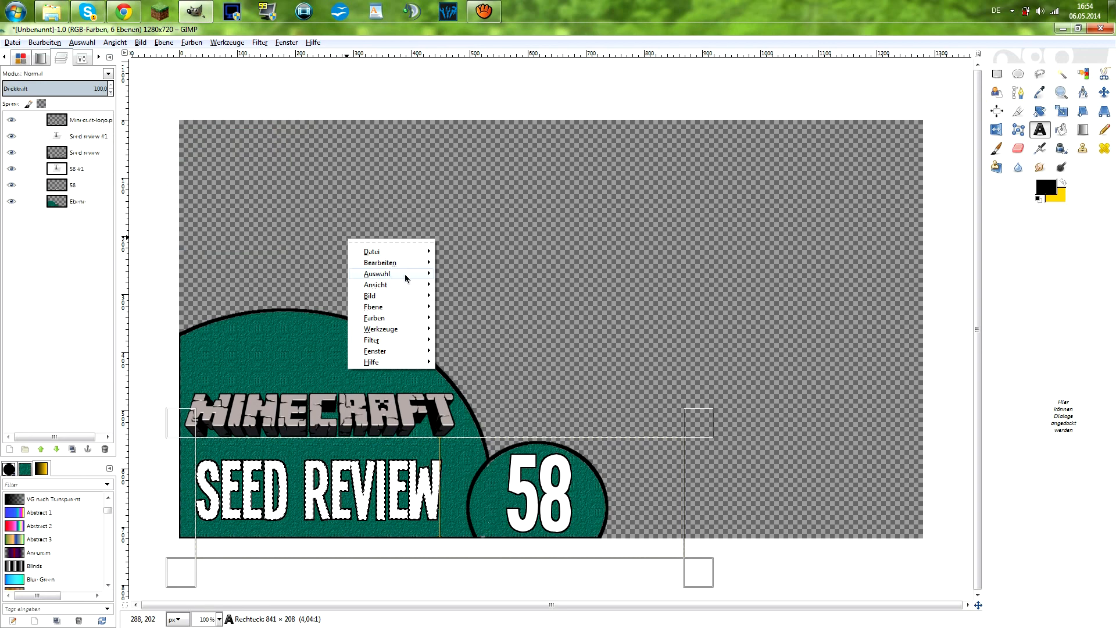
mouse_move(407, 274)
left_click(484, 296)
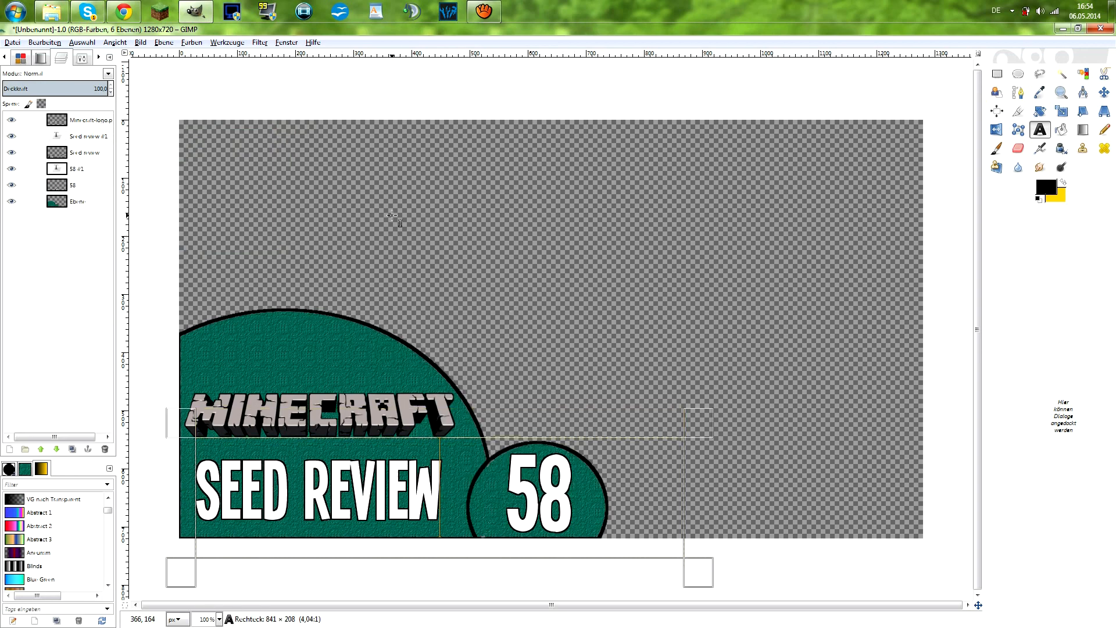
Step: Undo the deselection, the new text layer and the black stroke on "Seed review", and clear the letter selection
key("ctrl+z")
key("ctrl+z")
key("ctrl+z")
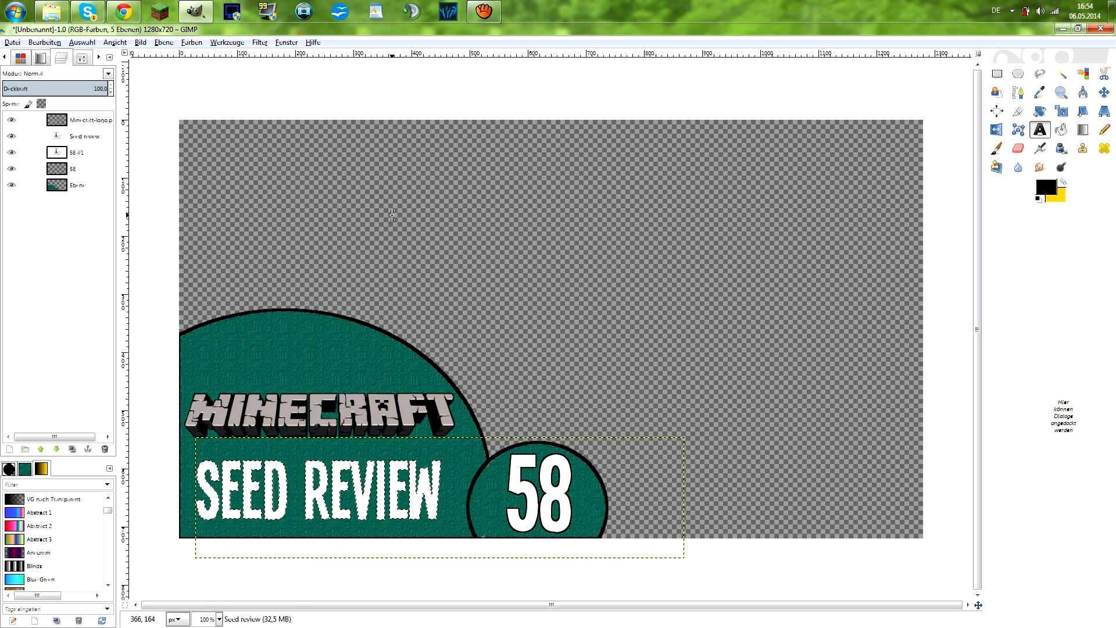
right_click(379, 255)
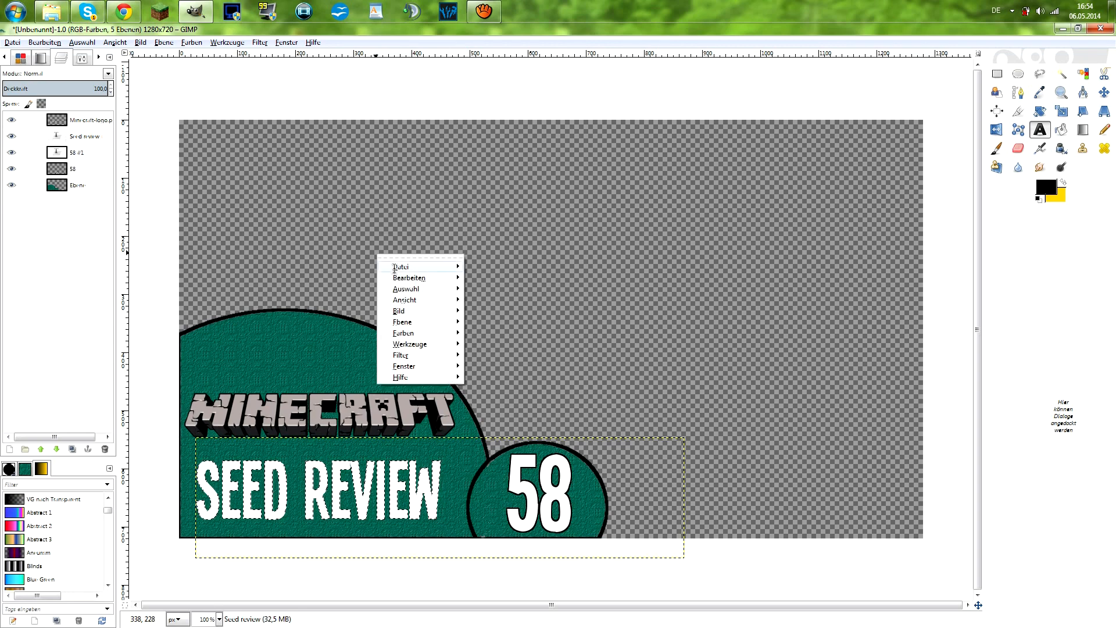
mouse_move(430, 288)
left_click(497, 311)
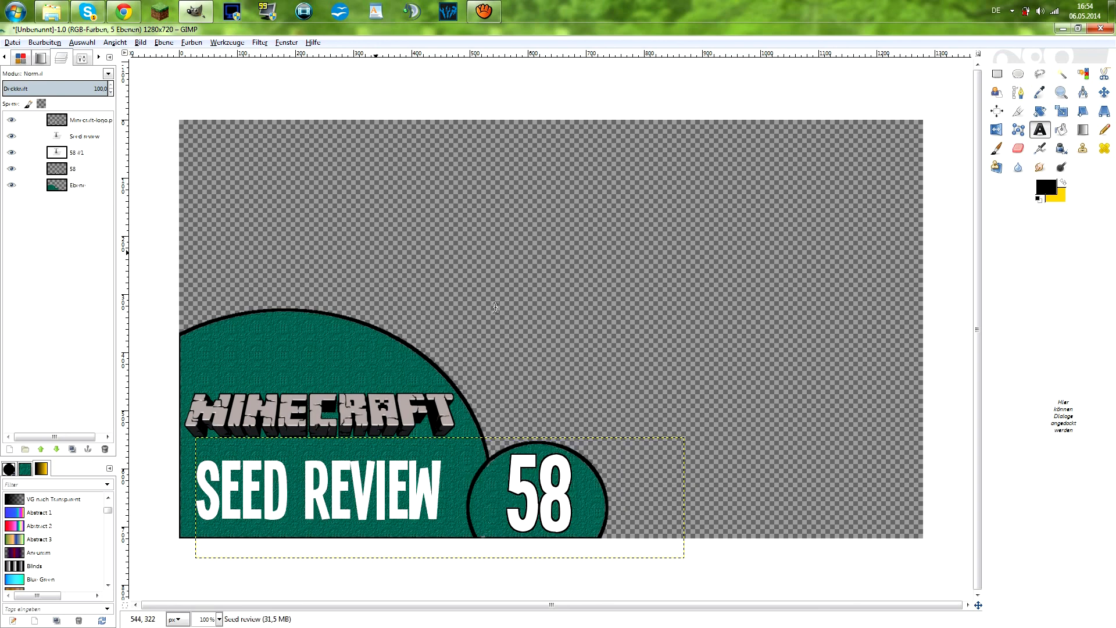
Step: Duplicate the white "Seed review" text layer
left_click(88, 137)
right_click(84, 141)
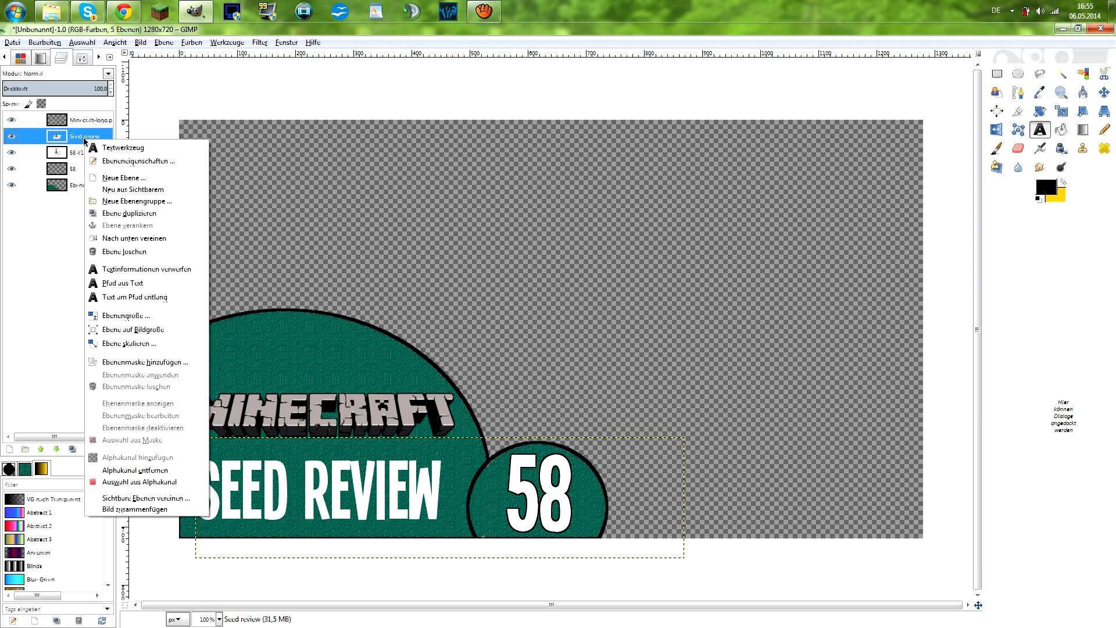
left_click(122, 214)
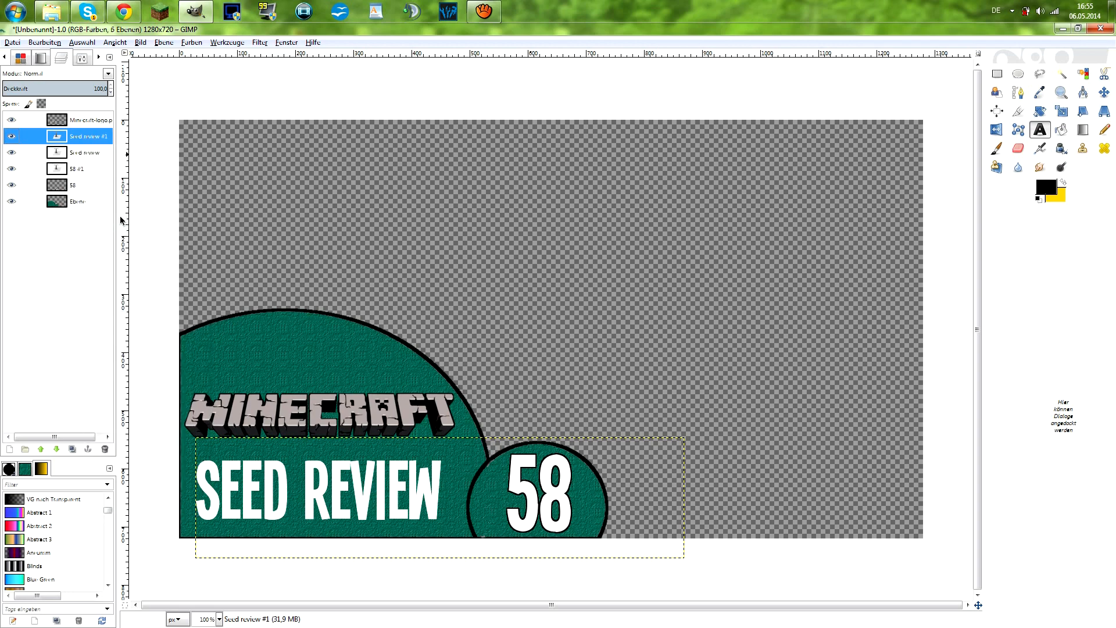
Step: Set the text colour of the upper "Seed review #1" copy to black
left_click(95, 154)
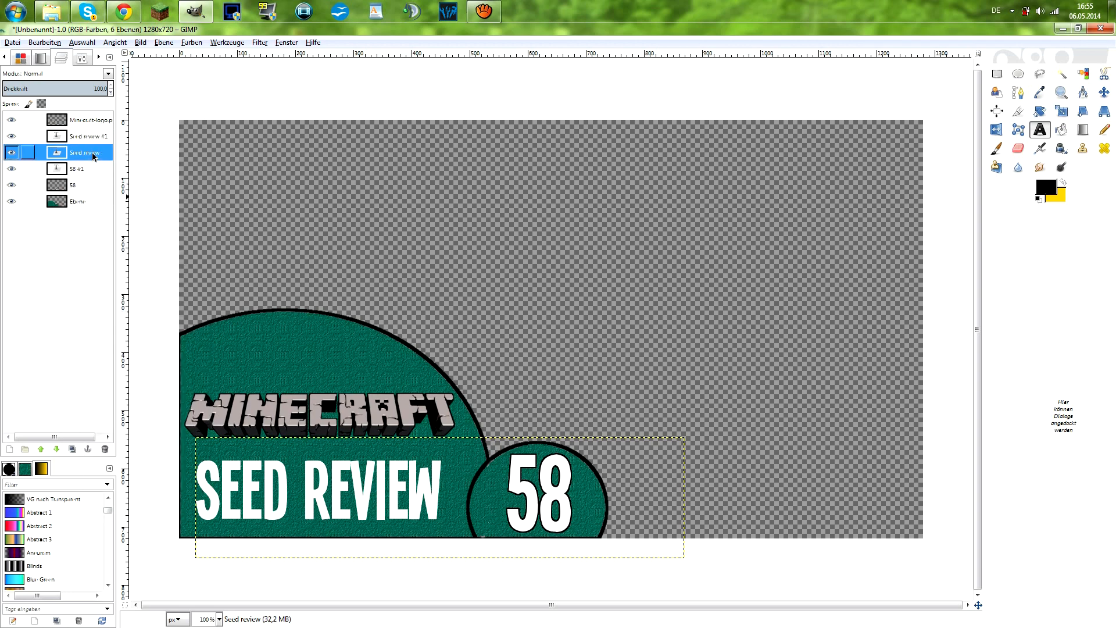
left_click(469, 486)
left_click_drag(469, 486, 192, 486)
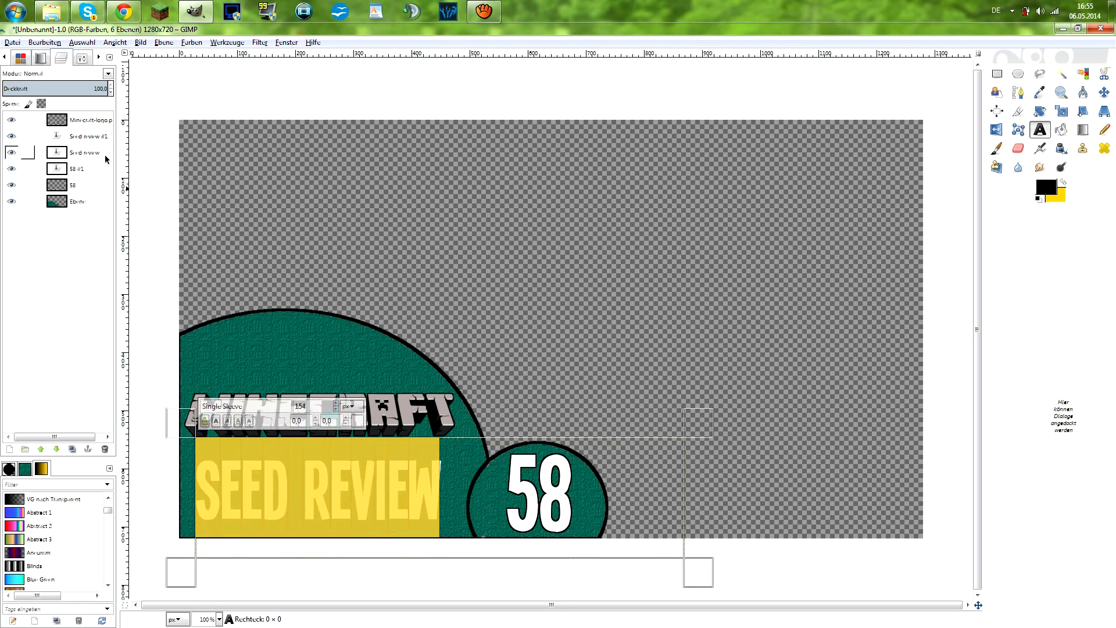
left_click(359, 421)
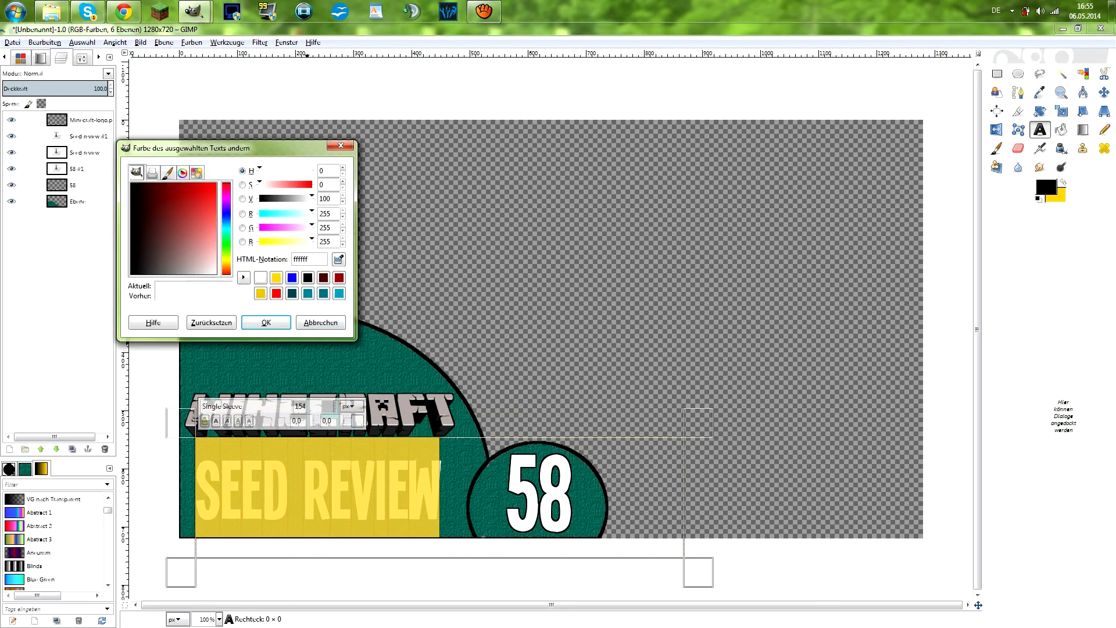
left_click(280, 320)
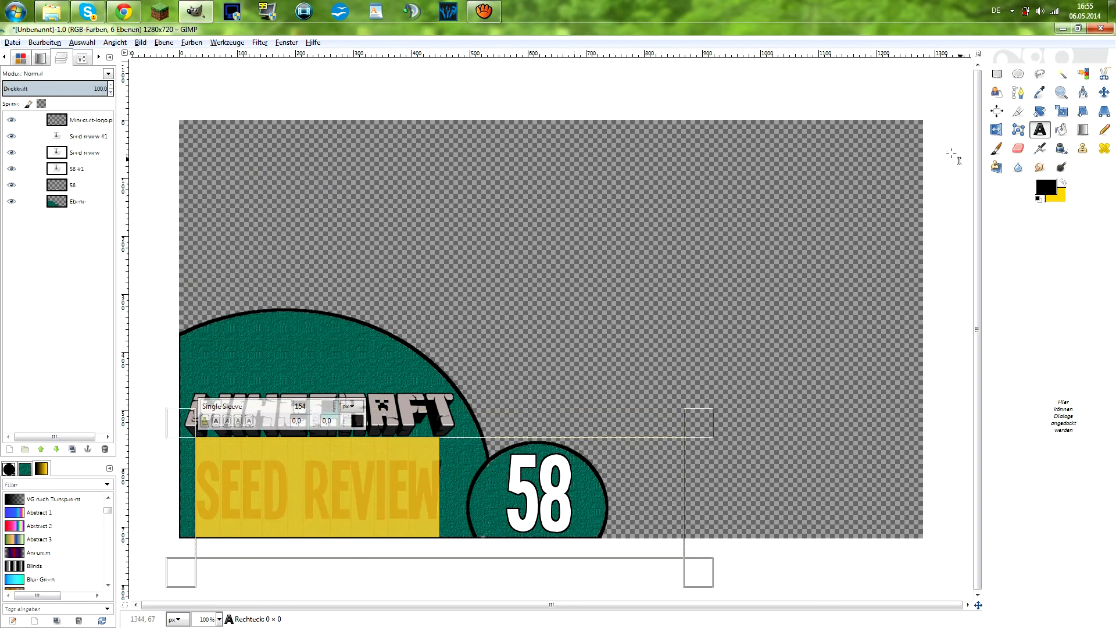
left_click(439, 495)
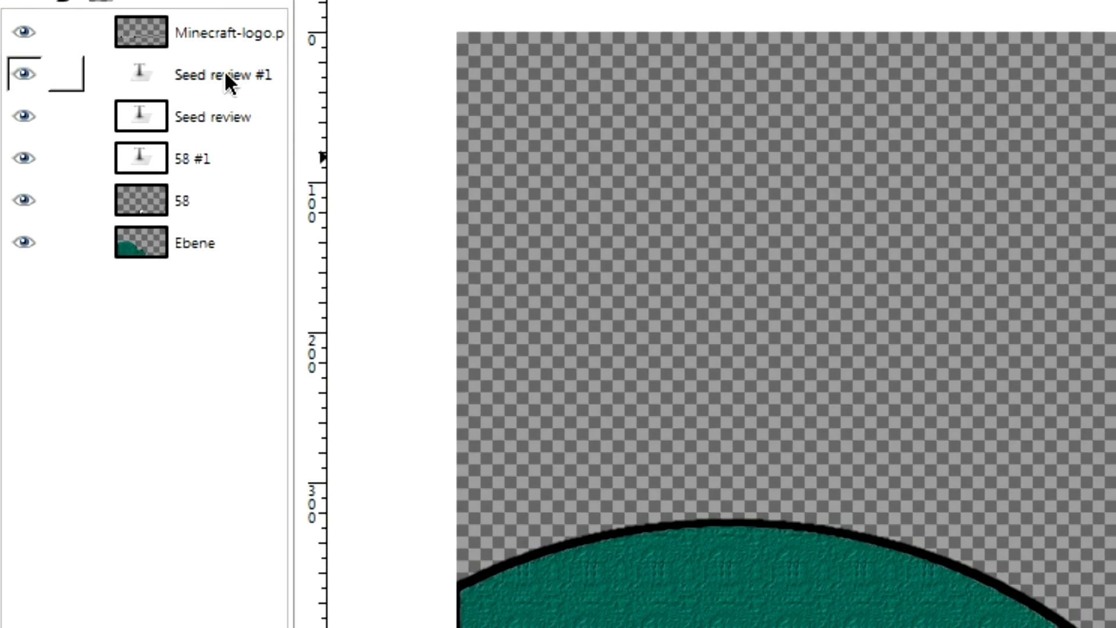
Step: Lower the black "Seed review #1" layer beneath the white "Seed review" layer in the layer stack
left_click(89, 136)
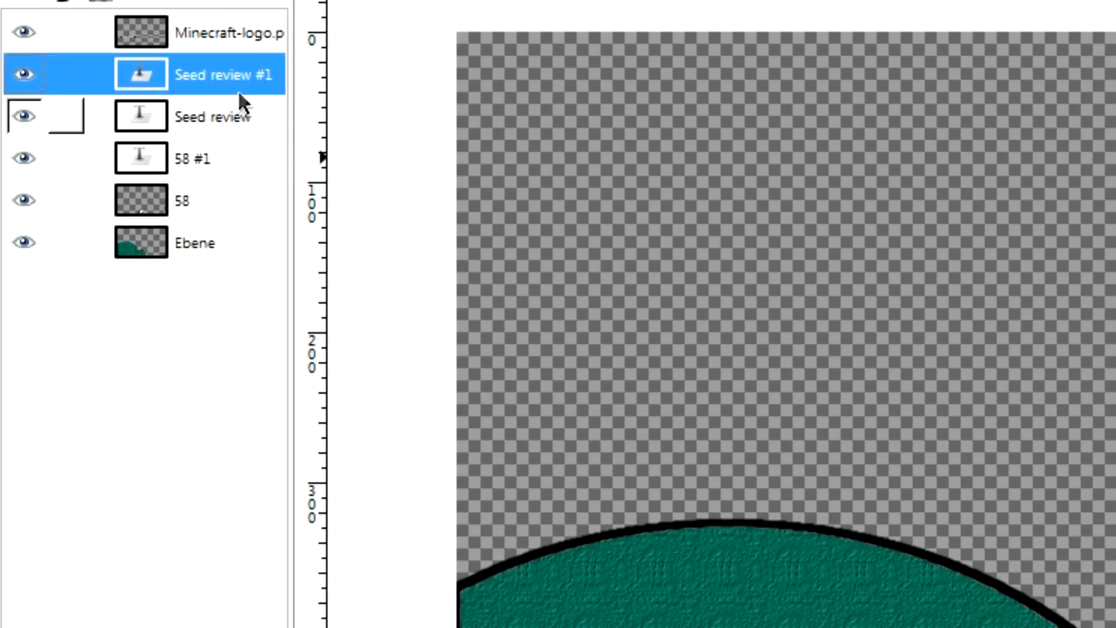
left_click_drag(210, 74, 183, 82)
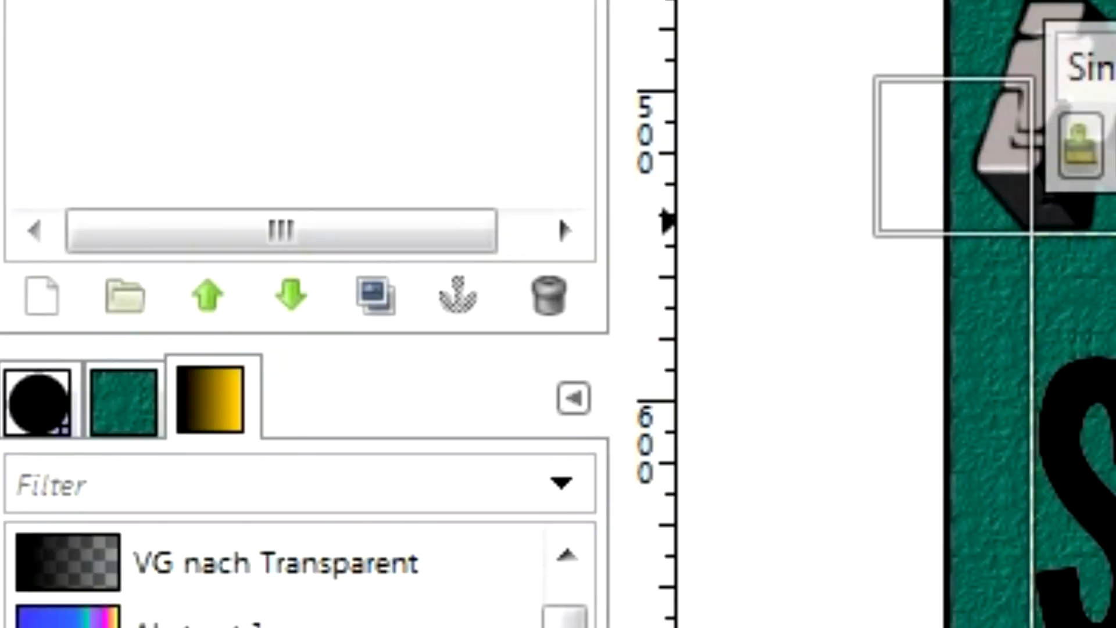
left_click(291, 297)
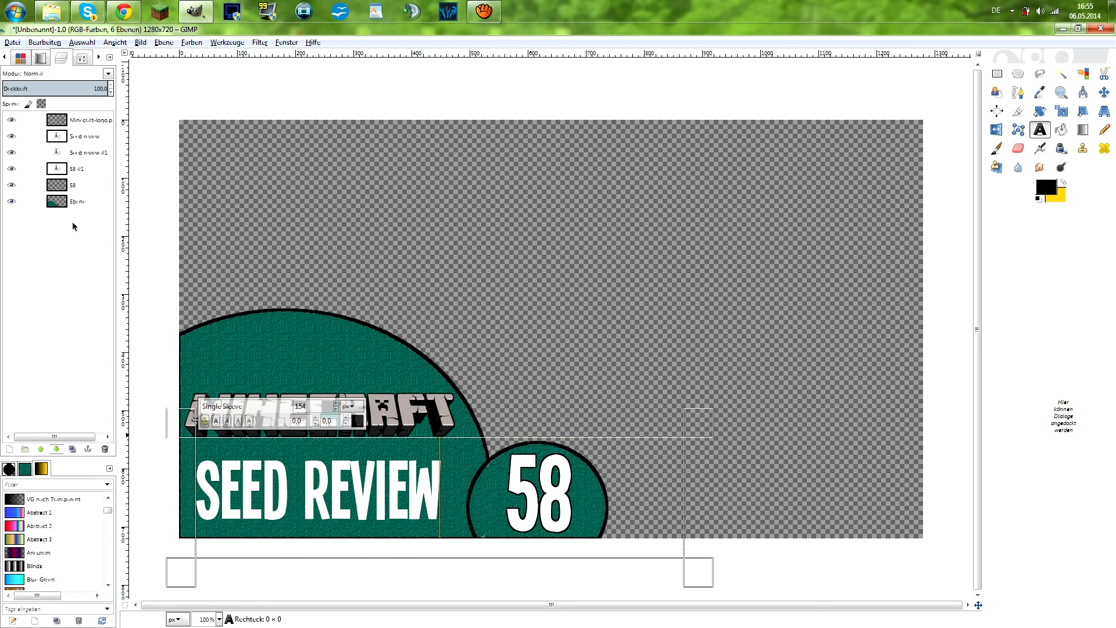
left_click(69, 139)
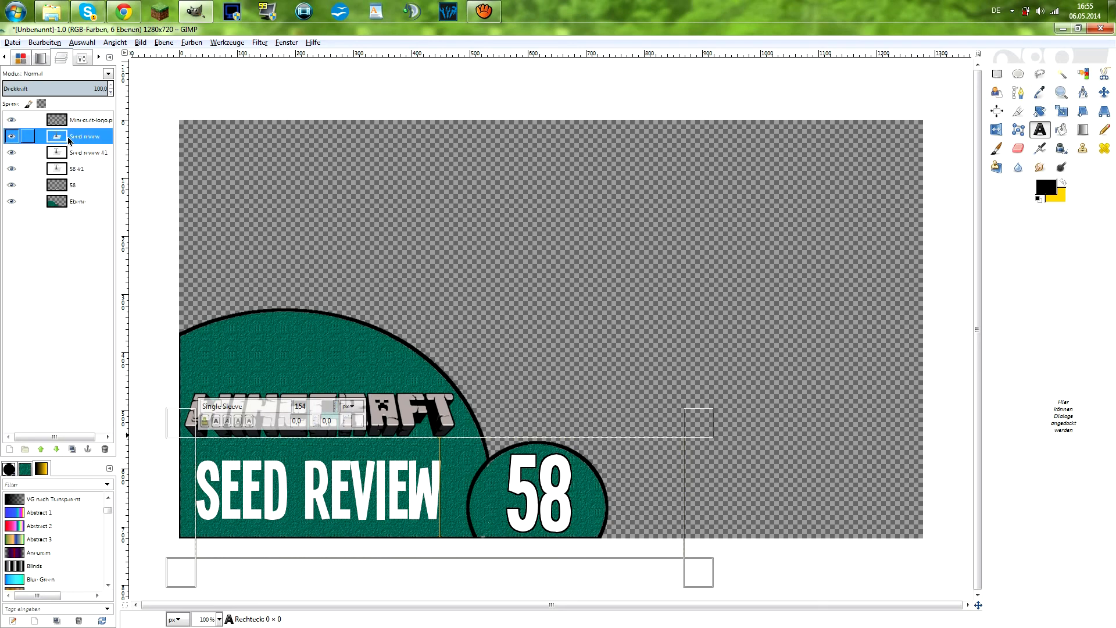
left_click(76, 154)
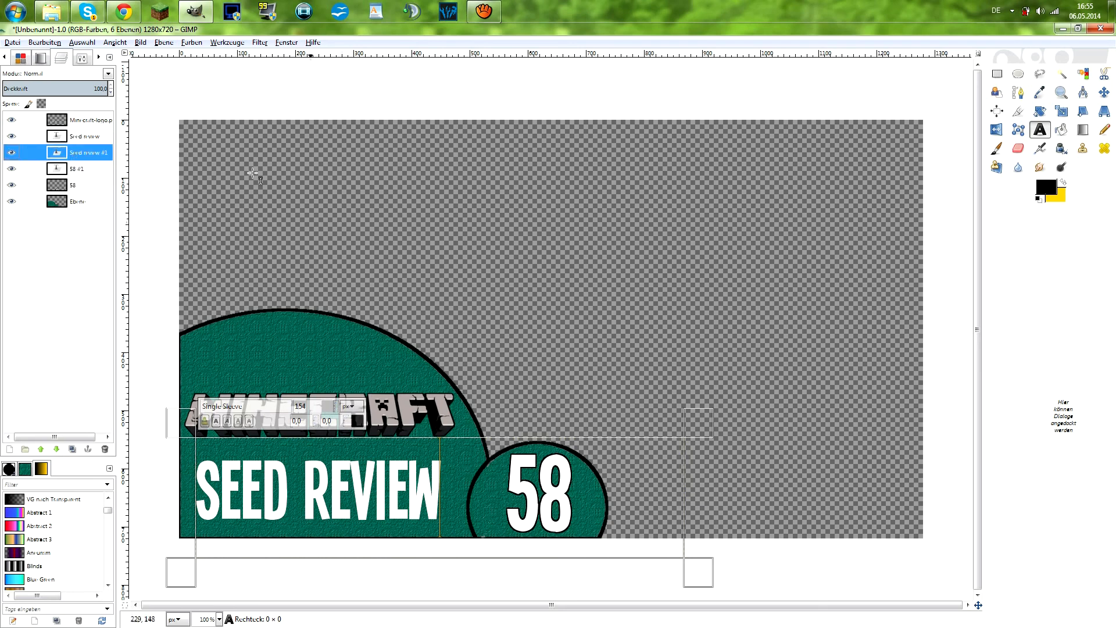
left_click(76, 138)
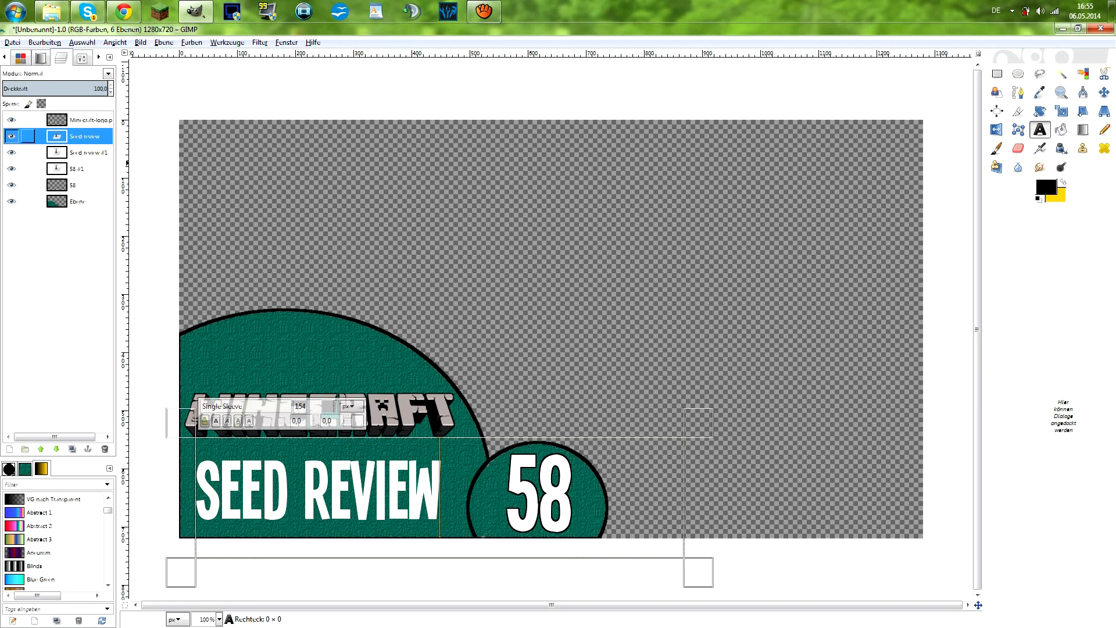
mouse_move(74, 186)
left_mouse_down()
mouse_move(69, 216)
mouse_move(78, 203)
left_mouse_up()
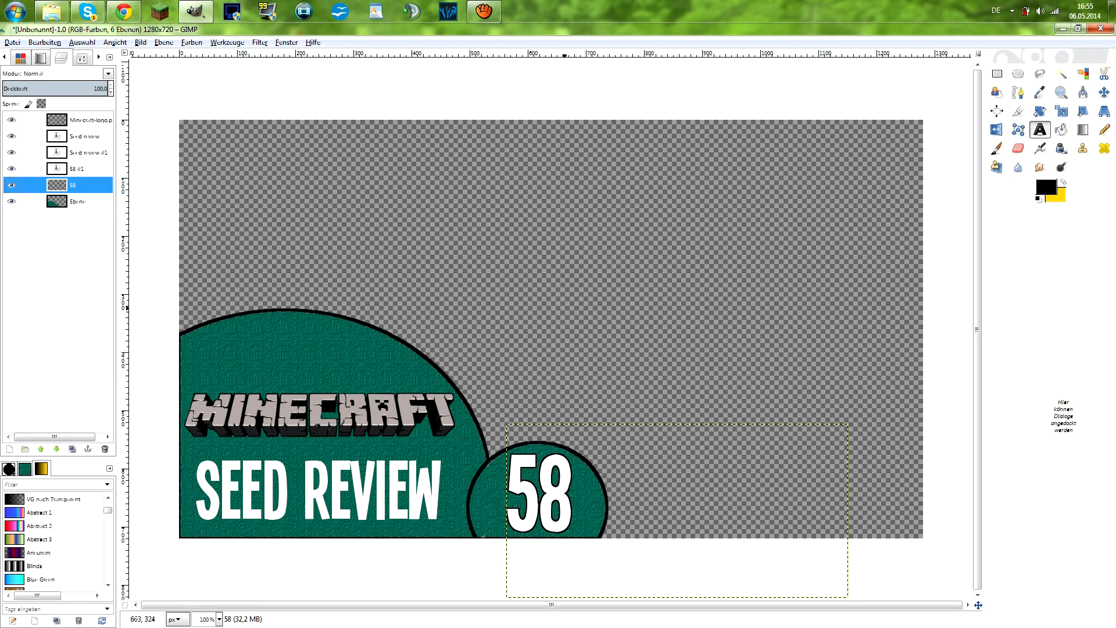
Step: Move the black "Seed review #1" text a few pixels right and slightly down to form a drop shadow
left_click(36, 152)
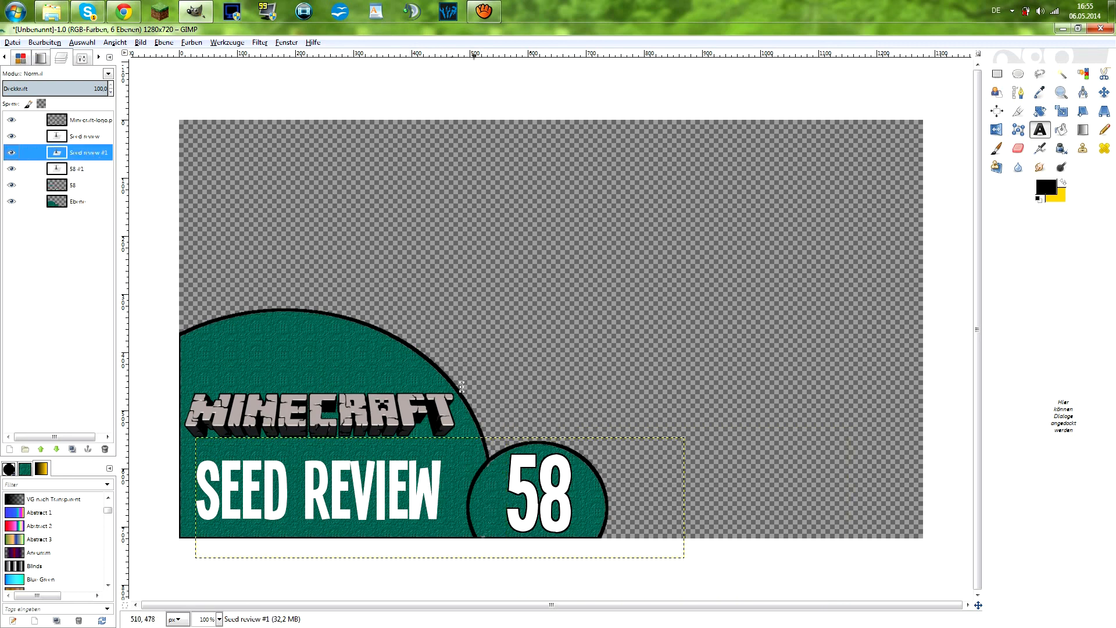
left_click(1103, 94)
left_click_drag(430, 473, 434, 474)
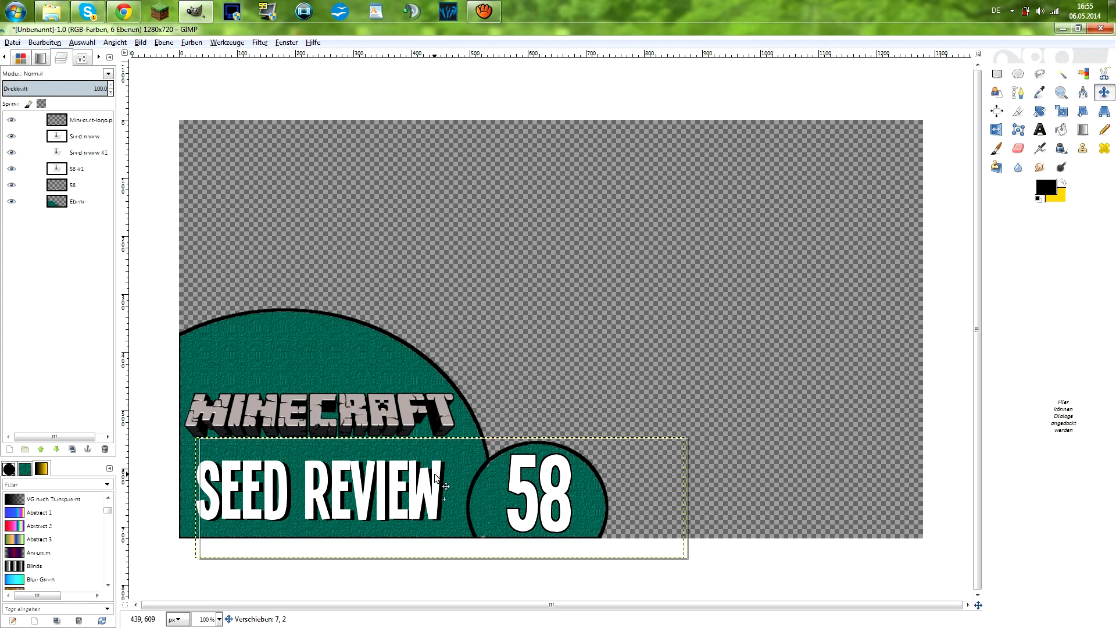
left_click_drag(435, 474, 434, 474)
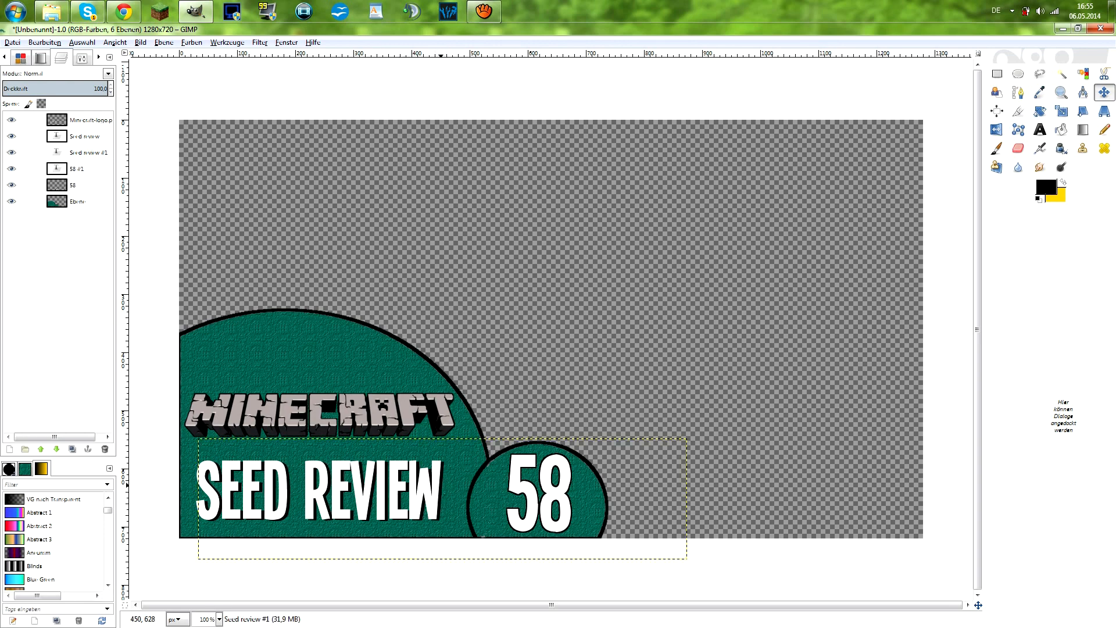
Step: Reduce the opacity of the black "Seed review #1" shadow layer to about 50 percent and check it in the whole thumbnail
scroll(441, 485, "up", 4)
scroll(440, 485, "down", 1)
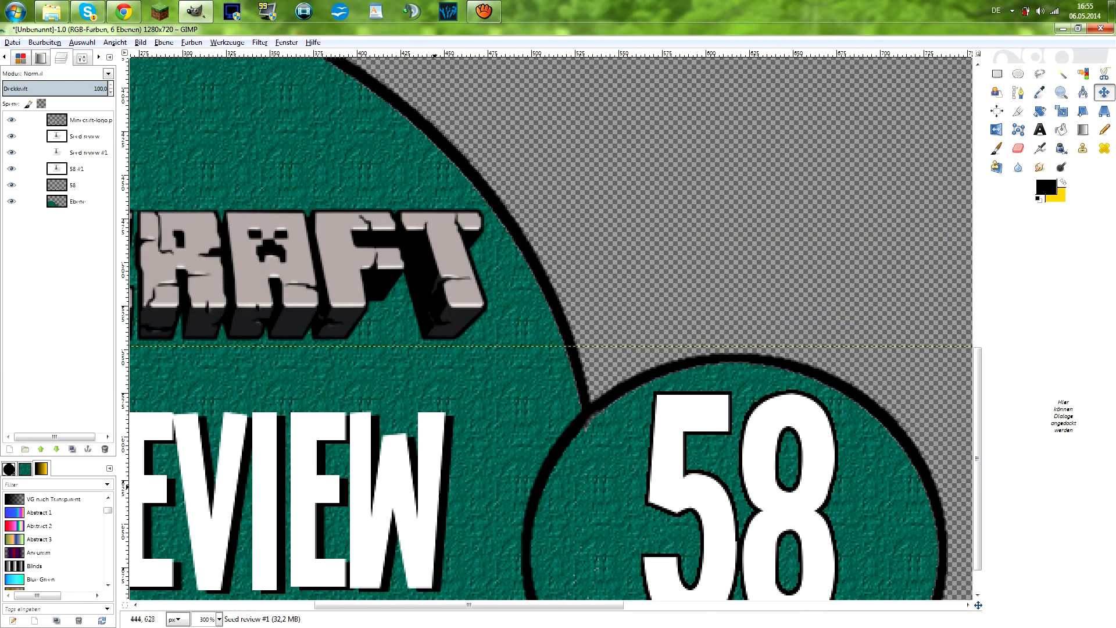
left_click_drag(578, 608, 414, 608)
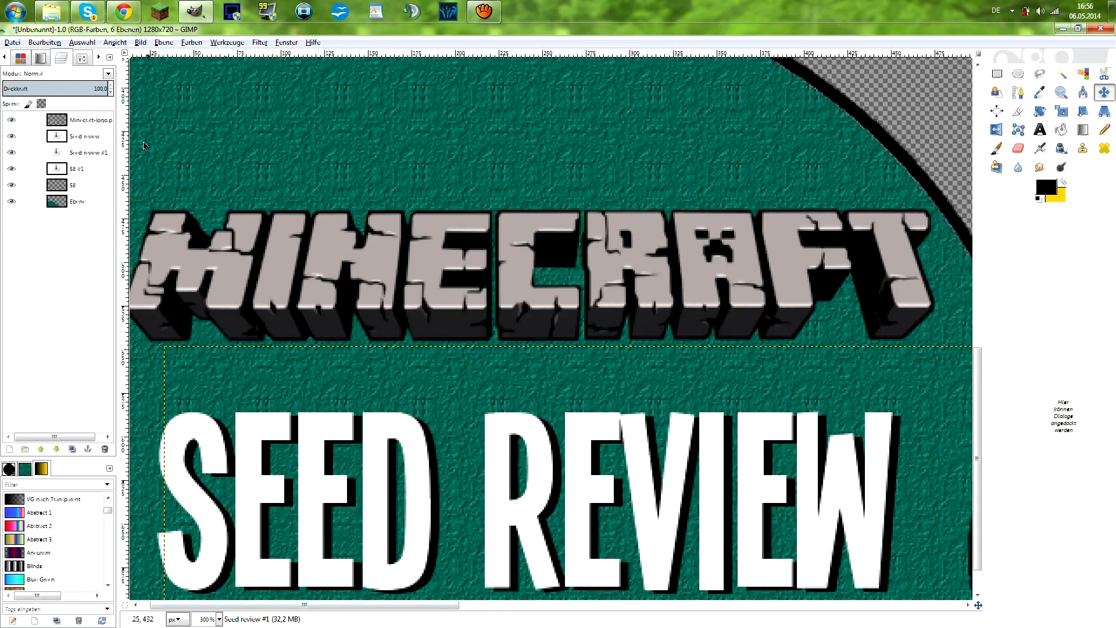
left_click(56, 86)
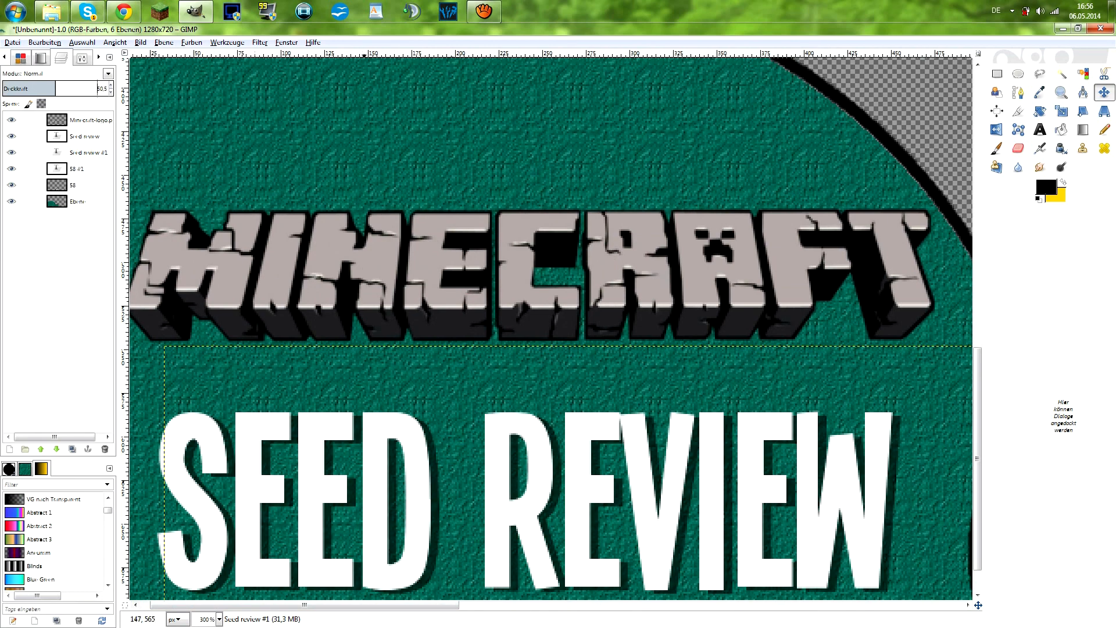
key("1")
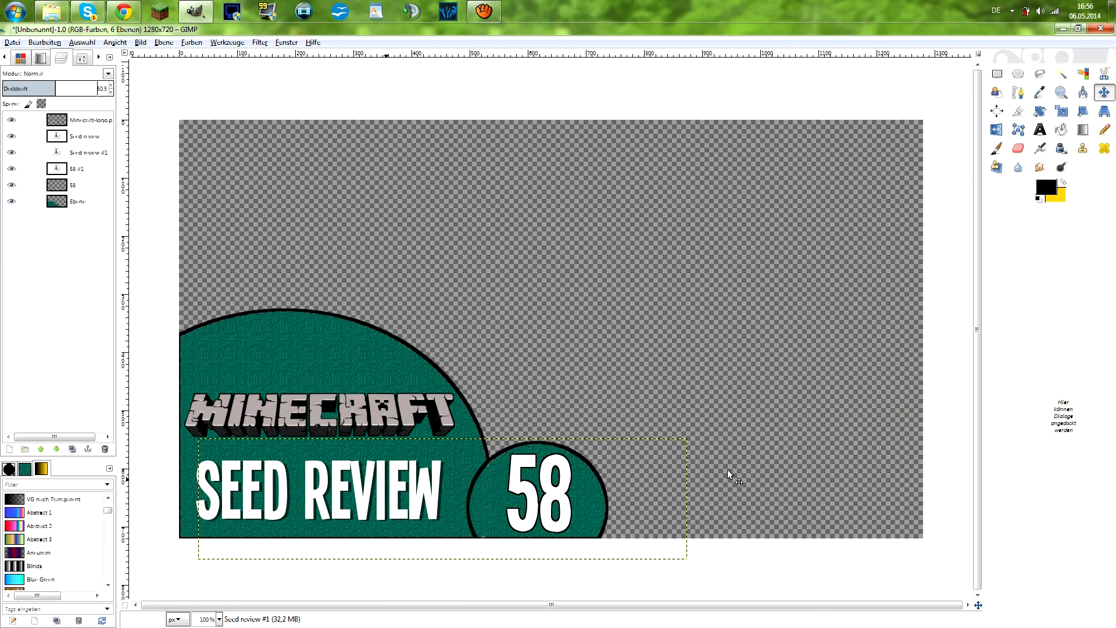
key("minus")
key("1")
Step: Insert the Minecraft screenshot 2014-04-25_22.49.07.png as a new layer and lower it beneath the "Ebene" circle layer
left_click(75, 204)
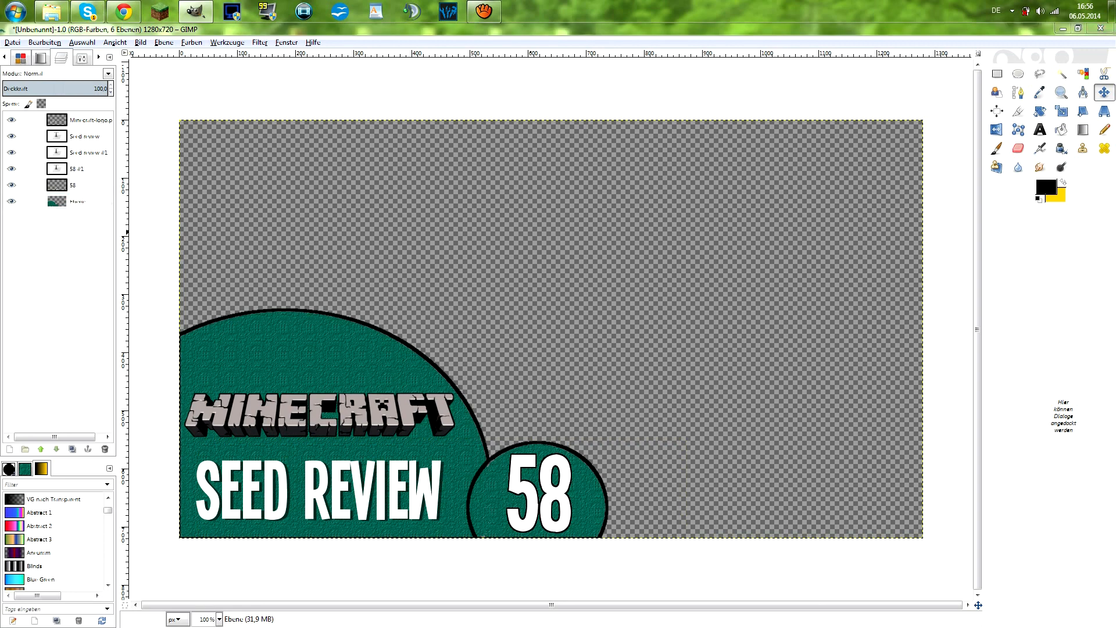
left_click_drag(602, 347, 597, 328)
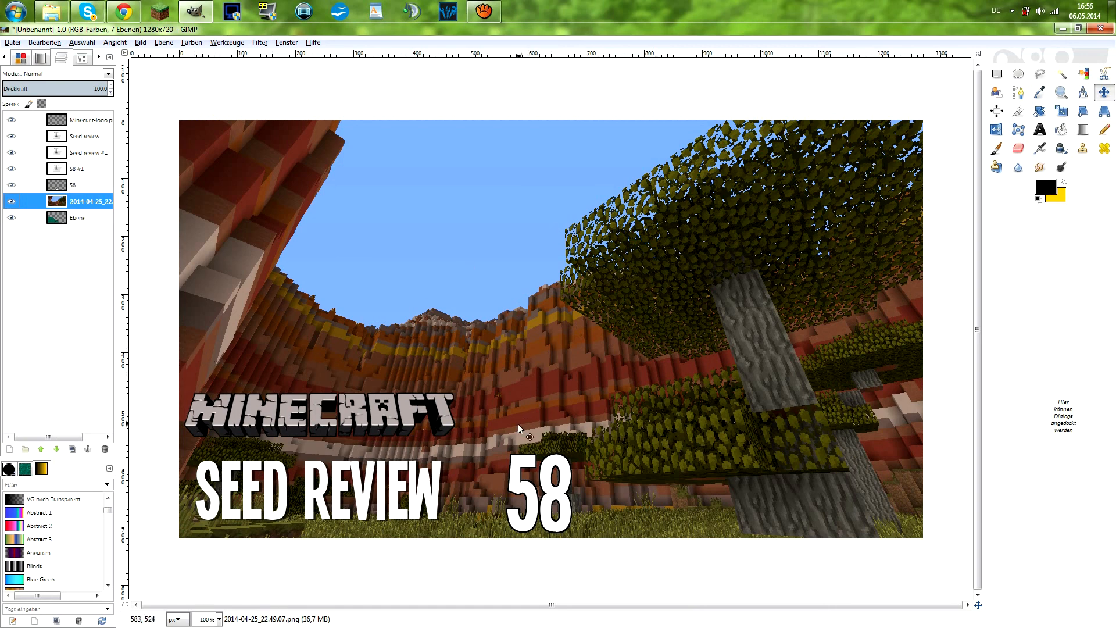
left_click(77, 204)
left_click_drag(77, 202, 71, 224)
left_click(57, 448)
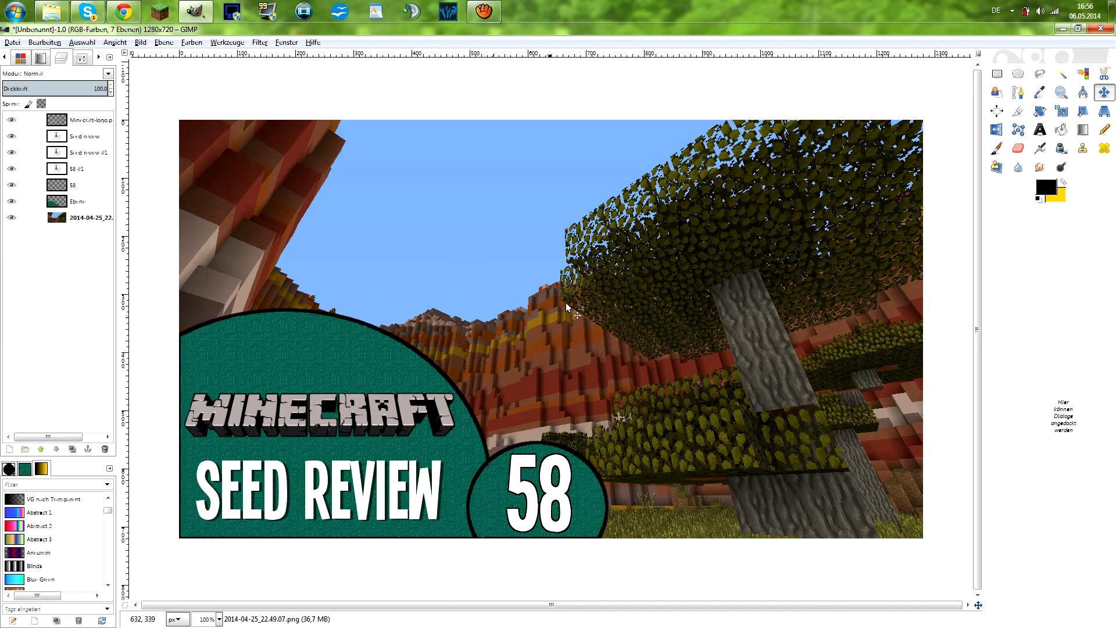
Step: Scale the Minecraft screenshot layer to 1428 × 757 px and move it by about 298, -127 px to cover the canvas
left_click(1061, 110)
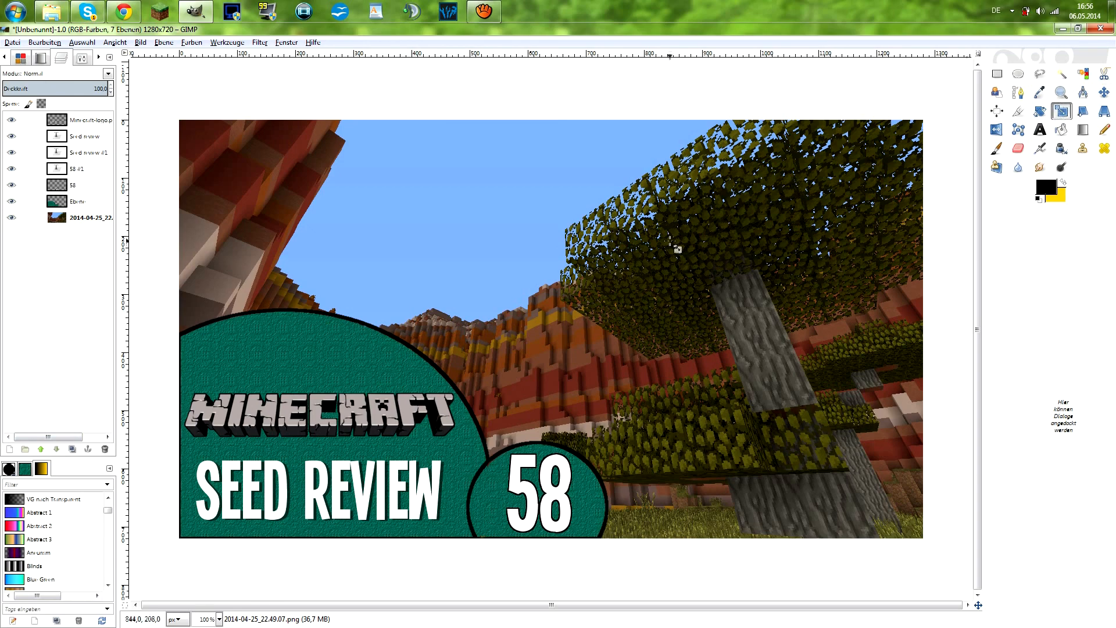
left_click(676, 249)
left_click_drag(834, 131, 538, 285)
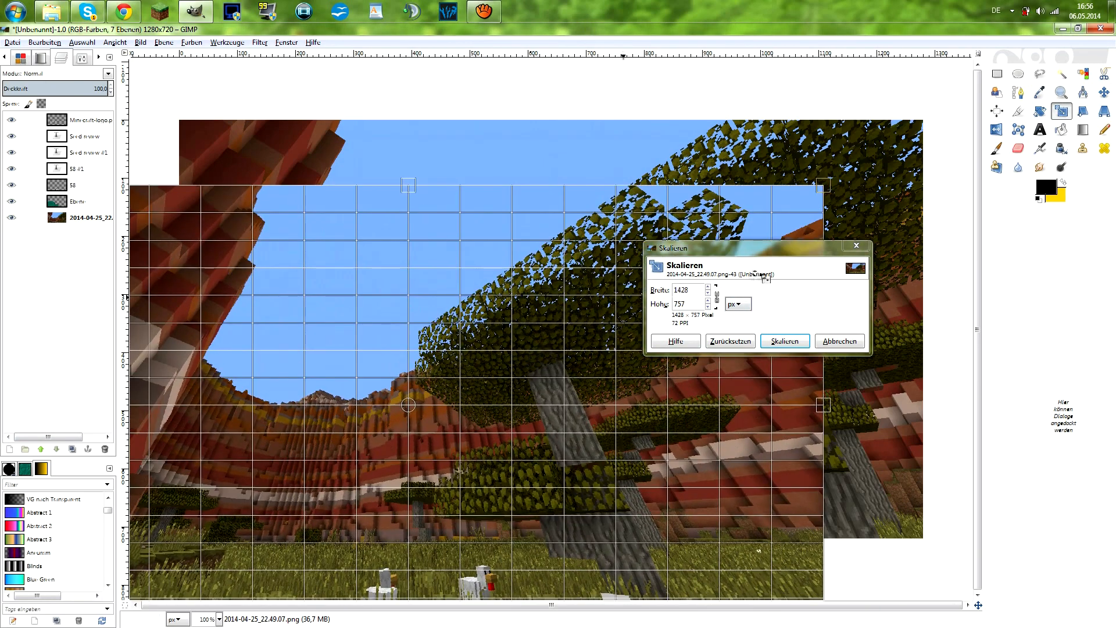
left_click_drag(698, 247, 553, 261)
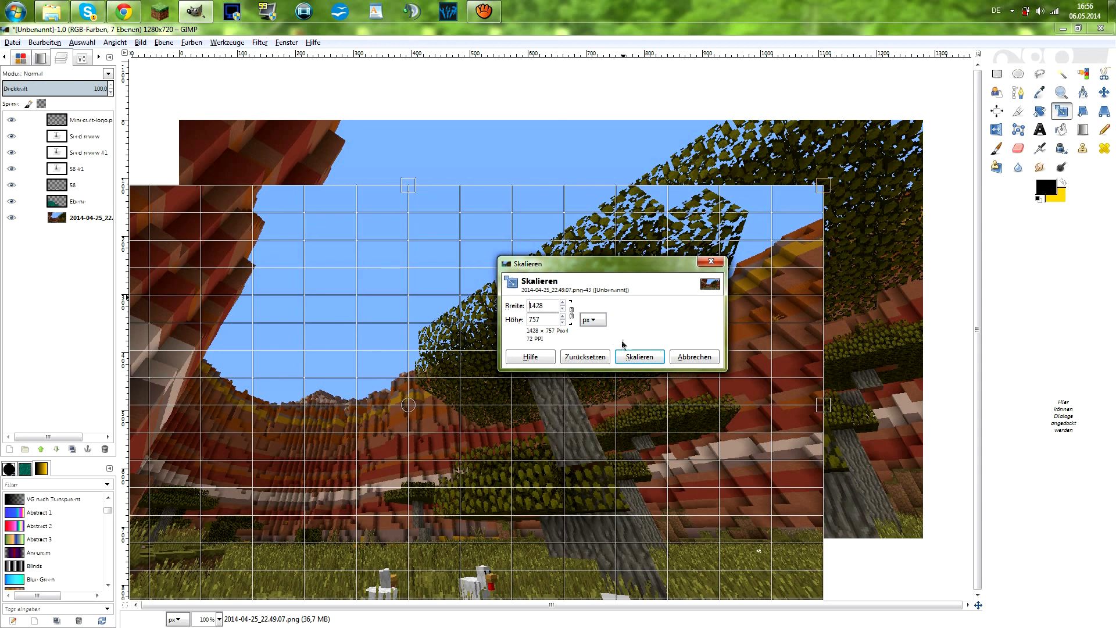
left_click(640, 356)
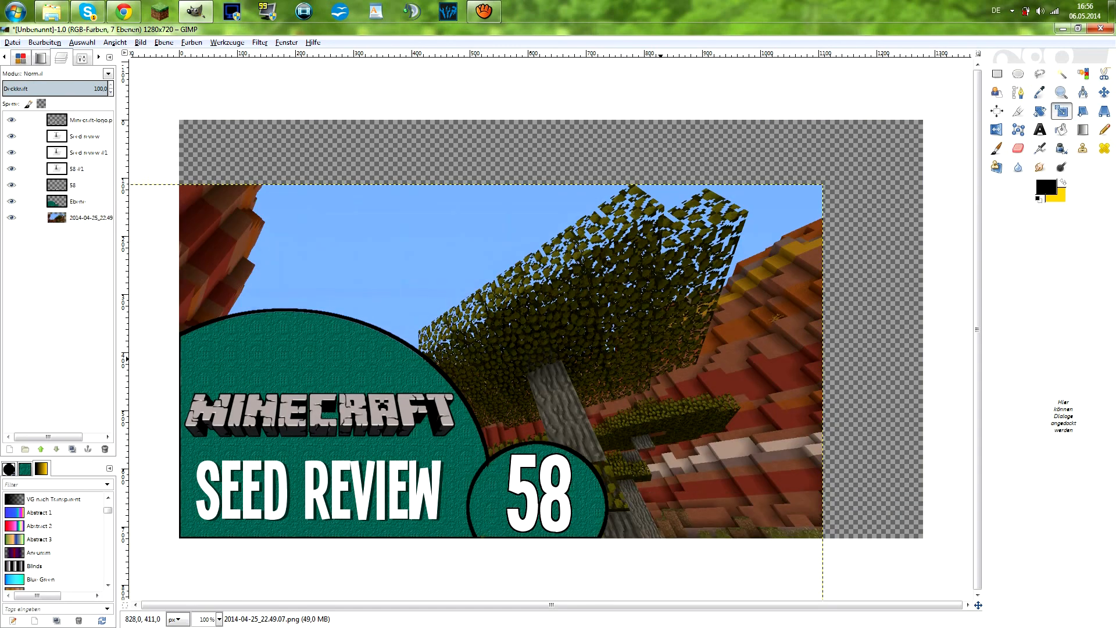
left_click(1103, 92)
left_click_drag(723, 275, 897, 204)
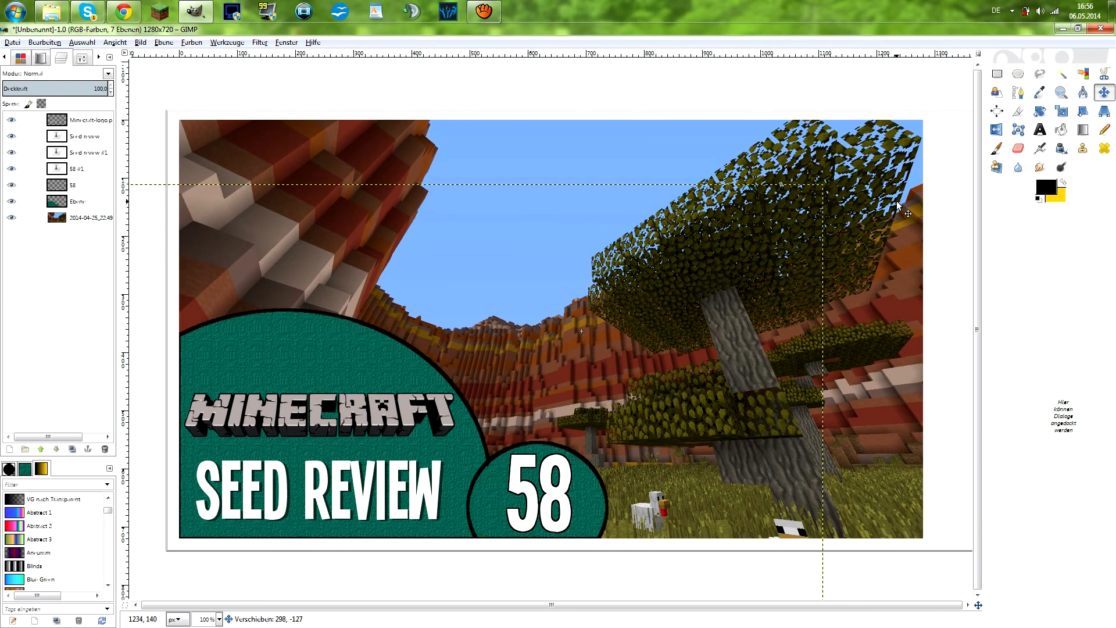
Step: Add the screenshot 2014-04-25_22.47.24.png beneath the circle layer, scaled down to slightly larger than the canvas and positioned to cover it
left_click_drag(897, 203, 897, 203)
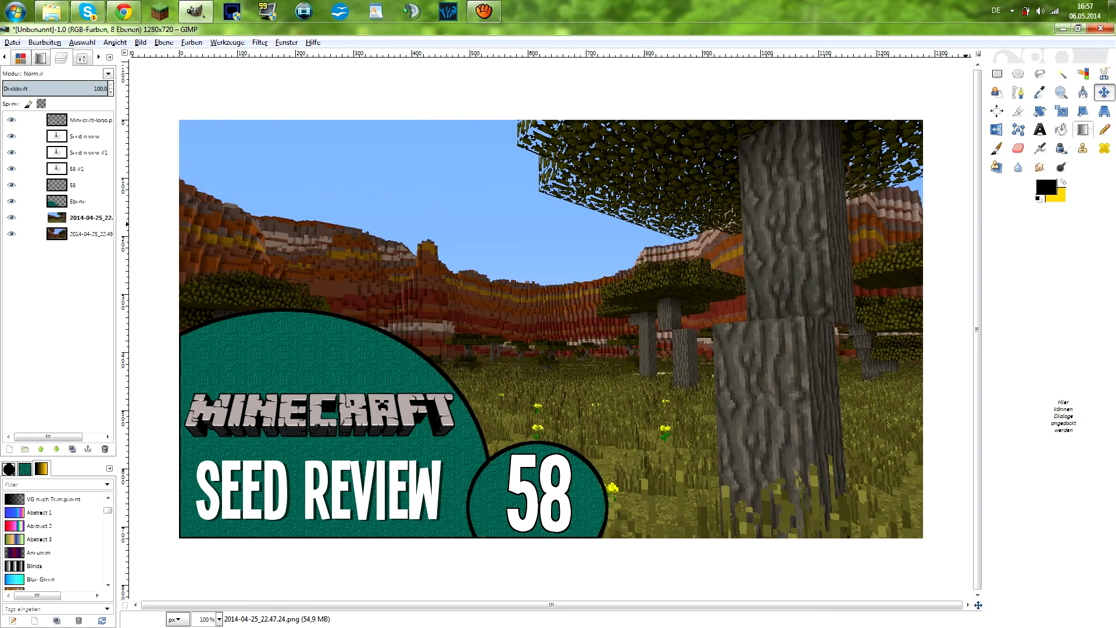
key("shift+t")
left_click(530, 343)
left_click_drag(742, 168, 757, 247)
left_click(639, 357)
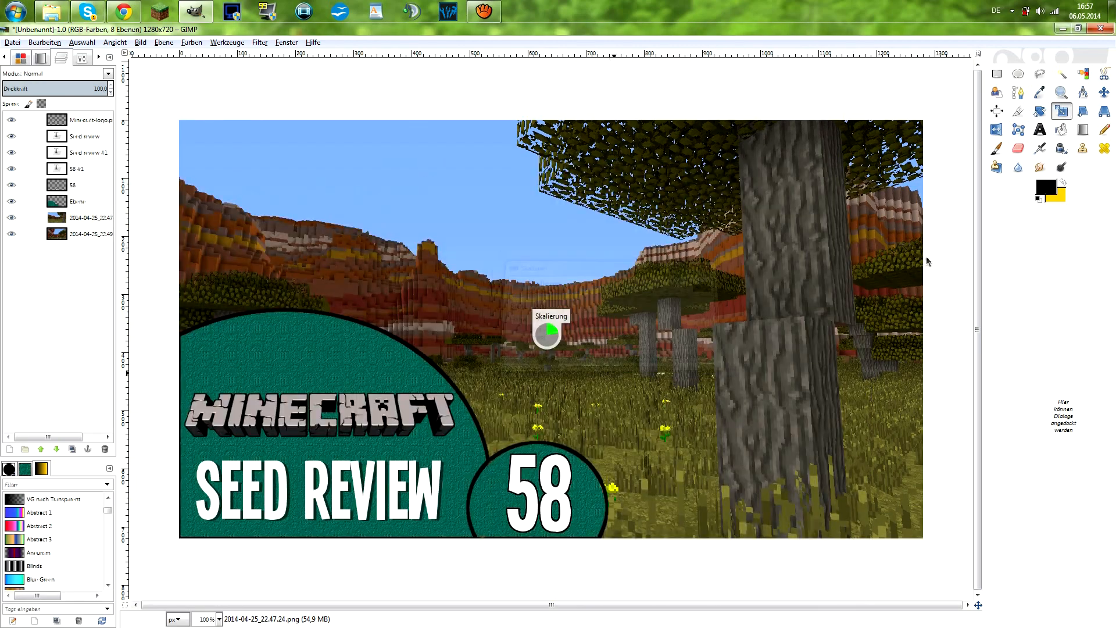
left_click(1103, 92)
left_click_drag(712, 298, 877, 222)
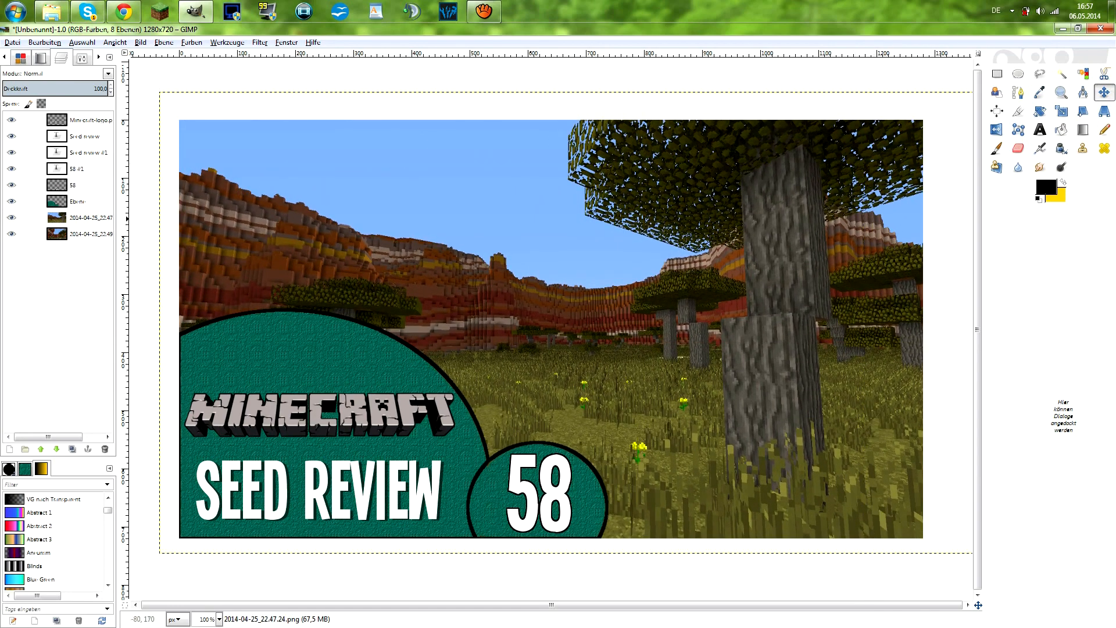
Step: Clear the older 2014-04-25_22.49.07.png screenshot layer and move the 2014-04-25_22.47.24.png layer slightly down and to the left
left_click(90, 238)
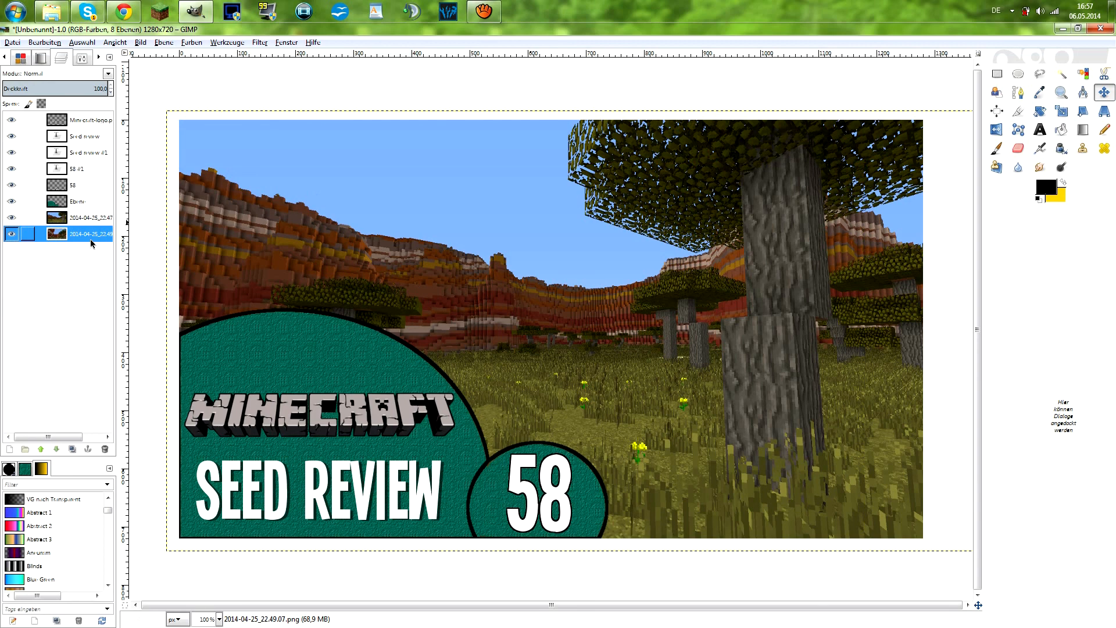
key("Delete")
right_click(93, 218)
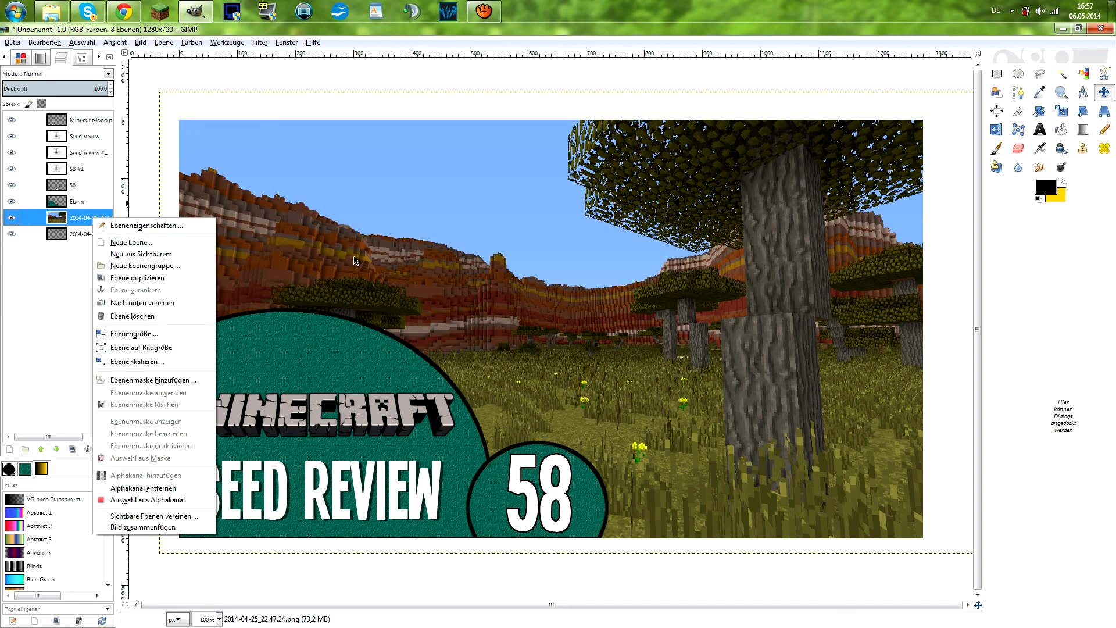
left_click(955, 283)
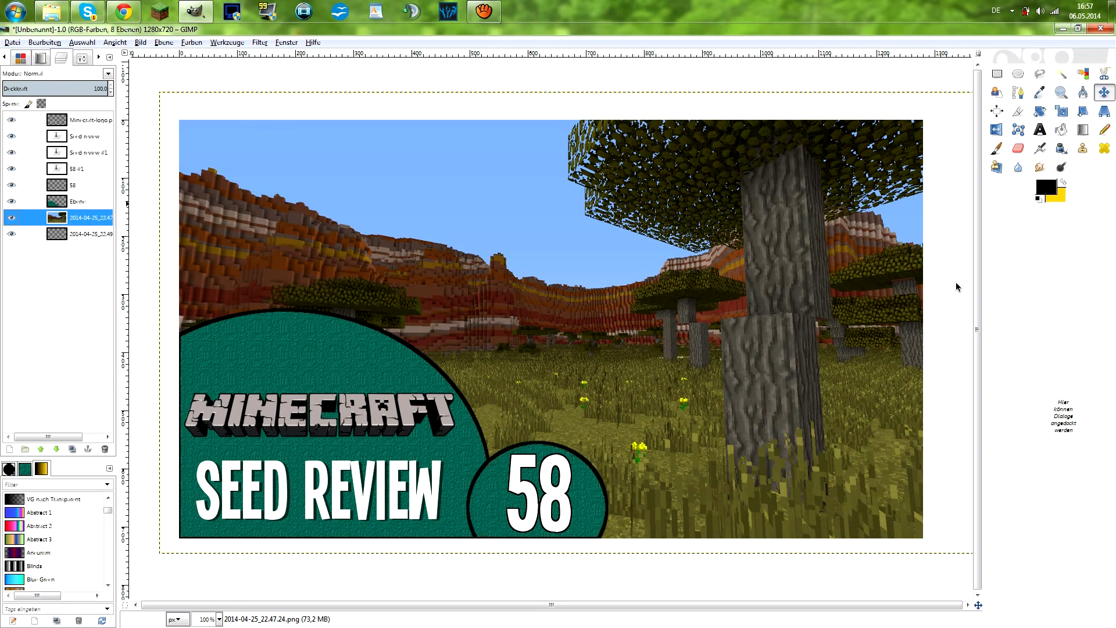
left_click_drag(667, 258, 662, 272)
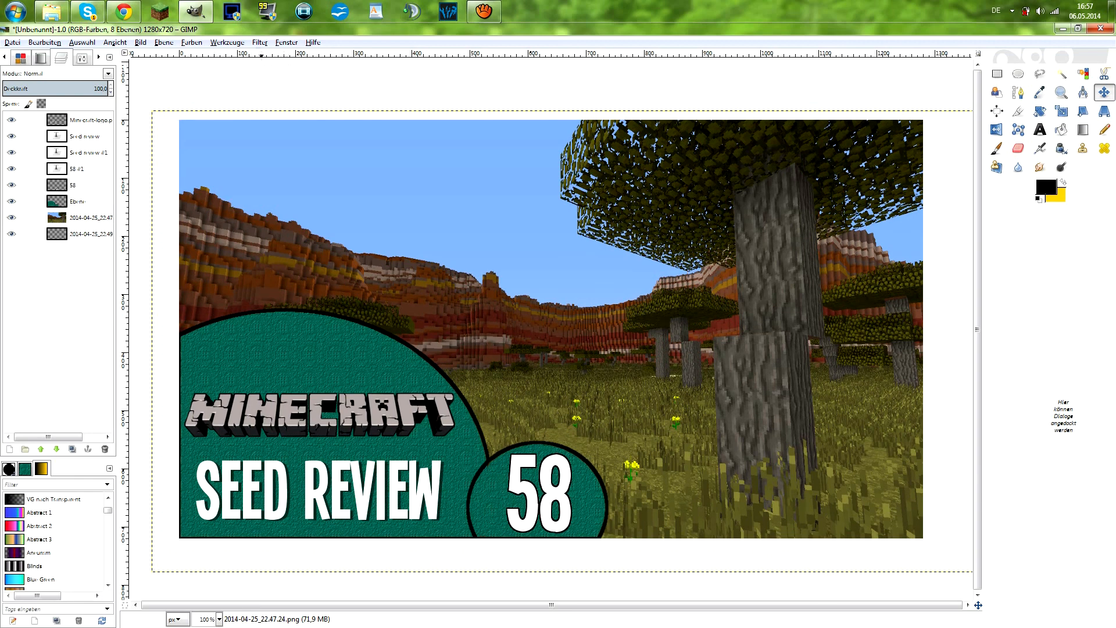
Step: Apply a lens flare to the 2014-04-25_22.47.24.png layer with its centre in the sky at X 426, Y 112 px
left_click(260, 44)
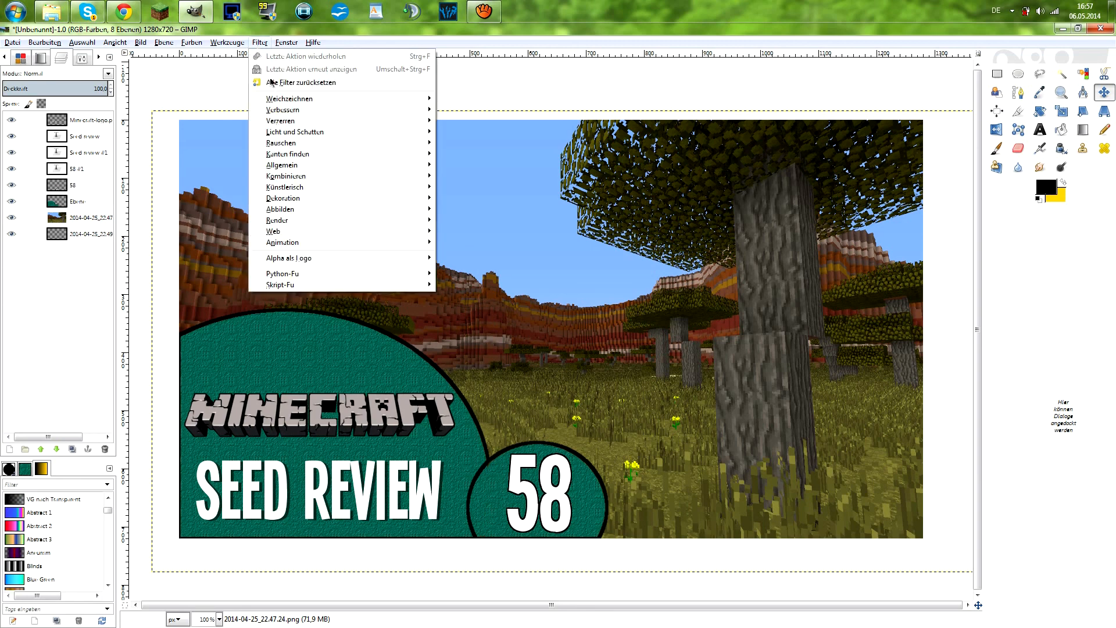
mouse_move(275, 135)
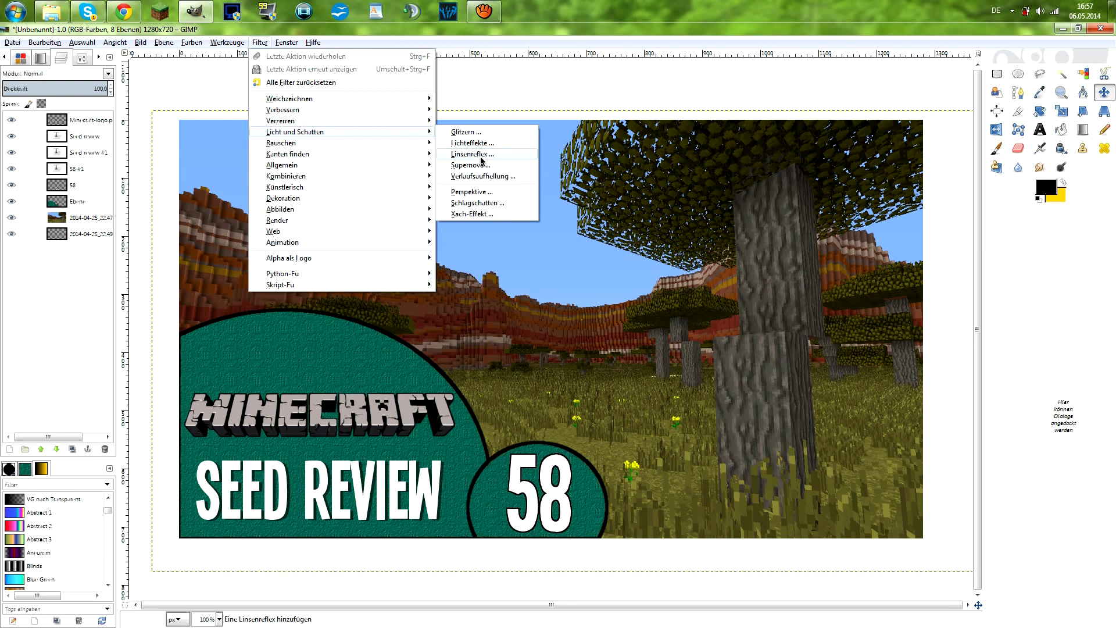
left_click(480, 155)
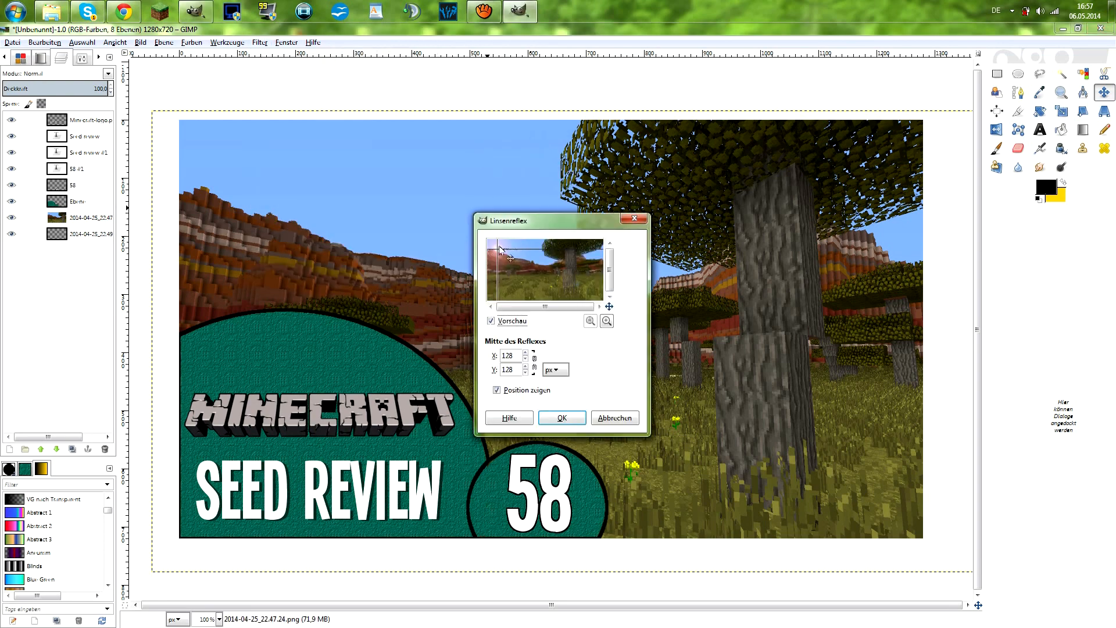
left_click_drag(498, 249, 518, 246)
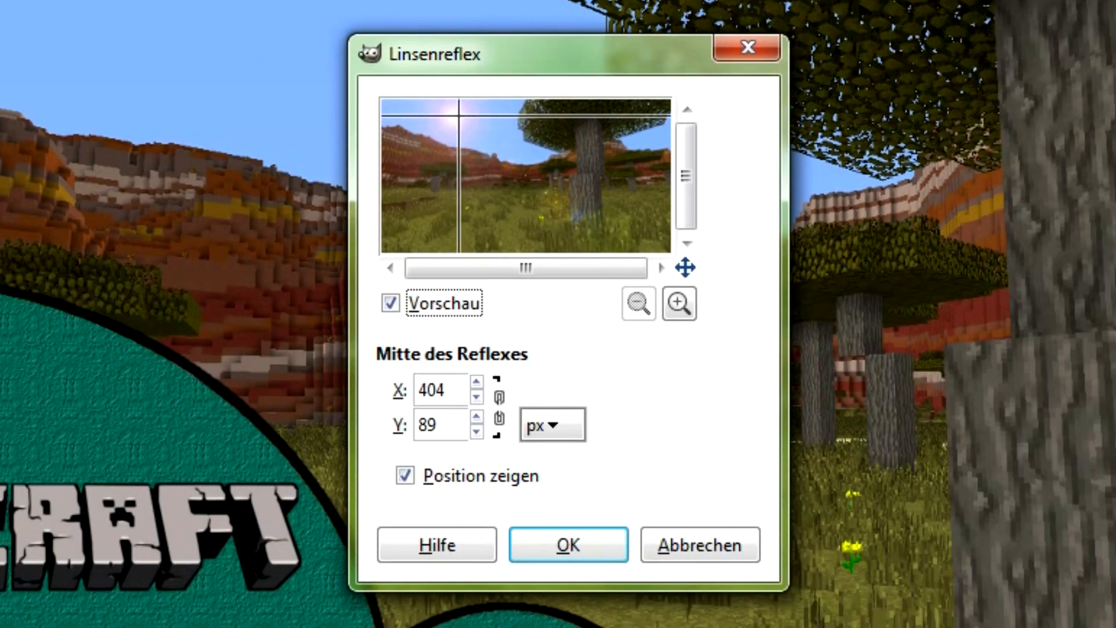
left_click_drag(459, 116, 463, 120)
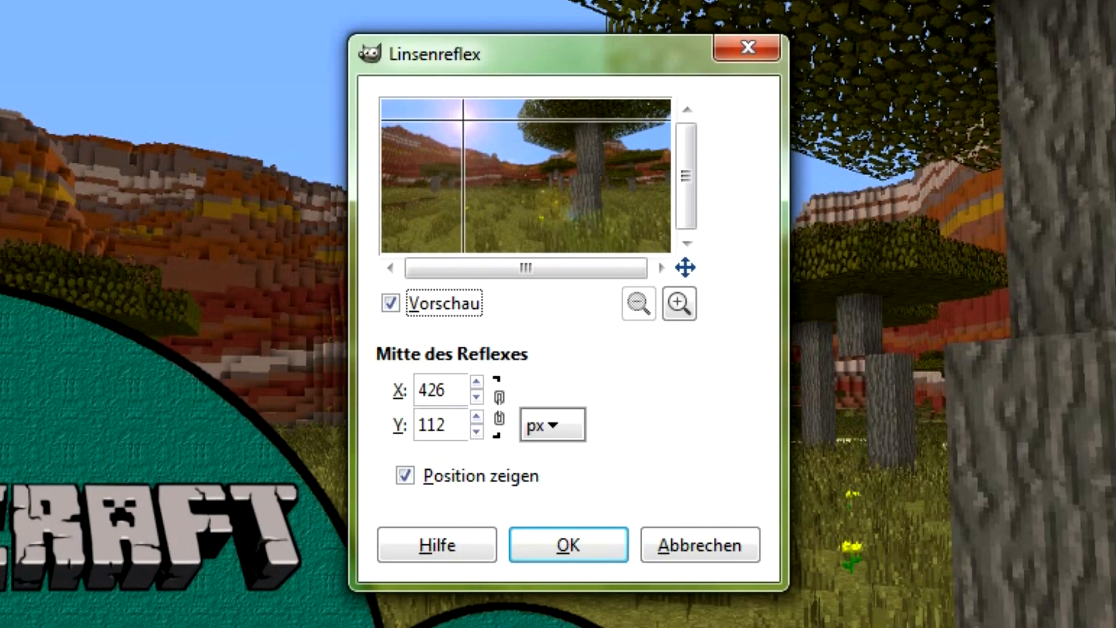
left_click(593, 545)
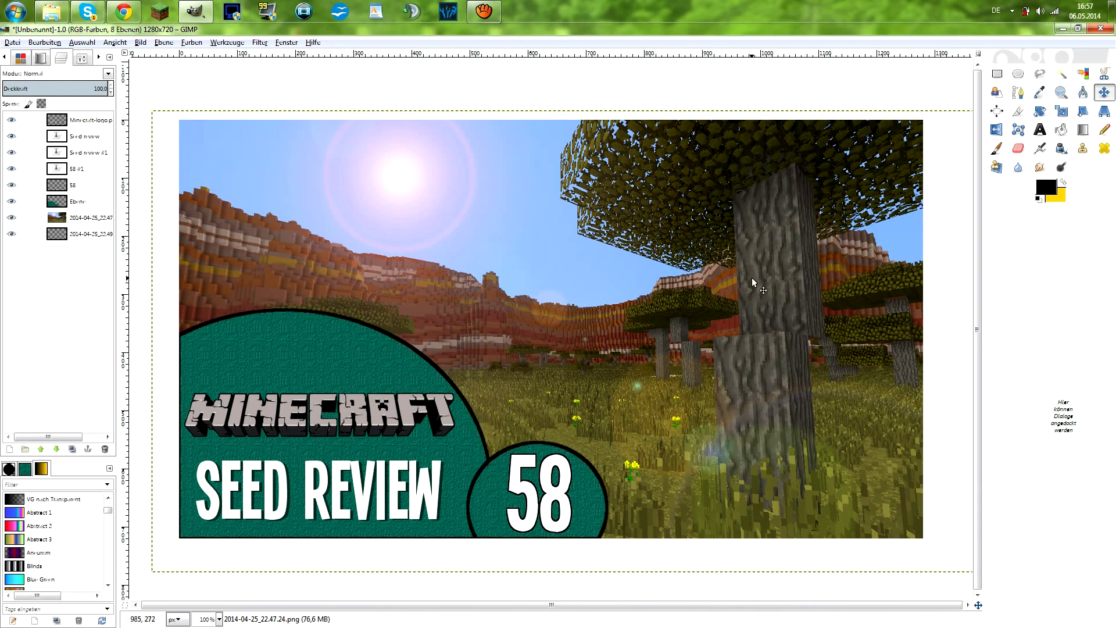
Step: Add the text ":)" in a frame about 588 × 237 px directly above the cleared lowest layer
left_click(82, 234)
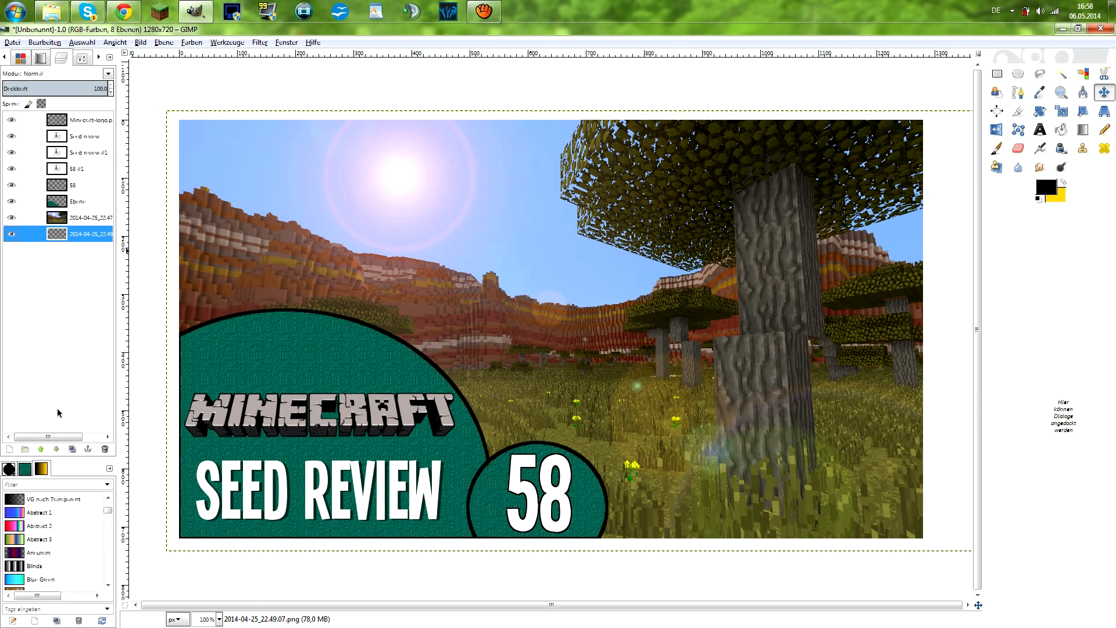
left_click(1039, 129)
left_click_drag(465, 192, 807, 330)
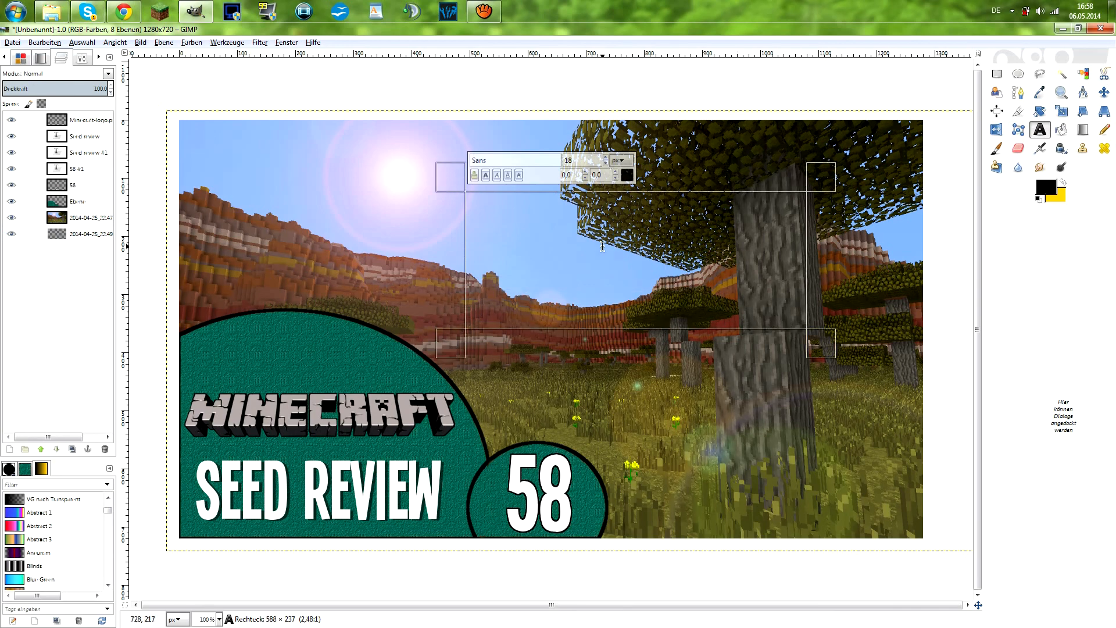
type(":)")
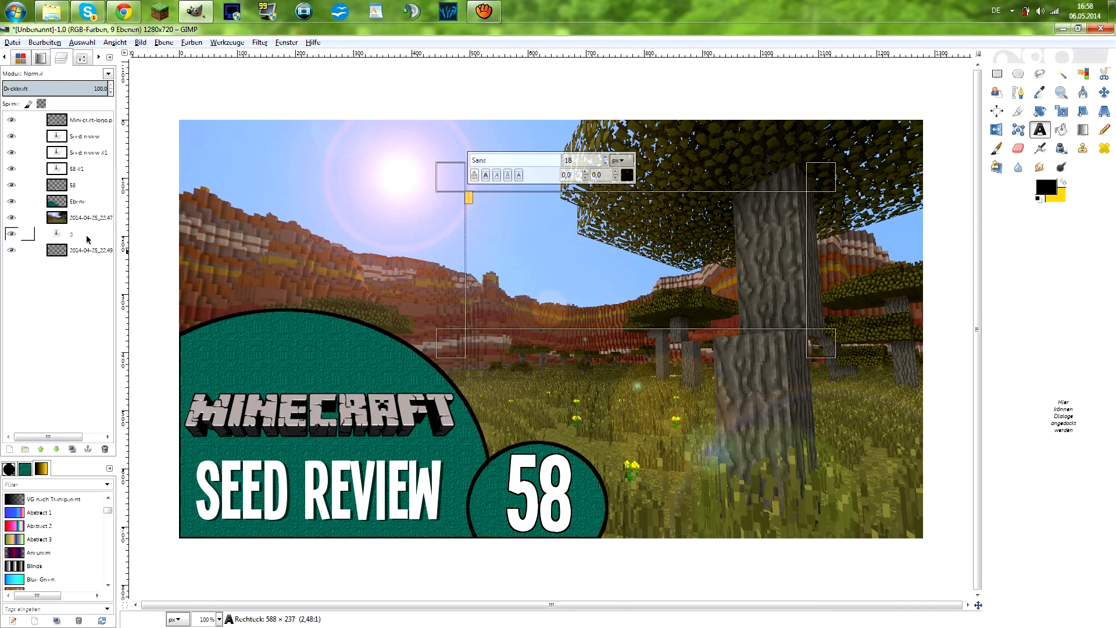
Step: Raise the ":)" text layer to the top of the layer stack, above the Minecraft logo
left_click(87, 236)
left_click(41, 449)
left_click(41, 449)
left_click(40, 449)
left_click(40, 450)
left_click(41, 450)
left_click(41, 450)
left_click(41, 450)
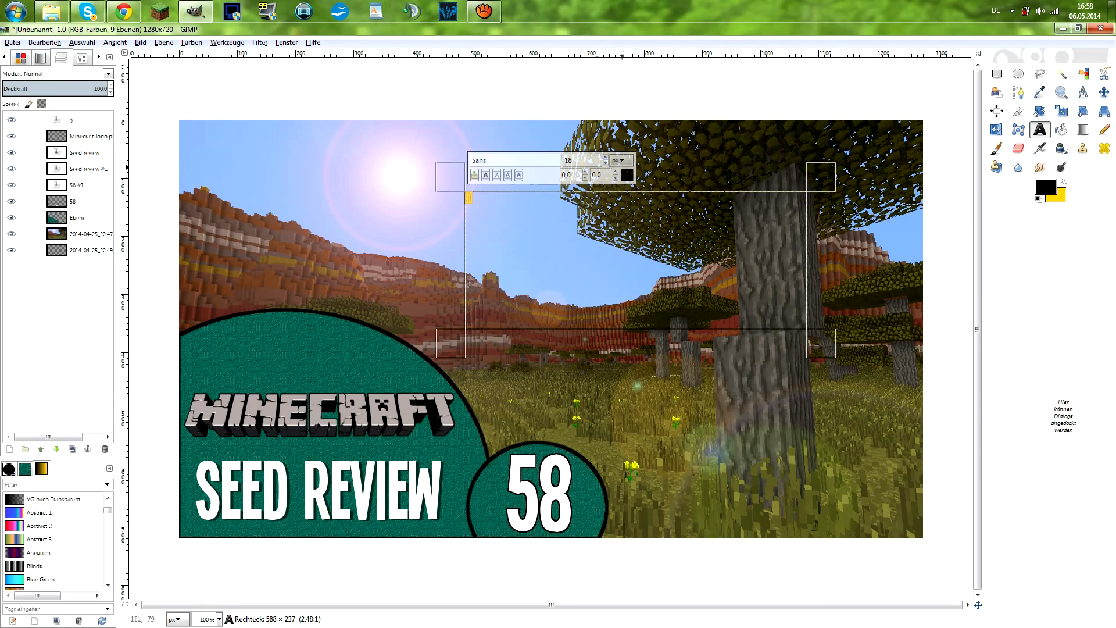
Step: Enlarge the ":)" text to 196 px and undo the complete addition of the text layer
left_click(606, 158)
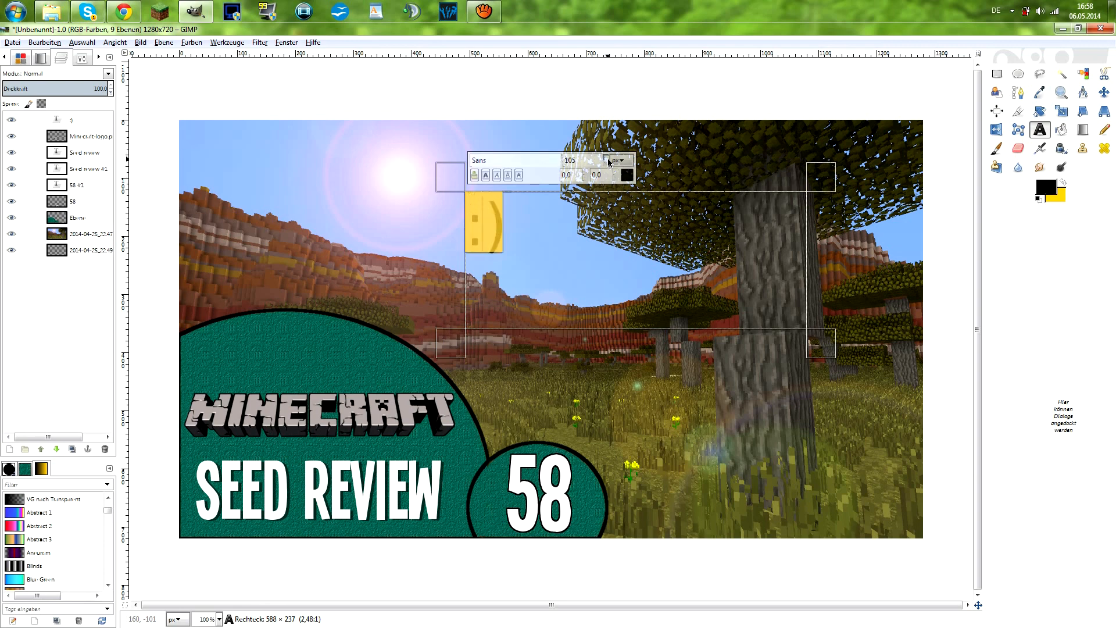
left_click(600, 258)
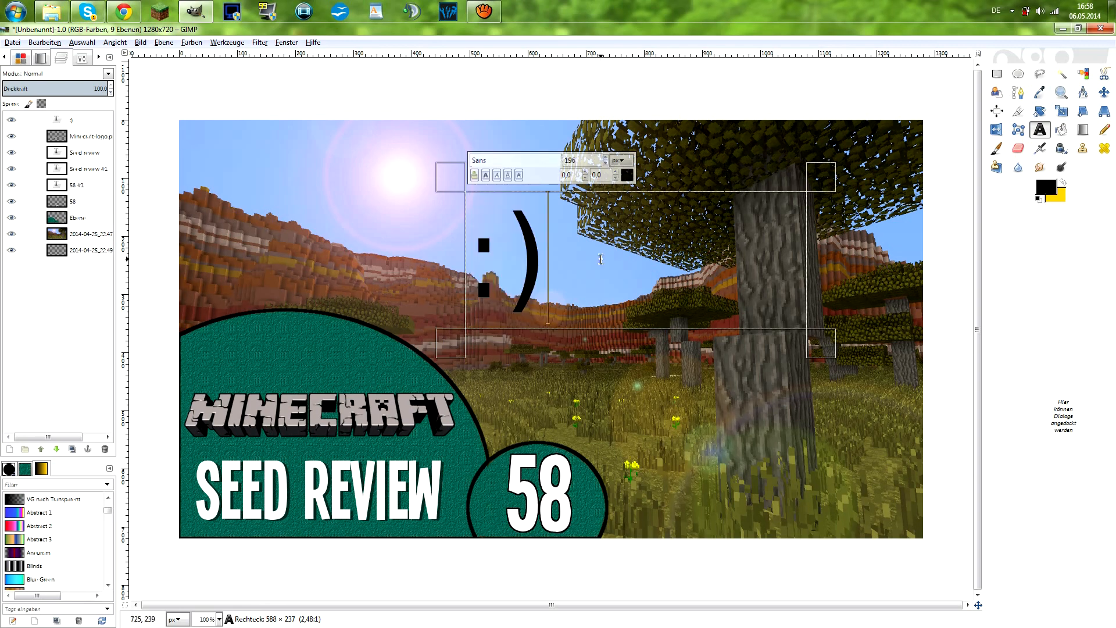
key("ctrl+z")
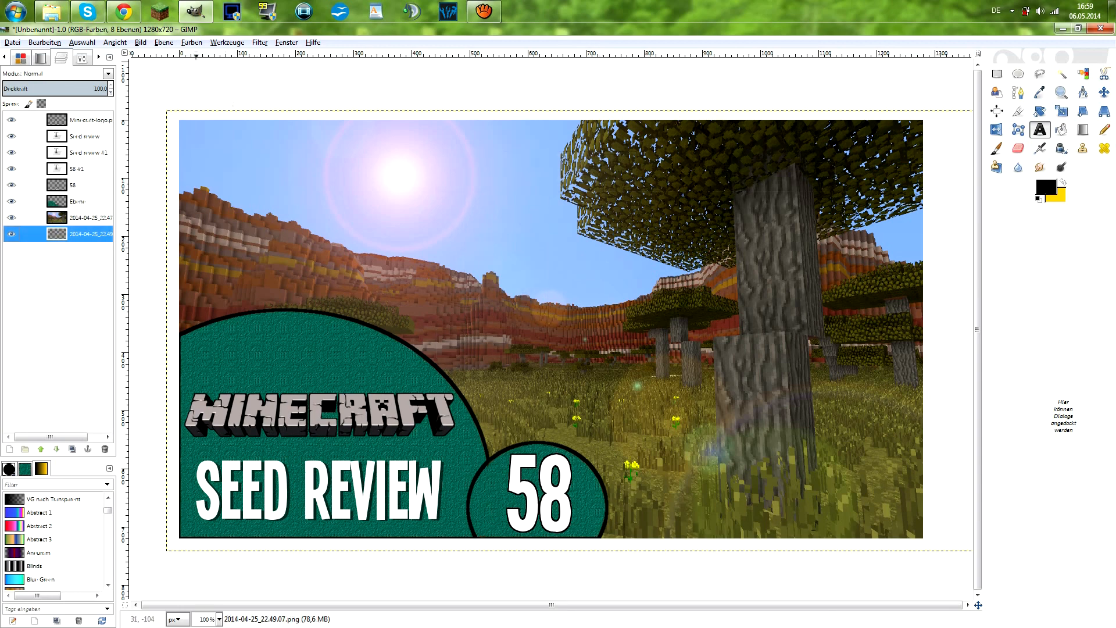
Step: Open the dialog for saving the image under a new name, mark the xcf extension and close it without saving
left_click(12, 43)
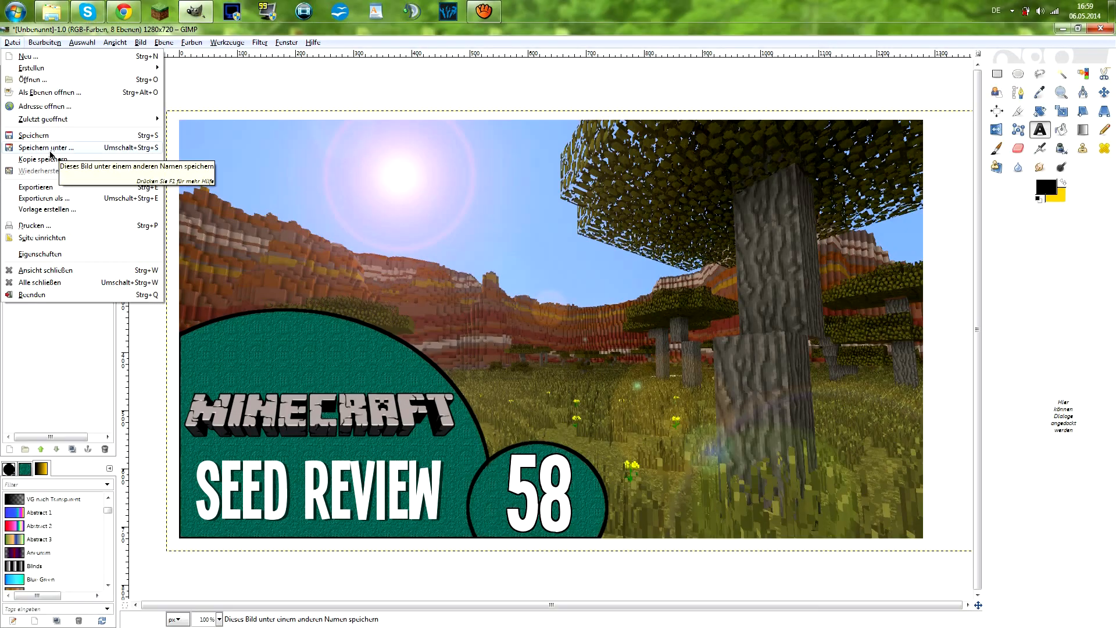
left_click(148, 343)
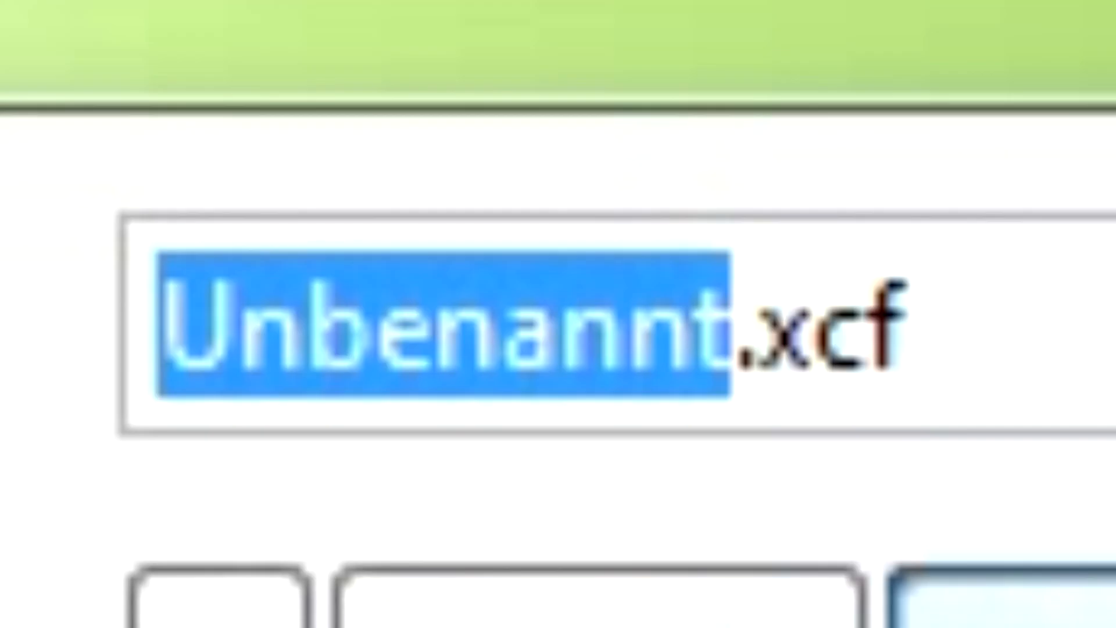
key("End")
left_click_drag(417, 136, 409, 138)
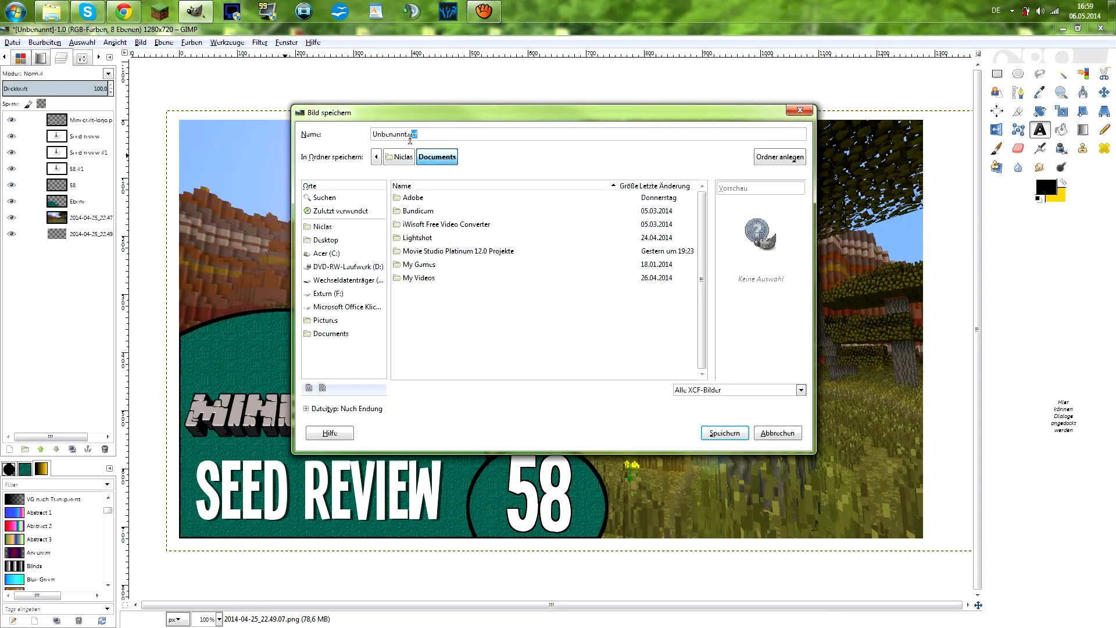
left_click(799, 110)
Step: Start exporting the thumbnail as a PNG image
left_click(21, 42)
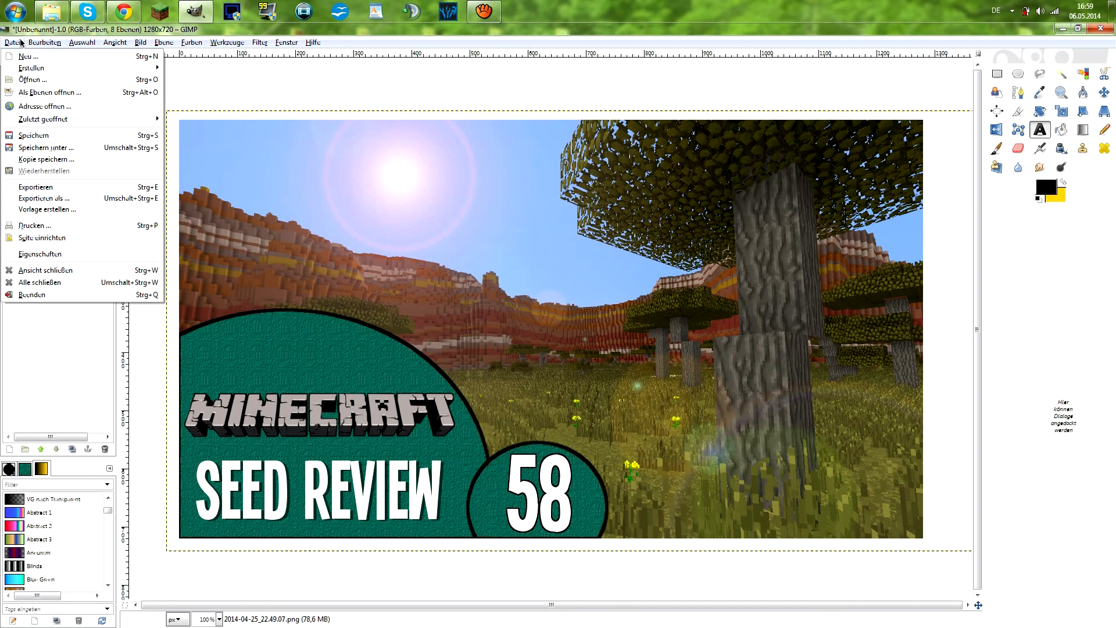
left_click(40, 198)
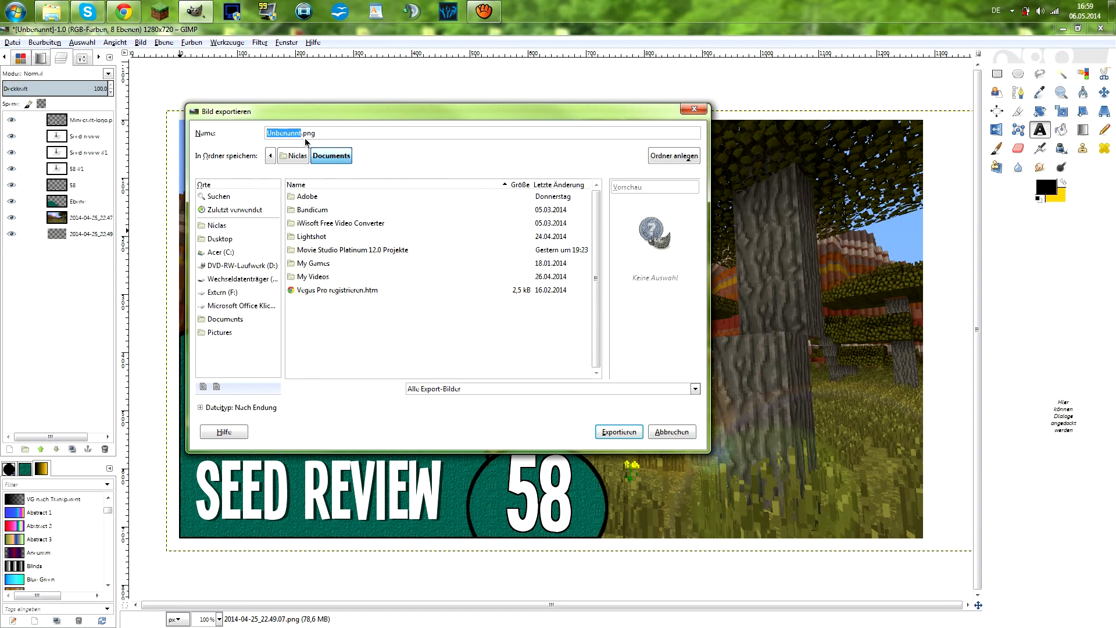